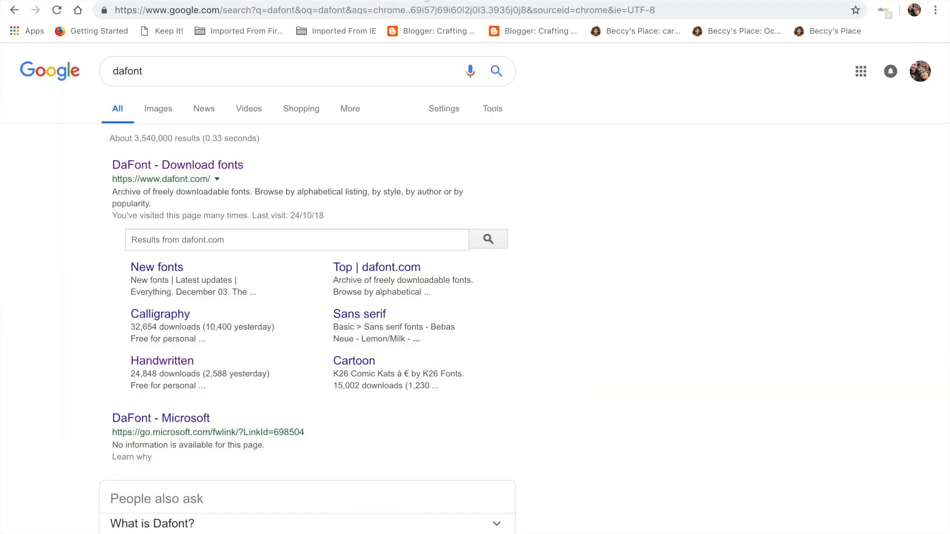
Open the DaFont website and search its fonts for big.
{"action": "left_click", "coordinate": [229, 171]}
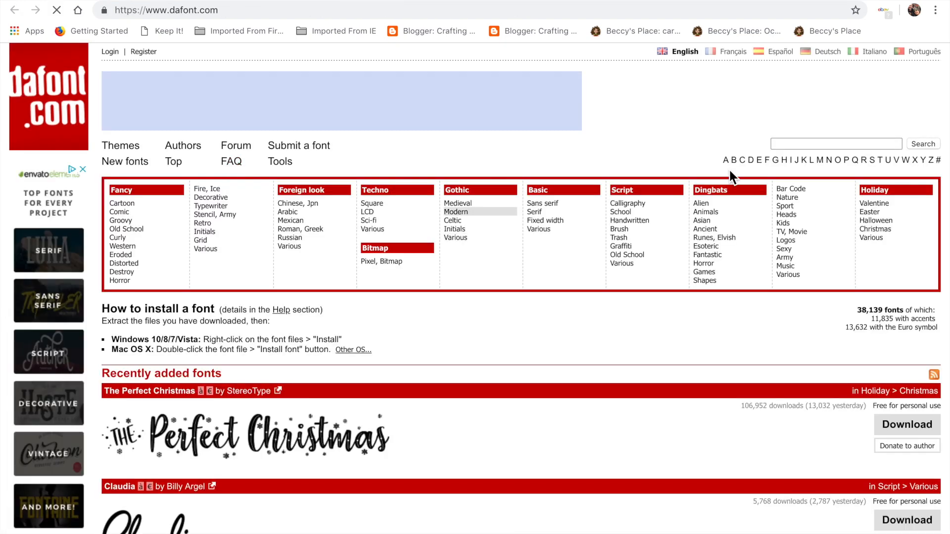
{"action": "left_click", "coordinate": [802, 144]}
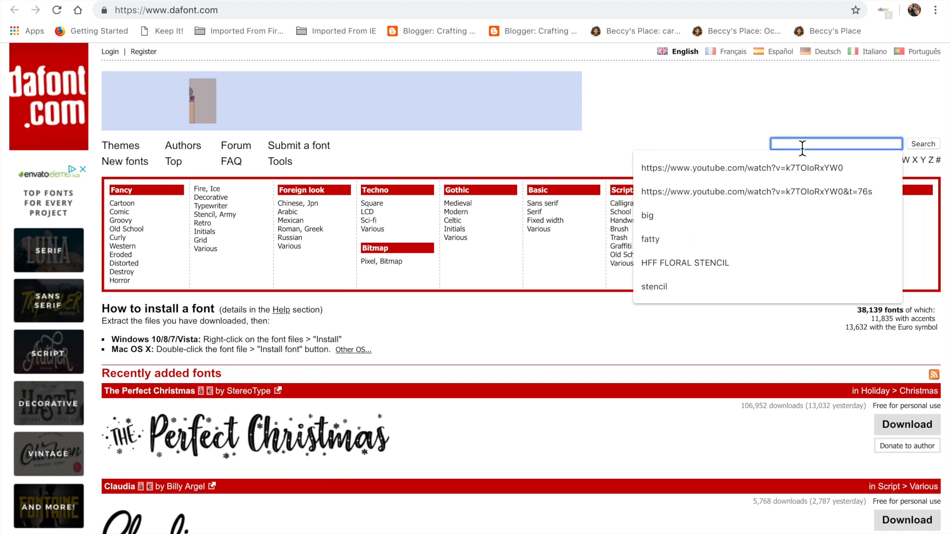
{"action": "type", "text": "big"}
{"action": "key", "text": "Return"}
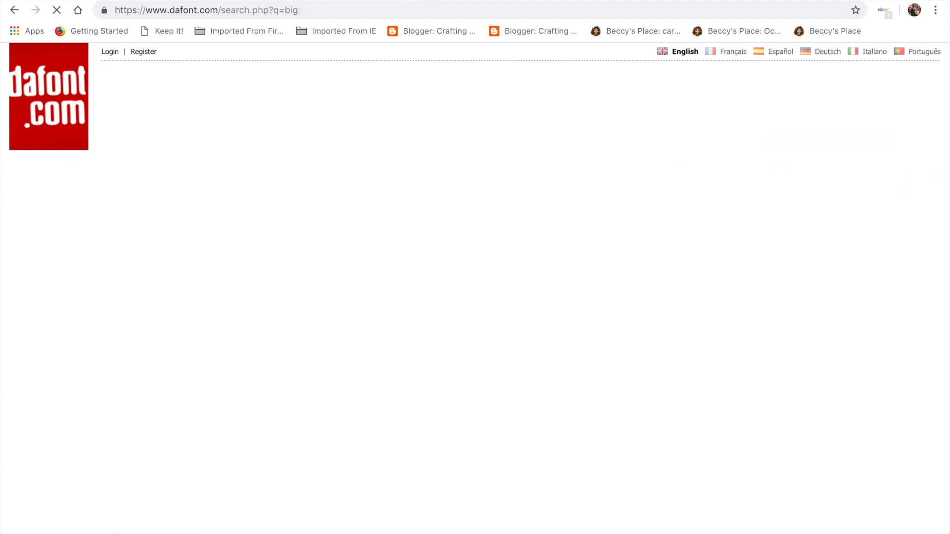
Search DaFont for the font big top.
{"action": "scroll", "coordinate": [769, 446], "scroll_direction": "down", "scroll_amount": 10}
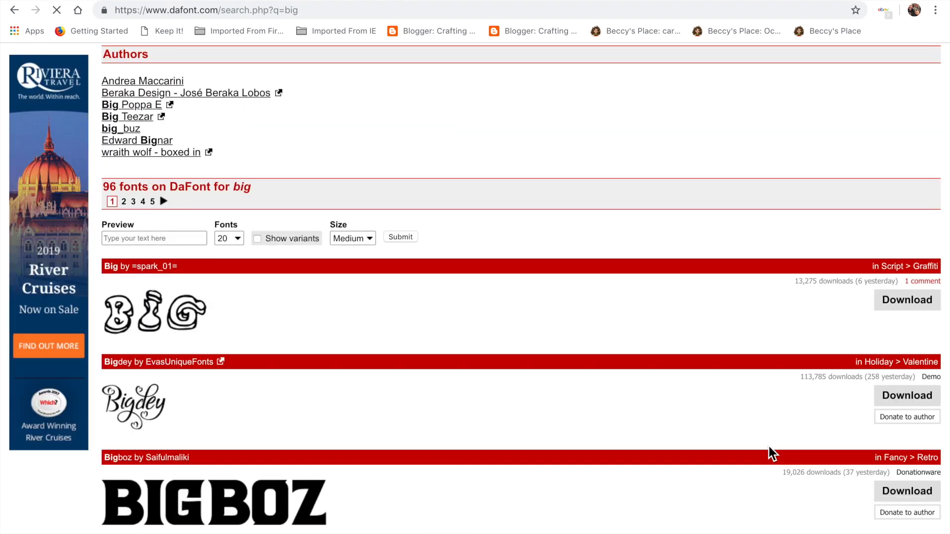
{"action": "scroll", "coordinate": [769, 446], "scroll_direction": "down", "scroll_amount": 7}
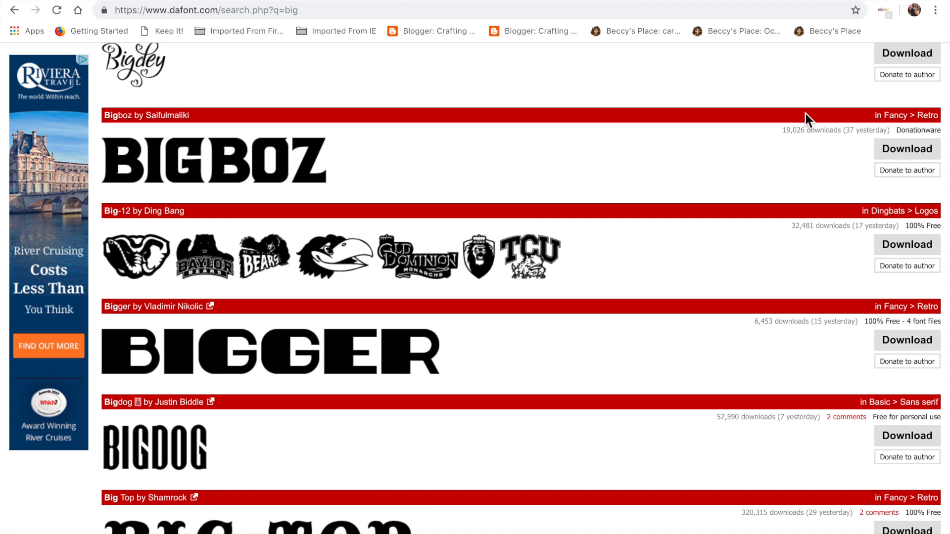
{"action": "scroll", "coordinate": [807, 118], "scroll_direction": "up", "scroll_amount": 5}
{"action": "scroll", "coordinate": [862, 88], "scroll_direction": "up", "scroll_amount": 10}
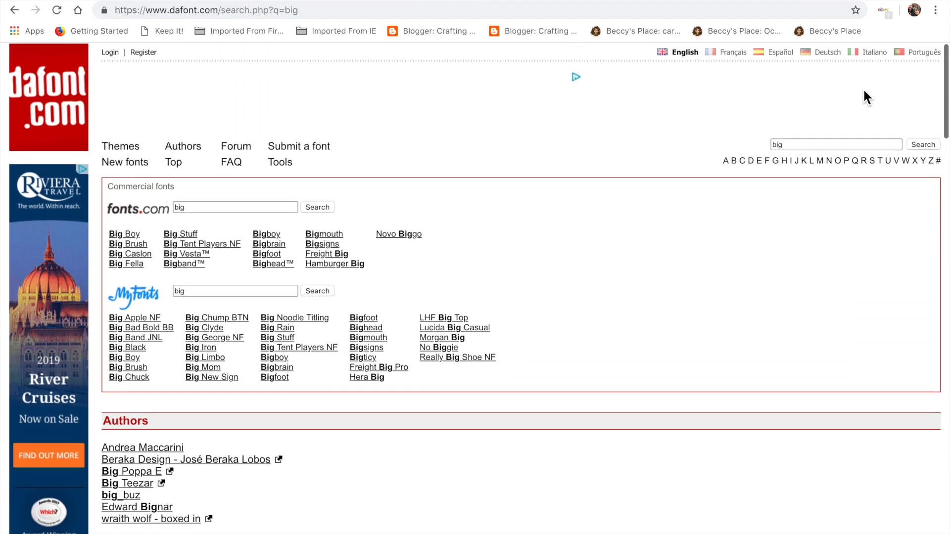
{"action": "left_click", "coordinate": [798, 144]}
{"action": "type", "text": "top"}
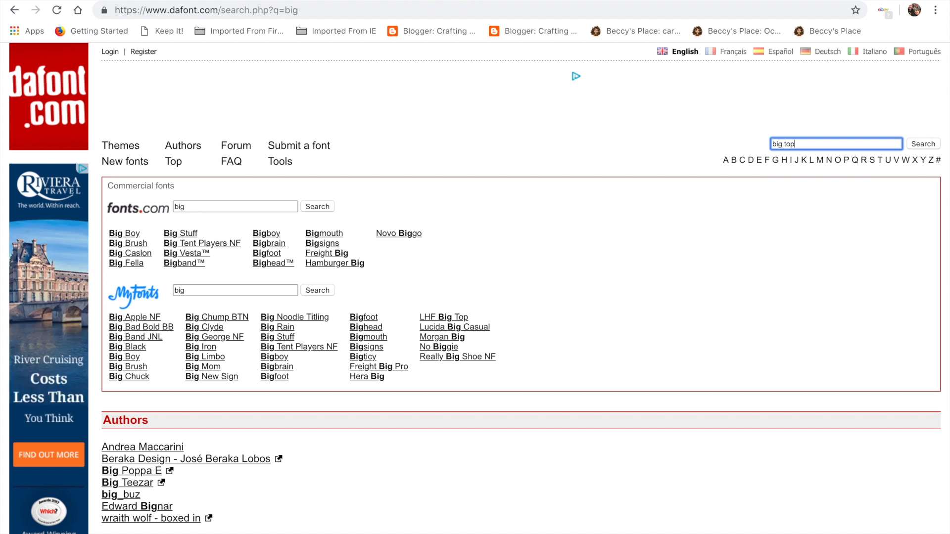
{"action": "key", "text": "Return"}
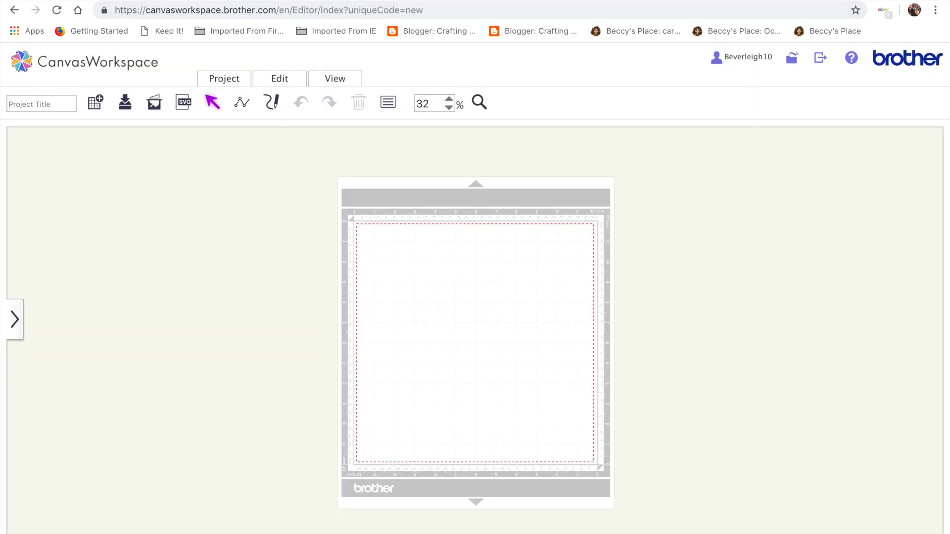
Open the downloaded BIGTOP_.TTF font from the Downloads folder and install it.
{"action": "mouse_move", "coordinate": [755, 1]}
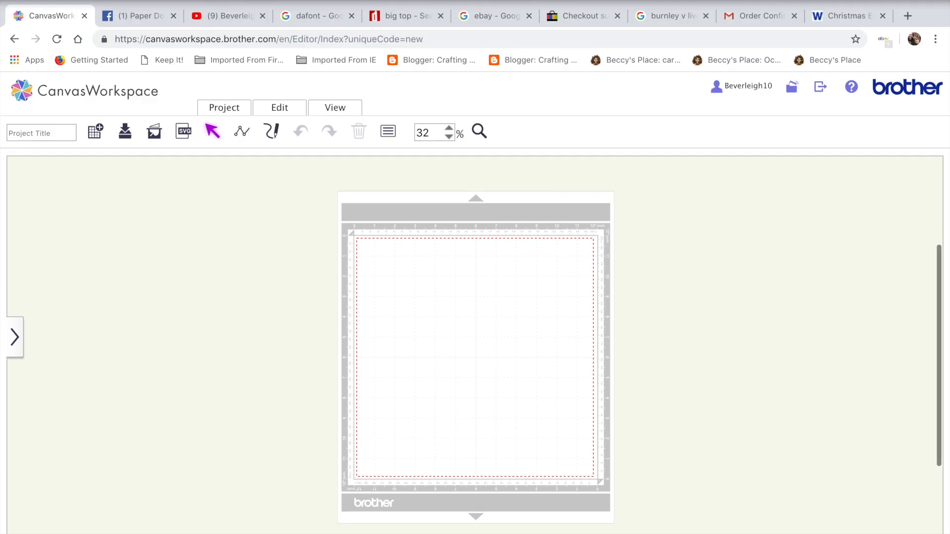
{"action": "left_click", "coordinate": [42, 3]}
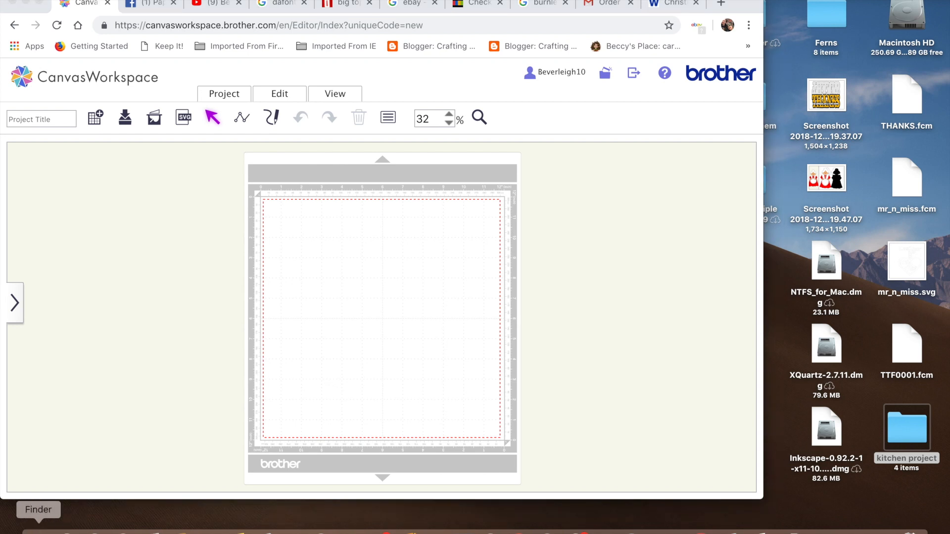
{"action": "left_click", "coordinate": [38, 530]}
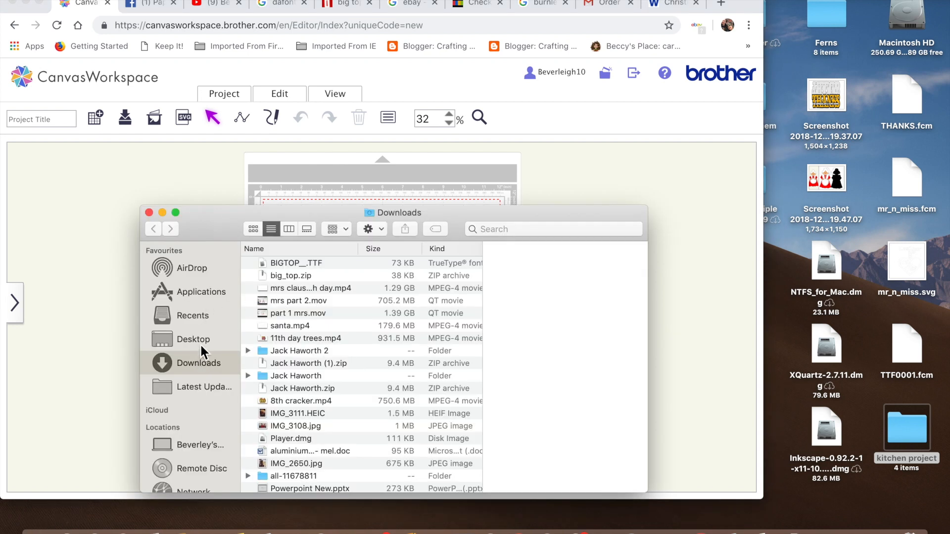
{"action": "double_click", "coordinate": [308, 266]}
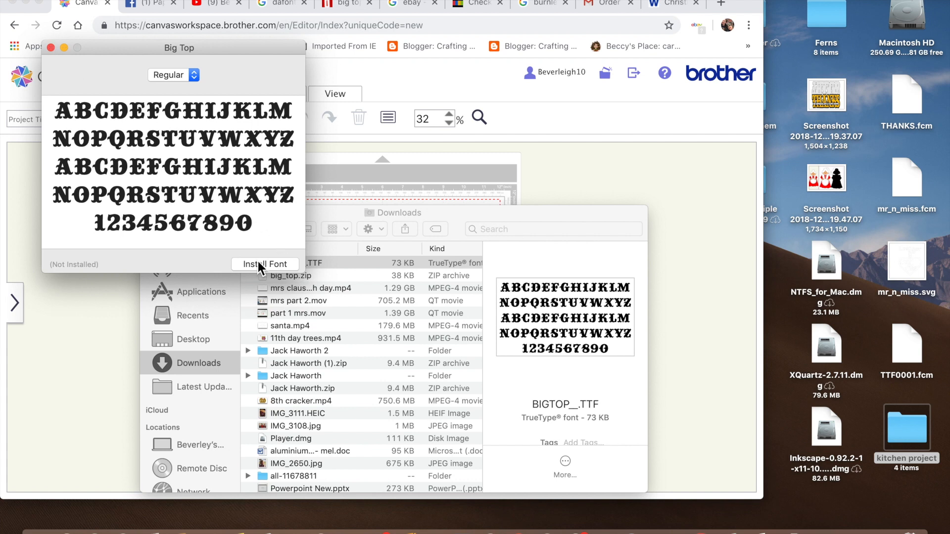
{"action": "left_click", "coordinate": [51, 47]}
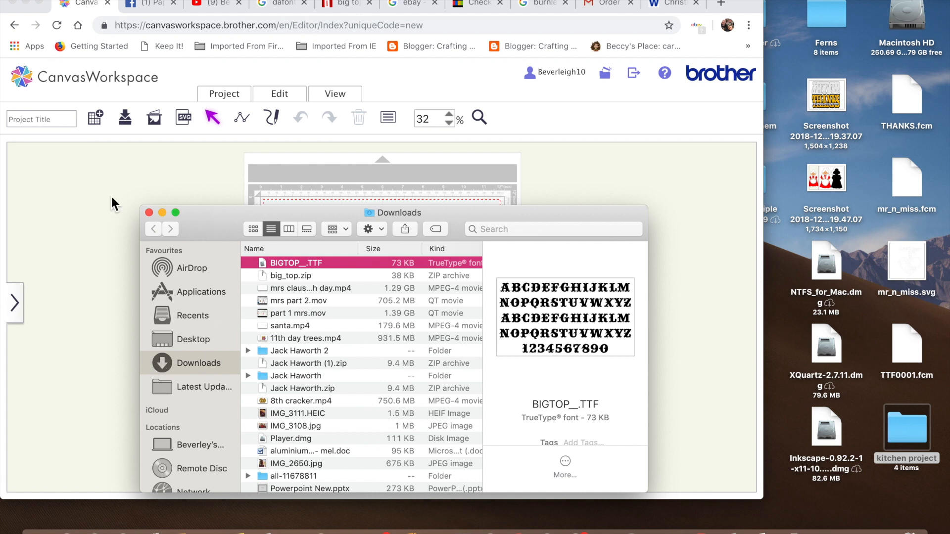
Close the Finder window and launch Brother ScanNCut Type Converter.
{"action": "left_click", "coordinate": [149, 212]}
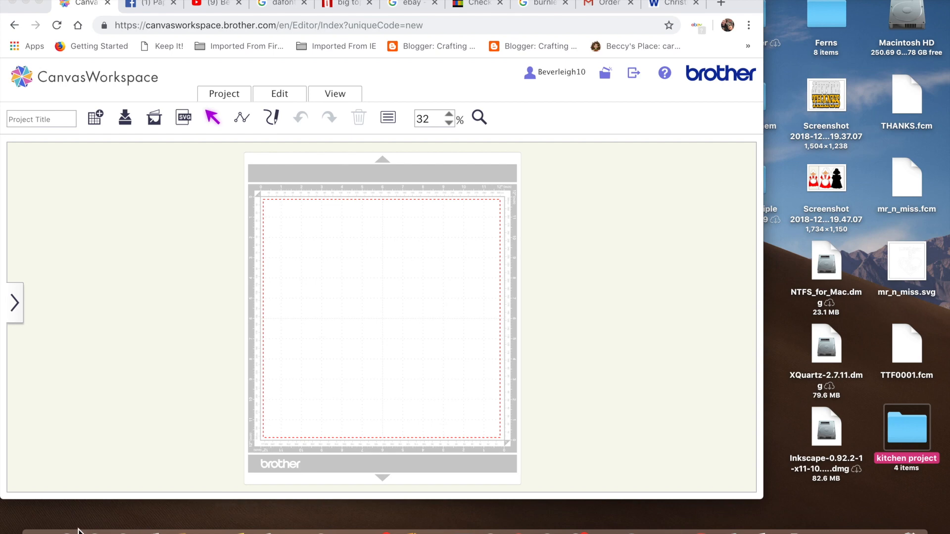
{"action": "left_click", "coordinate": [94, 529]}
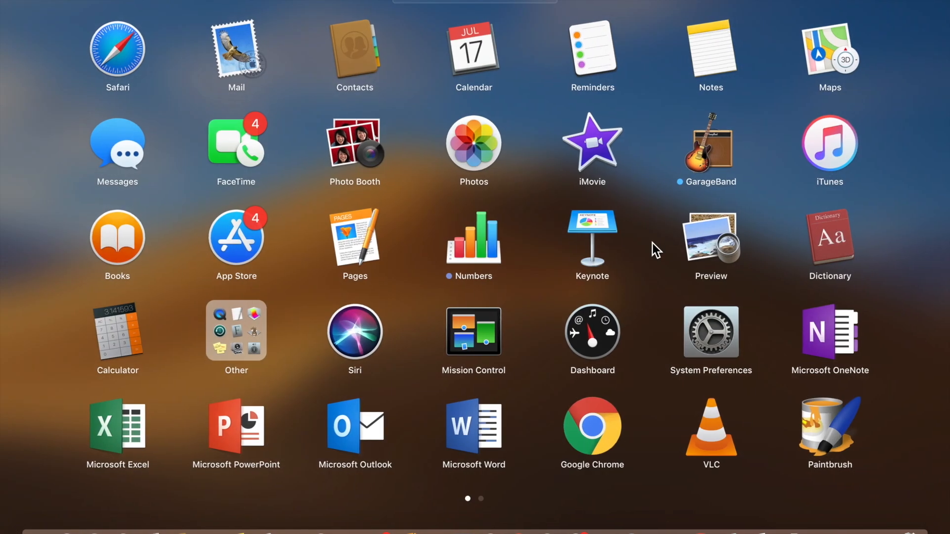
{"action": "scroll", "coordinate": [652, 243], "scroll_direction": "right", "scroll_amount": 5}
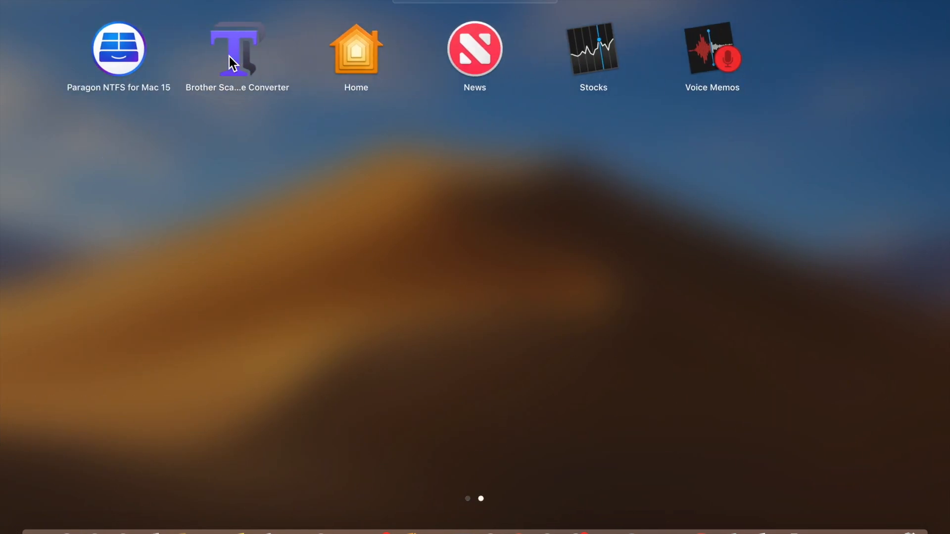
{"action": "left_click", "coordinate": [229, 56]}
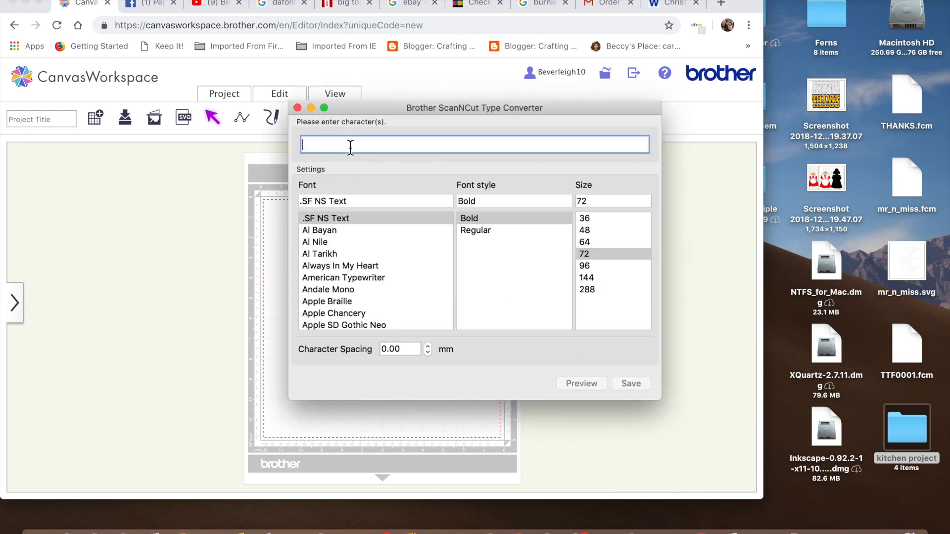
Enter THANKS in the Big Top font and preview the lettering.
{"action": "type", "text": "THANKS"}
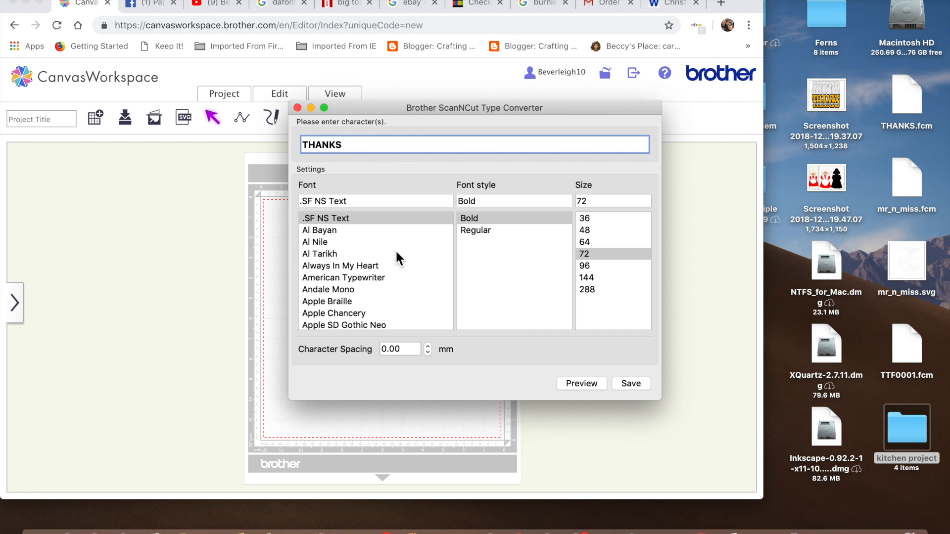
{"action": "scroll", "coordinate": [394, 249], "scroll_direction": "down", "scroll_amount": 10}
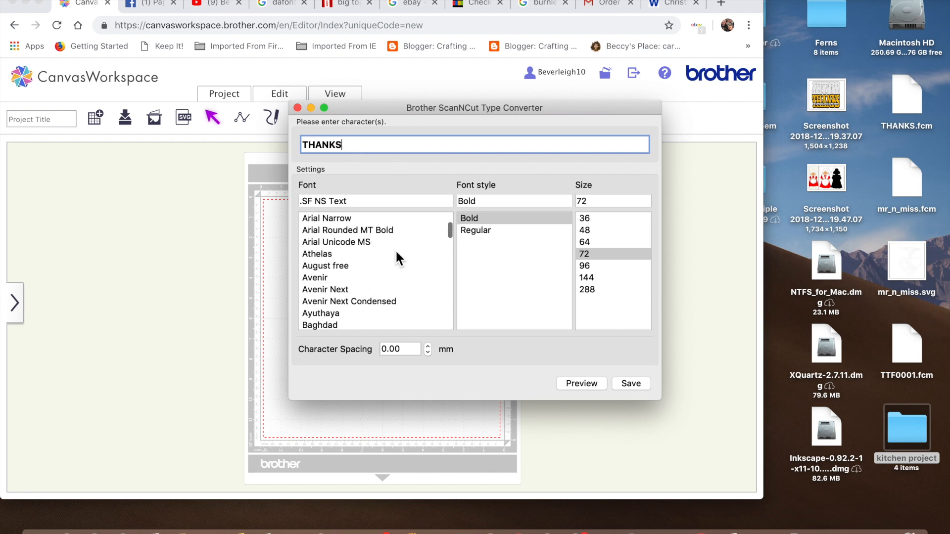
{"action": "scroll", "coordinate": [396, 253], "scroll_direction": "down", "scroll_amount": 5}
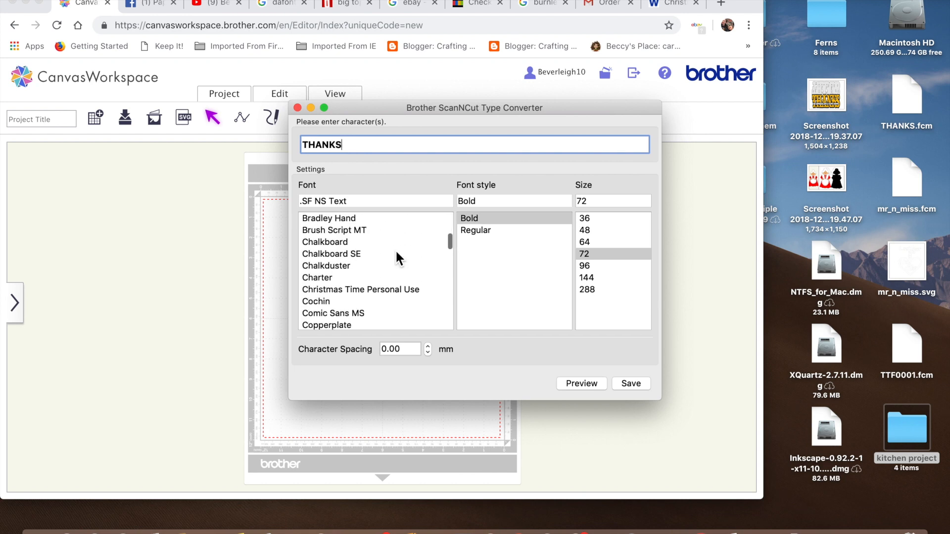
{"action": "scroll", "coordinate": [397, 254], "scroll_direction": "up", "scroll_amount": 5}
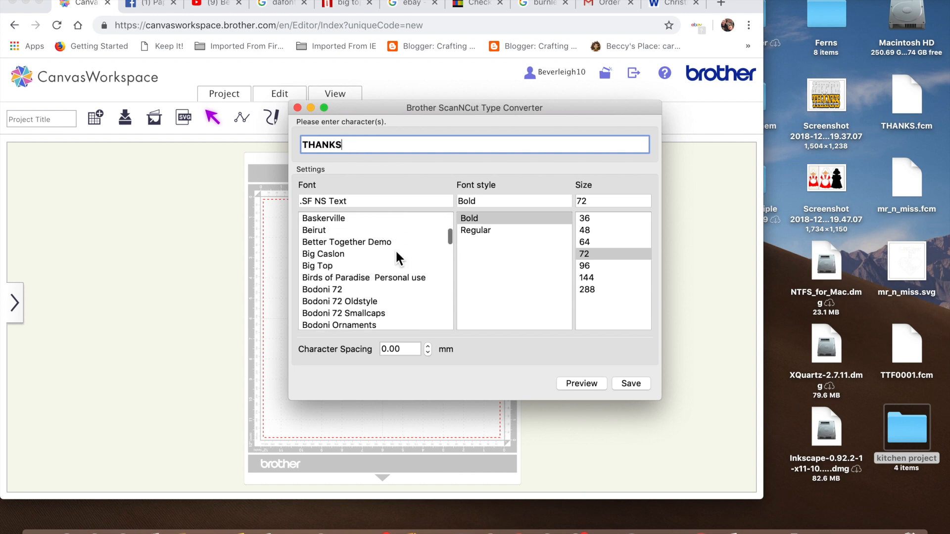
{"action": "left_click", "coordinate": [333, 271]}
{"action": "left_click", "coordinate": [592, 384]}
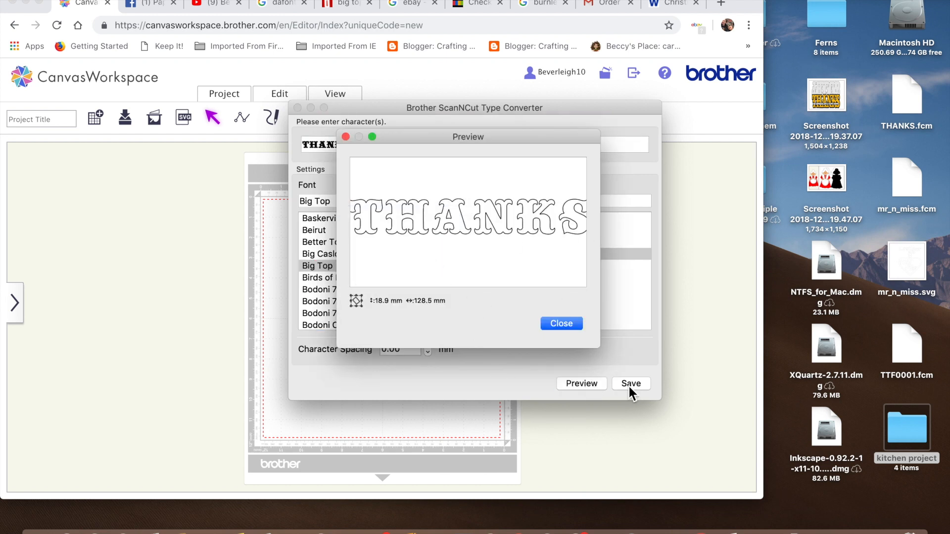
{"action": "left_click", "coordinate": [553, 324]}
Replace the text with FOR YOUR THOUGHTFUL GIFT.
{"action": "left_click", "coordinate": [382, 144]}
{"action": "key", "text": "BackSpace"}
{"action": "key", "text": "BackSpace"}
{"action": "key", "text": "BackSpace"}
{"action": "key", "text": "BackSpace"}
{"action": "key", "text": "BackSpace"}
{"action": "key", "text": "BackSpace"}
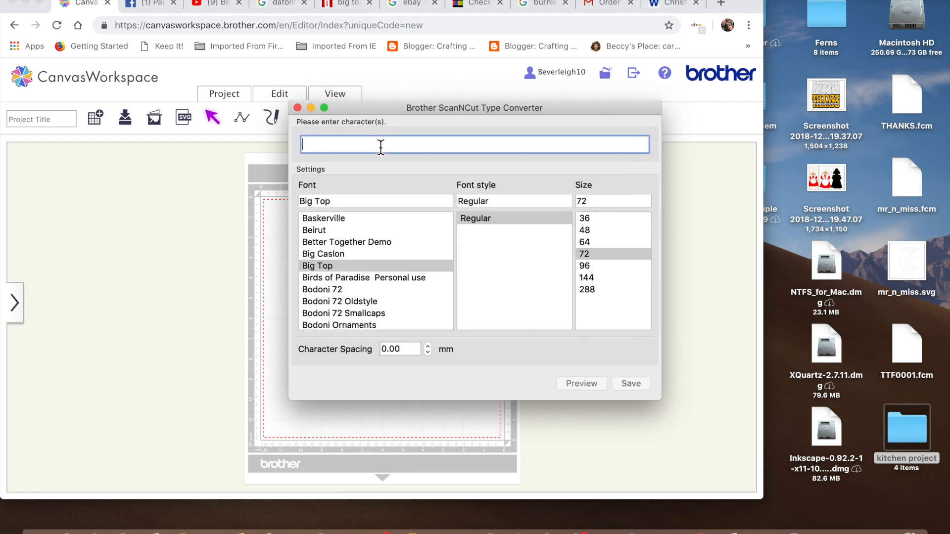
{"action": "type", "text": "FOR"}
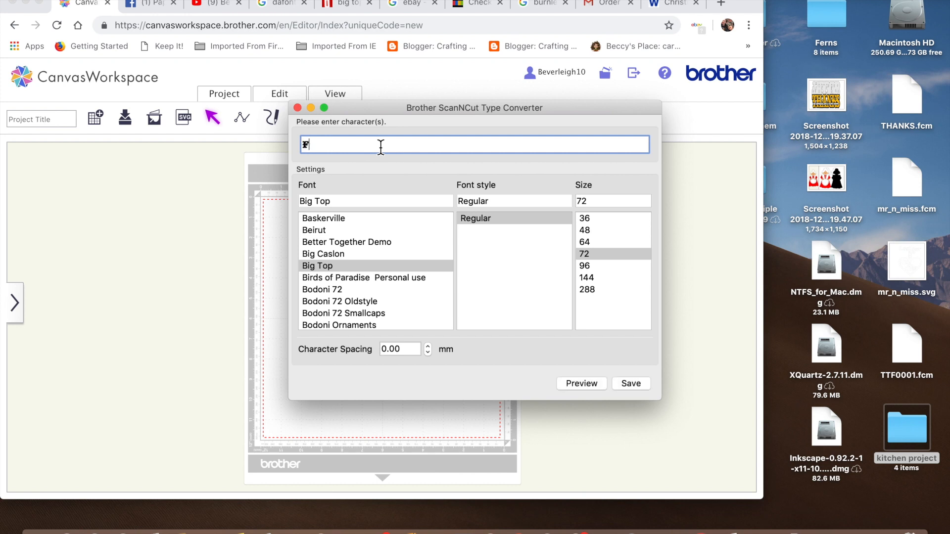
{"action": "key", "text": "BackSpace"}
{"action": "key", "text": "BackSpace"}
{"action": "key", "text": "BackSpace"}
{"action": "key", "text": "BackSpace"}
{"action": "type", "text": "FOR"}
{"action": "key", "text": "BackSpace"}
{"action": "key", "text": "BackSpace"}
{"action": "type", "text": "OR YOUR"}
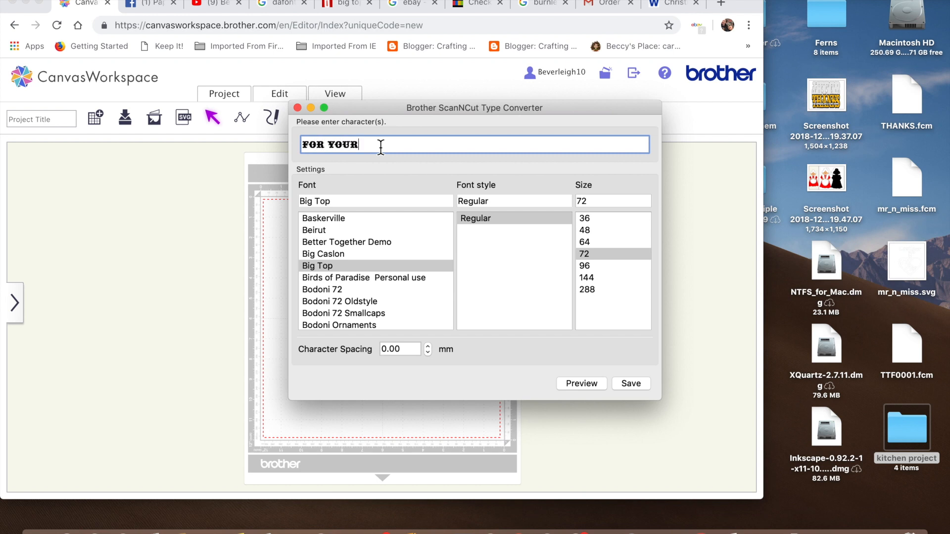
{"action": "type", "text": " THOUGHTFUL GIFT"}
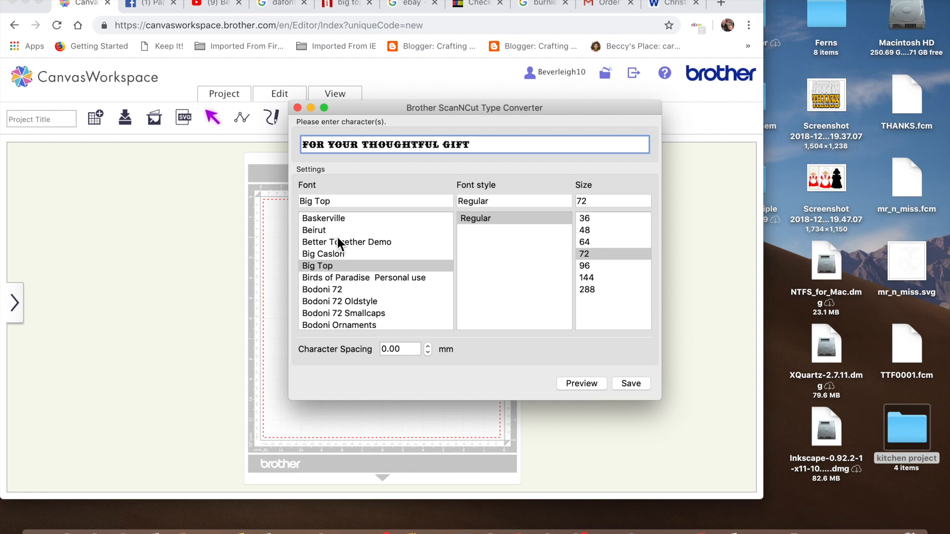
Switch the font to Better Together Demo and close the type converter.
{"action": "scroll", "coordinate": [338, 239], "scroll_direction": "down", "scroll_amount": 3}
{"action": "scroll", "coordinate": [338, 237], "scroll_direction": "up", "scroll_amount": 2}
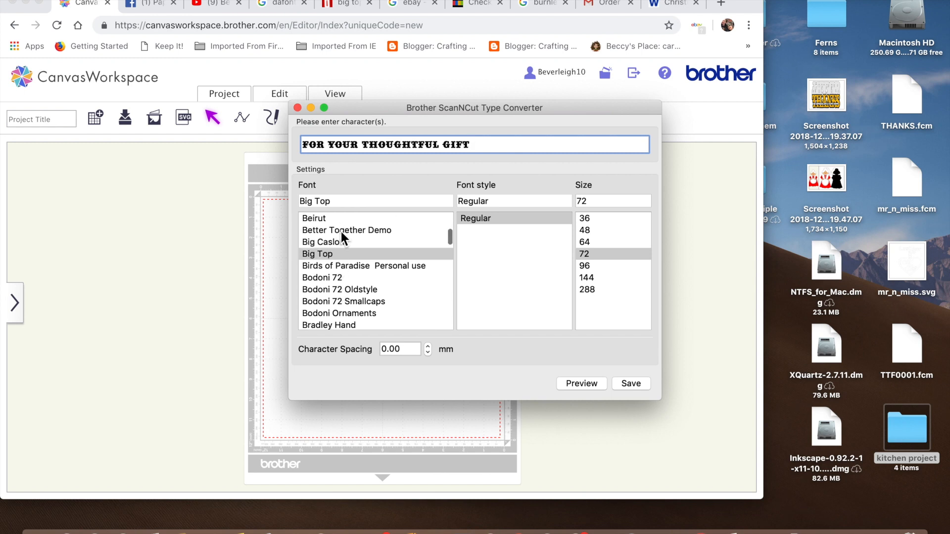
{"action": "left_click", "coordinate": [341, 231]}
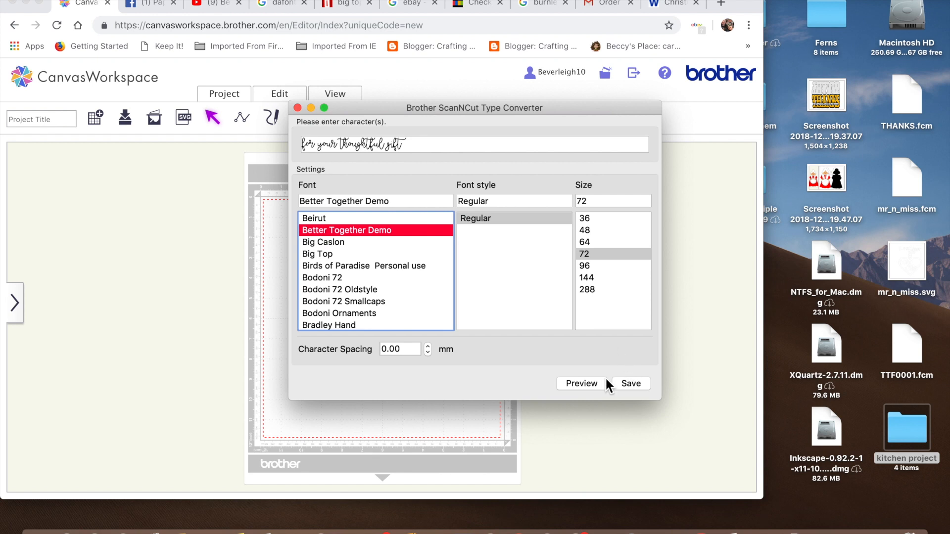
{"action": "left_click", "coordinate": [299, 109]}
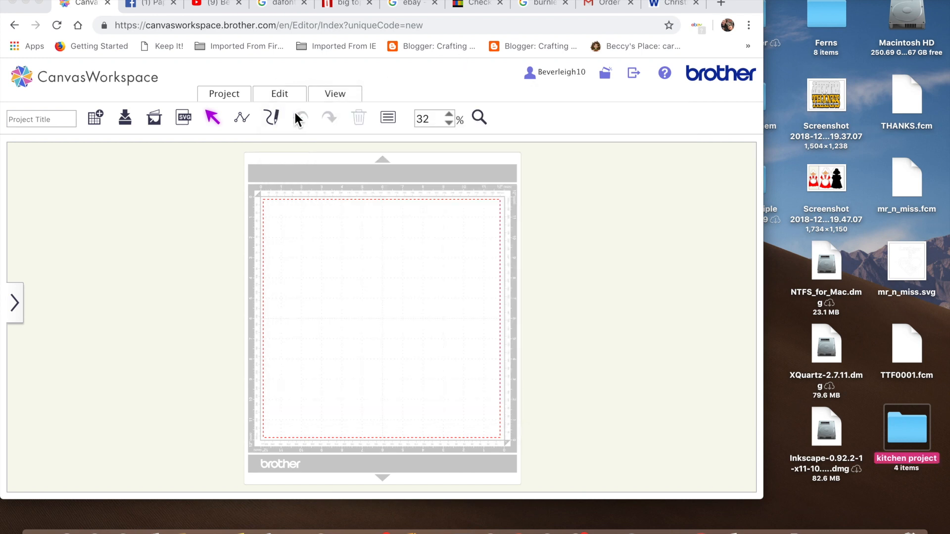
Import the THANKS.fcm file onto the cutting mat and zoom the view to 50%.
{"action": "left_click", "coordinate": [36, 6]}
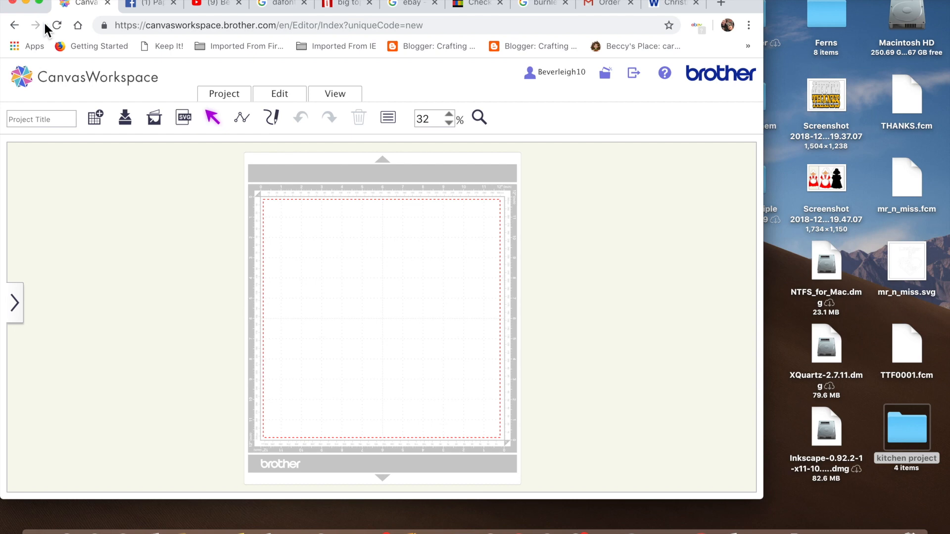
{"action": "left_click", "coordinate": [42, 2]}
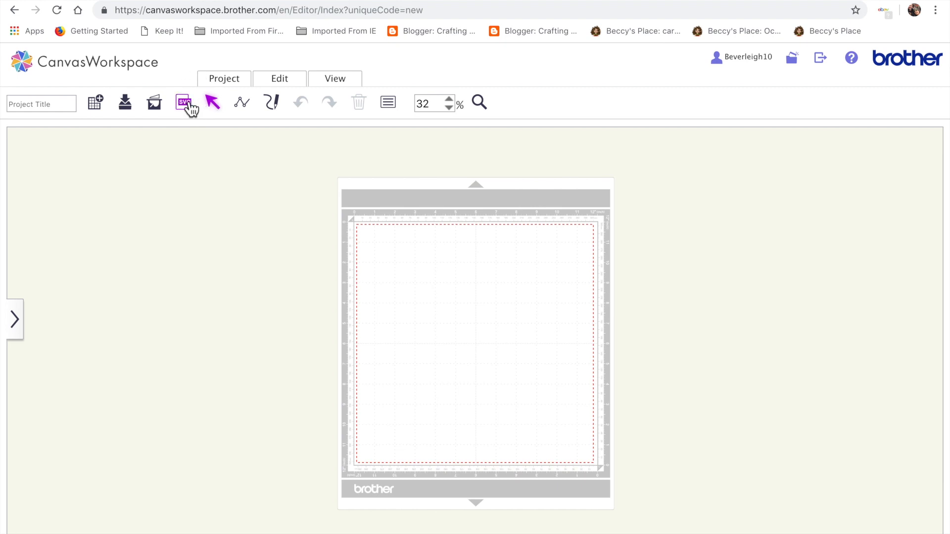
{"action": "left_click", "coordinate": [186, 103]}
{"action": "left_click", "coordinate": [359, 278]}
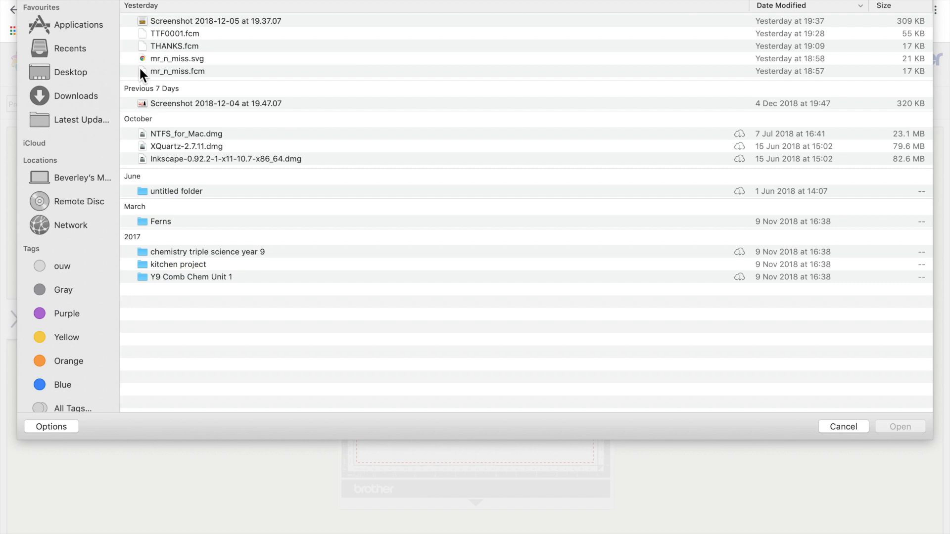
{"action": "double_click", "coordinate": [182, 48]}
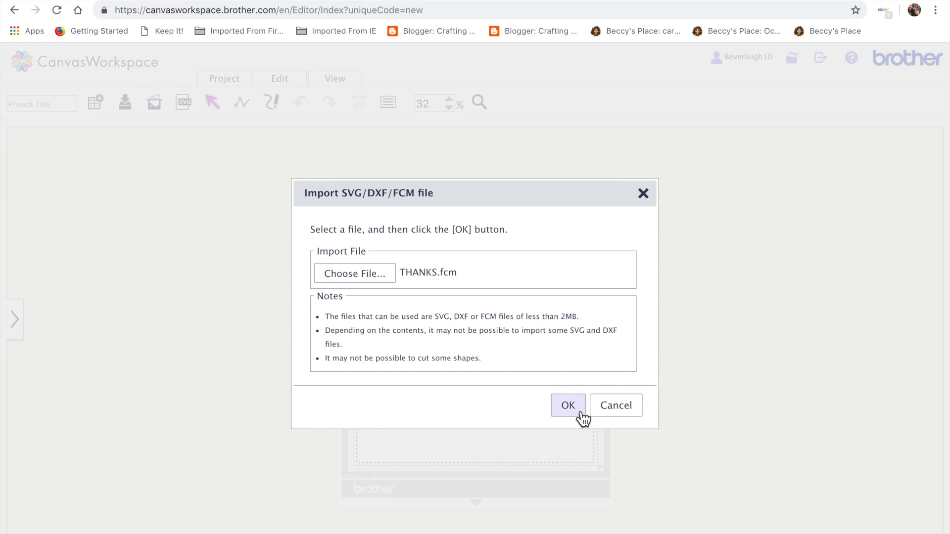
{"action": "left_click", "coordinate": [581, 413]}
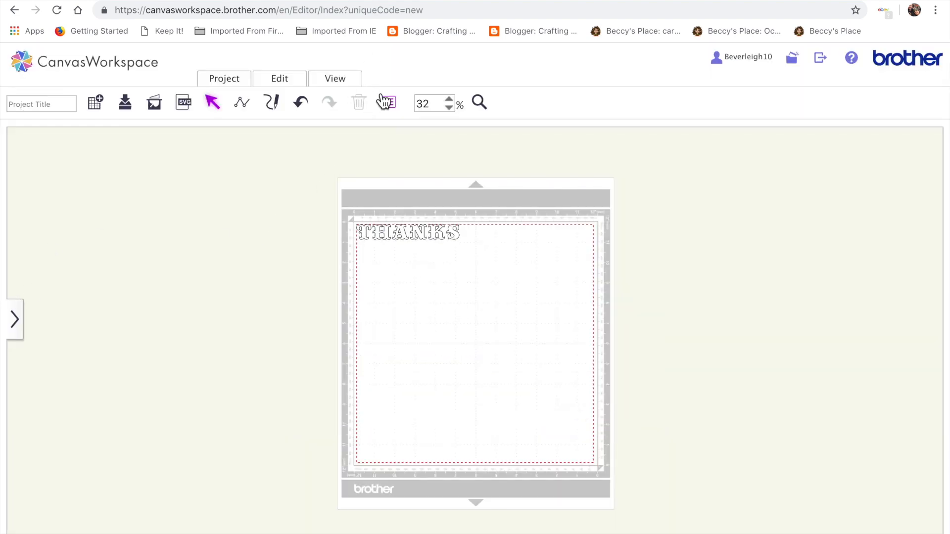
{"action": "left_click", "coordinate": [452, 101]}
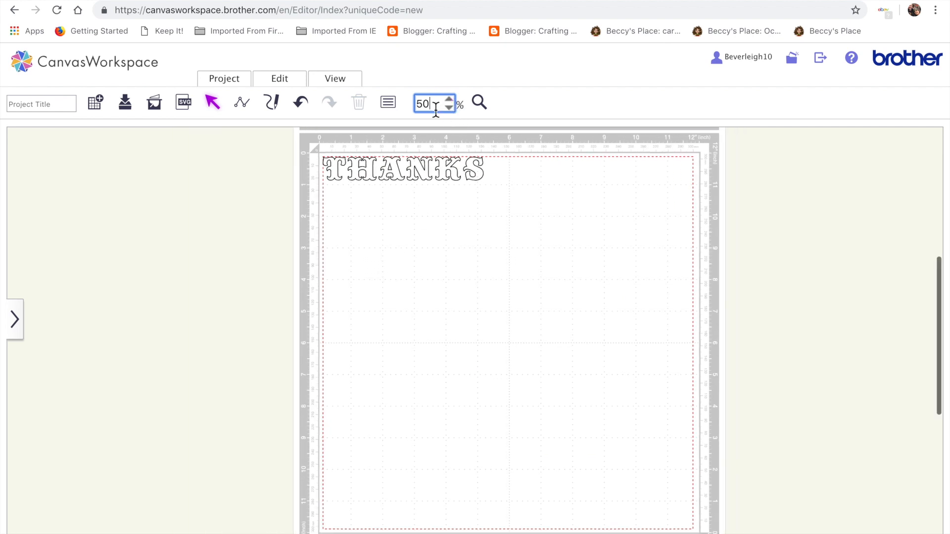
Set the zoom to 75% and move the THANKS lettering down and right onto the mat.
{"action": "key", "text": "Return"}
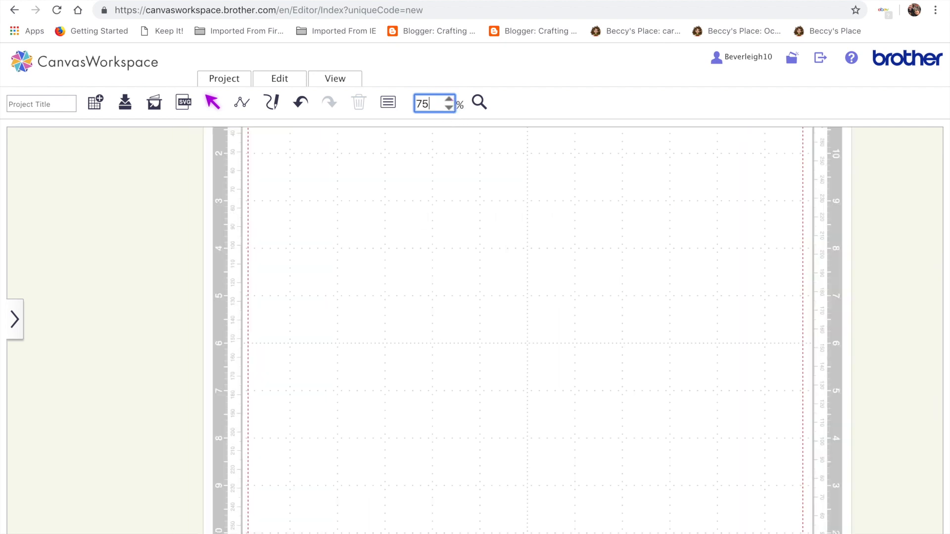
{"action": "scroll", "coordinate": [413, 142], "scroll_direction": "up", "scroll_amount": 4}
{"action": "left_click_drag", "start_coordinate": [203, 211], "coordinate": [558, 338]}
{"action": "left_click_drag", "start_coordinate": [399, 257], "coordinate": [458, 321]}
{"action": "left_click_drag", "start_coordinate": [239, 205], "coordinate": [534, 329]}
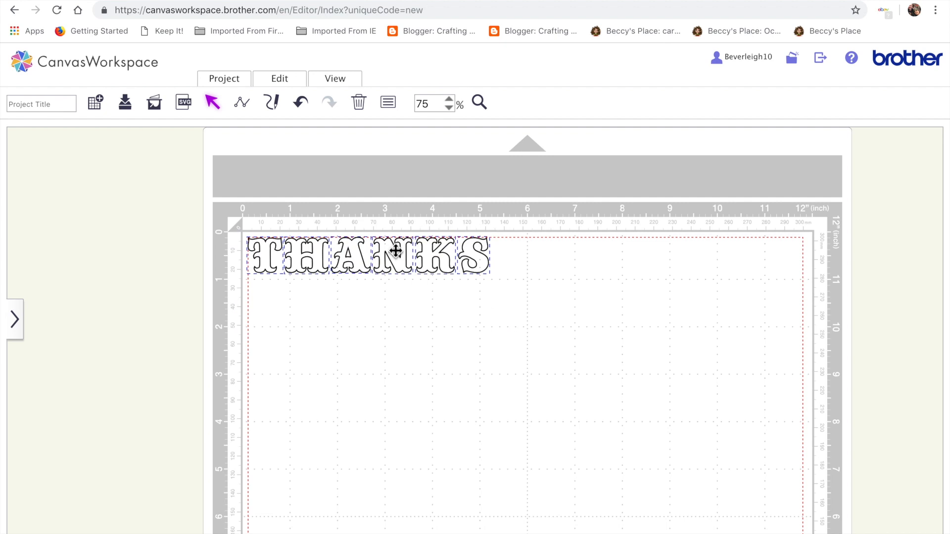
{"action": "left_click_drag", "start_coordinate": [403, 259], "coordinate": [488, 337]}
{"action": "left_click", "coordinate": [532, 433]}
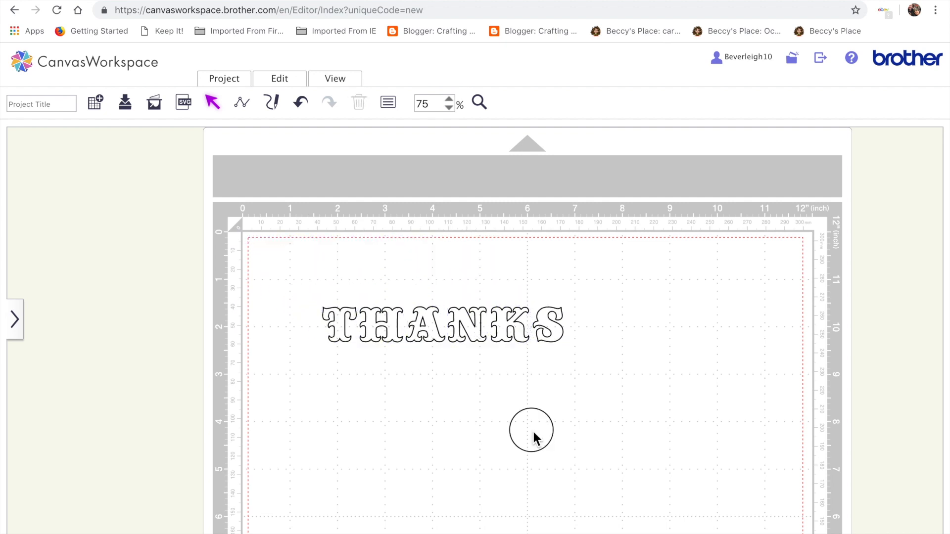
Select all of the THANKS lettering and give it a red fill color.
{"action": "scroll", "coordinate": [533, 433], "scroll_direction": "down", "scroll_amount": 2}
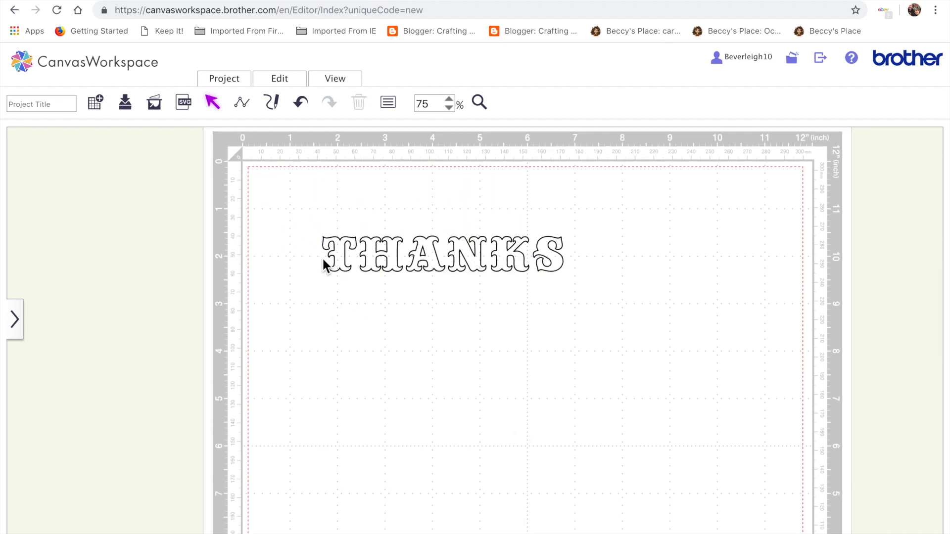
{"action": "left_click_drag", "start_coordinate": [310, 218], "coordinate": [617, 287]}
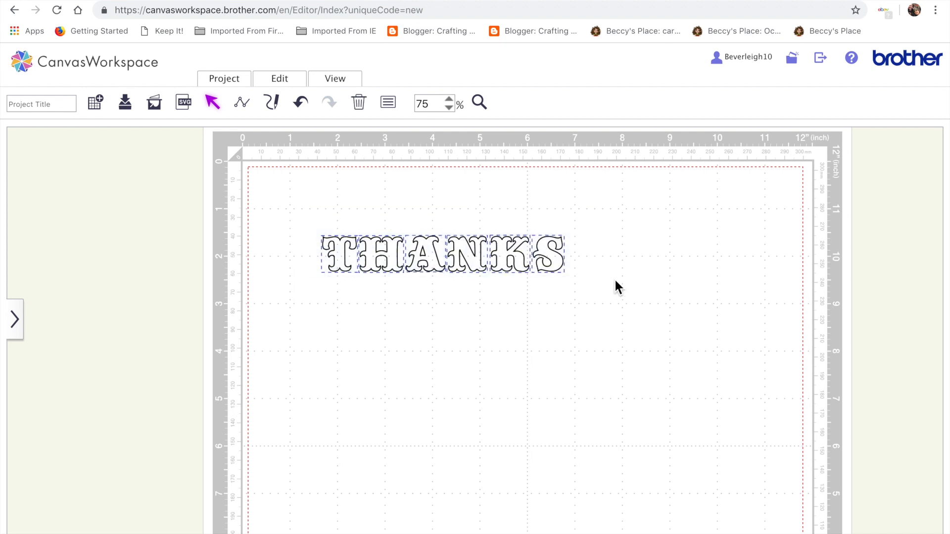
{"action": "left_click", "coordinate": [388, 102]}
{"action": "left_click", "coordinate": [310, 178]}
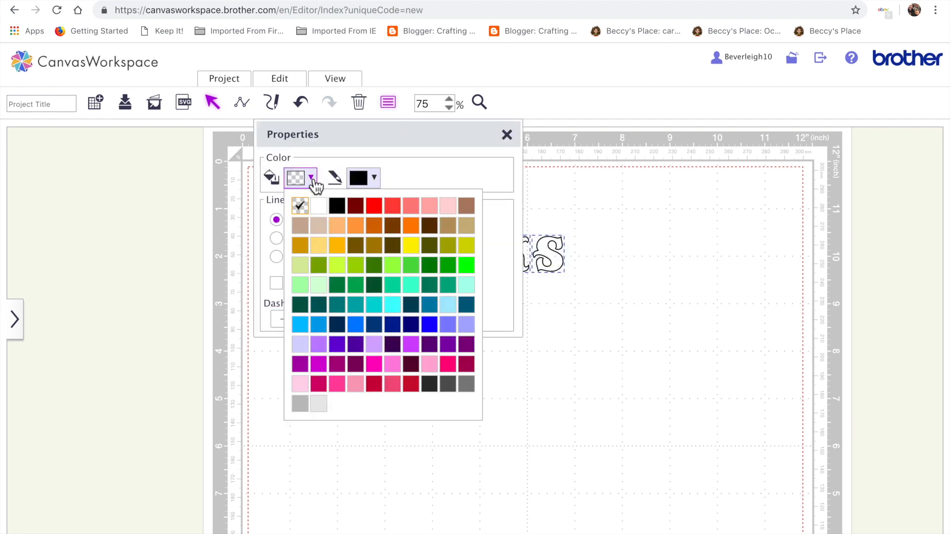
{"action": "left_click", "coordinate": [372, 206]}
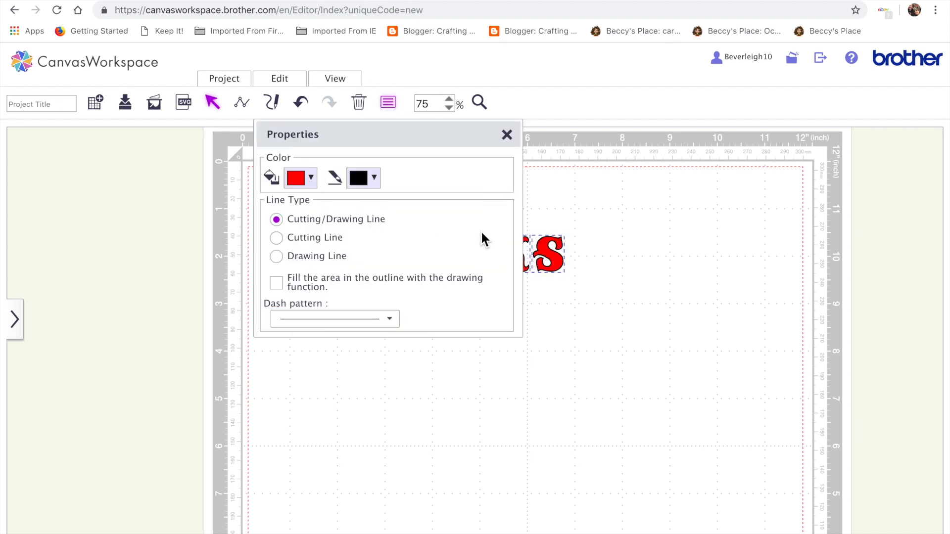
{"action": "left_click", "coordinate": [507, 135]}
{"action": "left_click", "coordinate": [489, 342]}
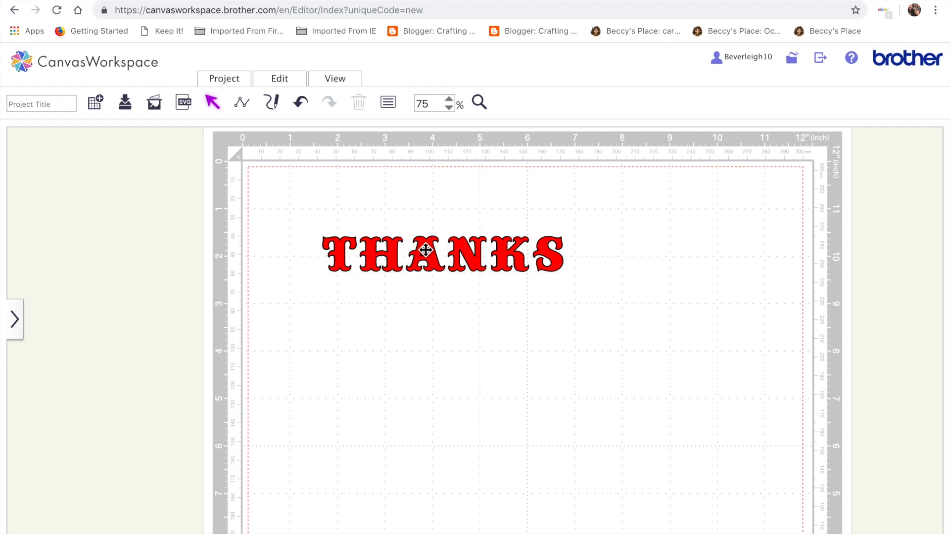
Try to apply a process-overlap operation to the selected letter A after undoing the last action.
{"action": "left_click", "coordinate": [425, 263]}
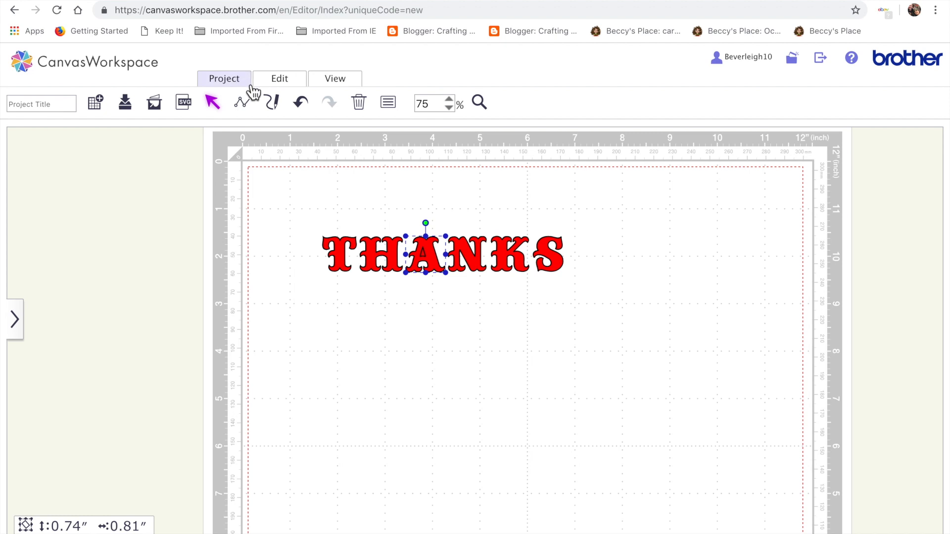
{"action": "left_click", "coordinate": [301, 104]}
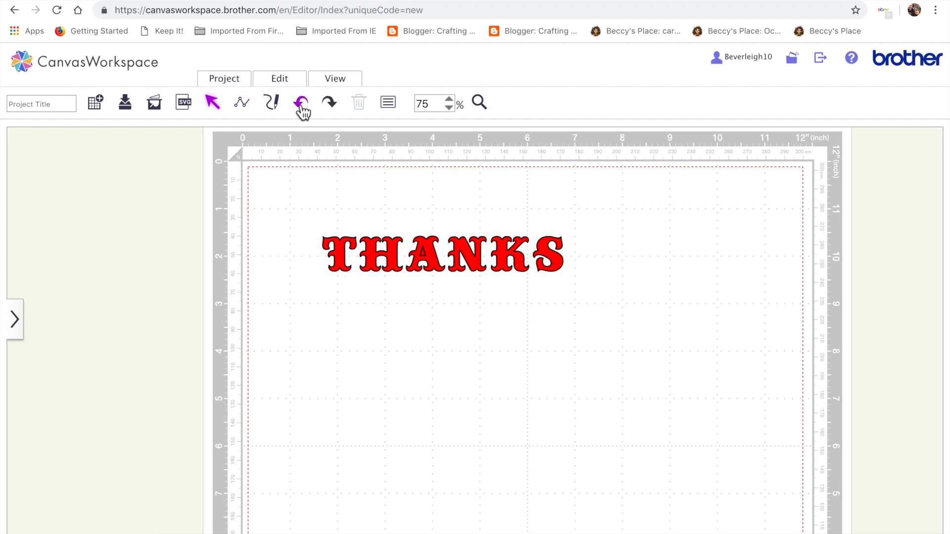
{"action": "left_click", "coordinate": [430, 251]}
{"action": "left_click", "coordinate": [277, 84]}
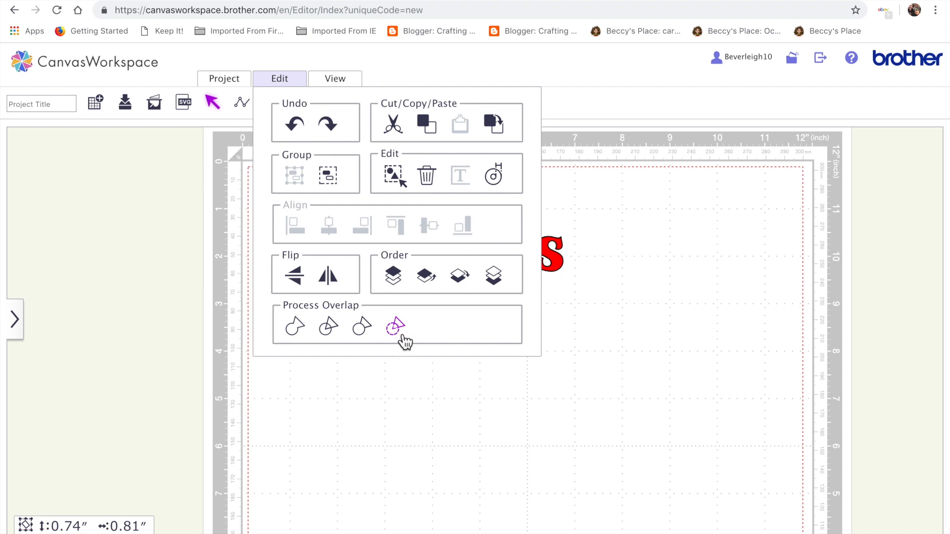
{"action": "left_click", "coordinate": [403, 334]}
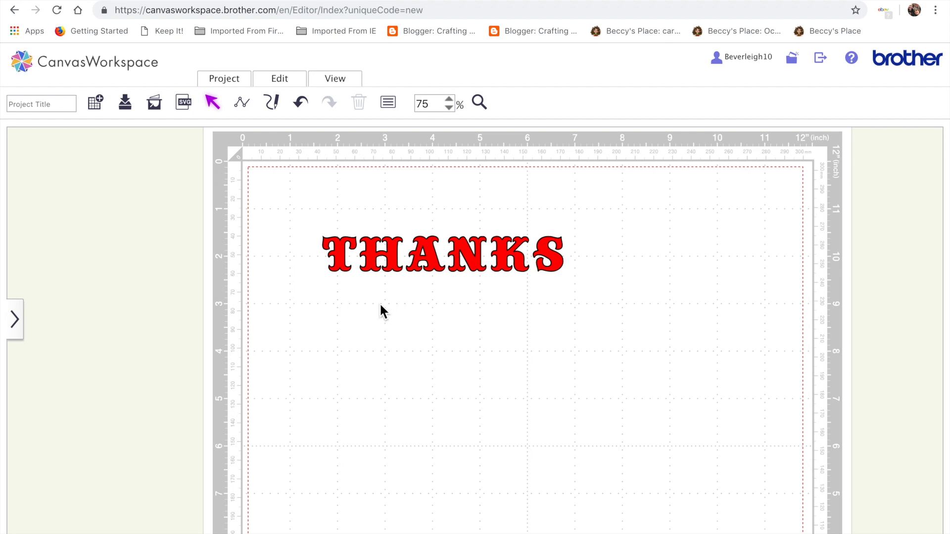
Nudge the H and the A leftward to tighten the letter spacing.
{"action": "left_click", "coordinate": [391, 259]}
{"action": "key", "text": "Left"}
{"action": "key", "text": "Left"}
{"action": "key", "text": "Left"}
{"action": "key", "text": "Left"}
{"action": "key", "text": "Left"}
{"action": "key", "text": "Left"}
{"action": "key", "text": "Left"}
{"action": "key", "text": "Left"}
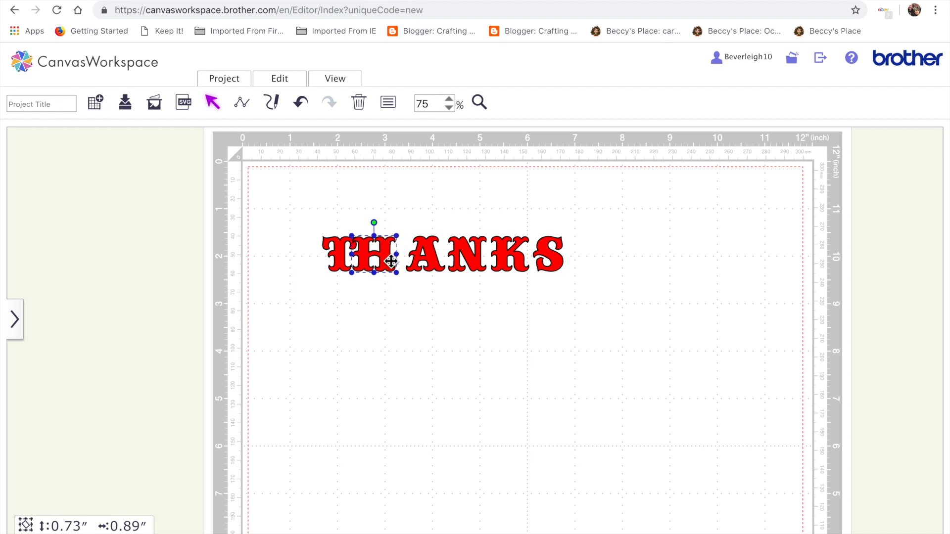
{"action": "key", "text": "Right"}
{"action": "left_click", "coordinate": [434, 253]}
{"action": "key", "text": "Left"}
{"action": "key", "text": "Left"}
{"action": "key", "text": "Left"}
{"action": "key", "text": "Left"}
{"action": "key", "text": "Left"}
{"action": "key", "text": "Left"}
{"action": "key", "text": "Left"}
{"action": "key", "text": "Left"}
{"action": "key", "text": "Left"}
{"action": "key", "text": "Left"}
{"action": "key", "text": "Left"}
{"action": "key", "text": "Left"}
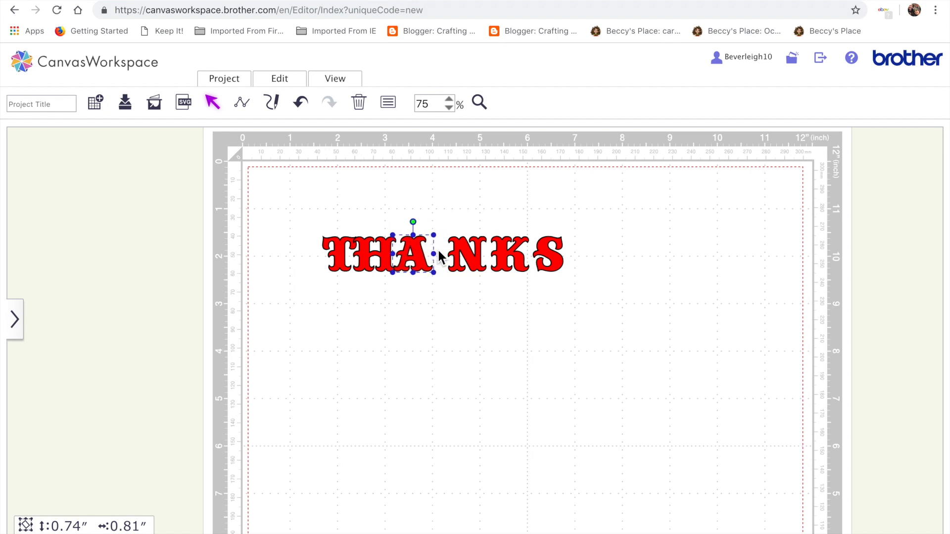
Nudge the N and the K leftward so they close up against the preceding letters.
{"action": "left_click", "coordinate": [476, 261]}
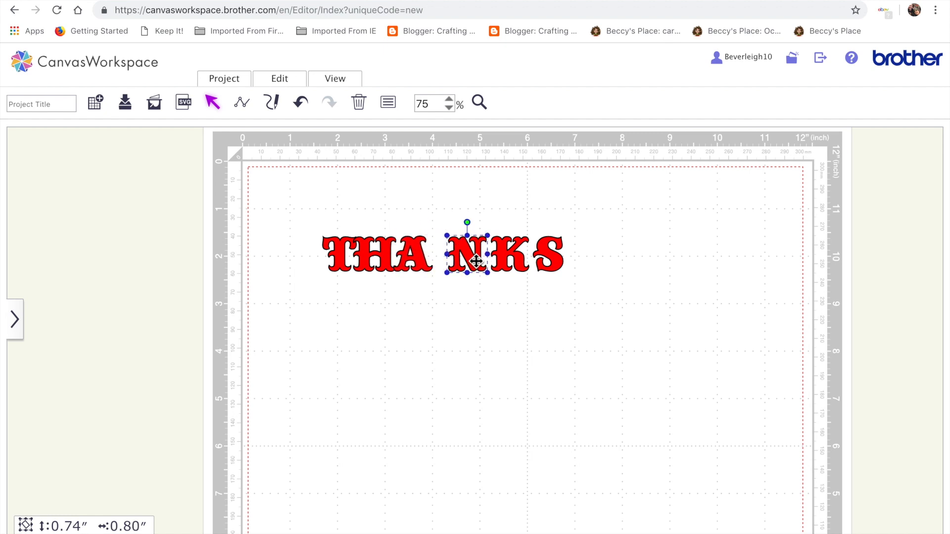
{"action": "key", "text": "Left"}
{"action": "key", "text": "Left"}
{"action": "key", "text": "Left"}
{"action": "key", "text": "Left"}
{"action": "key", "text": "Left"}
{"action": "key", "text": "Left"}
{"action": "key", "text": "Left"}
{"action": "key", "text": "Left"}
{"action": "key", "text": "Left"}
{"action": "key", "text": "Left"}
{"action": "key", "text": "Left"}
{"action": "key", "text": "Left"}
{"action": "key", "text": "Left"}
{"action": "key", "text": "Left"}
{"action": "key", "text": "Left"}
{"action": "key", "text": "Left"}
{"action": "key", "text": "Left"}
{"action": "key", "text": "Left"}
{"action": "key", "text": "Left"}
{"action": "key", "text": "Left"}
{"action": "left_click", "coordinate": [509, 266]}
{"action": "key", "text": "Left"}
{"action": "key", "text": "Left"}
{"action": "key", "text": "Left"}
{"action": "key", "text": "Left"}
{"action": "key", "text": "Left"}
{"action": "key", "text": "Left"}
{"action": "key", "text": "Left"}
{"action": "key", "text": "Left"}
{"action": "key", "text": "Left"}
{"action": "key", "text": "Left"}
{"action": "key", "text": "Left"}
{"action": "key", "text": "Left"}
{"action": "key", "text": "Left"}
{"action": "key", "text": "Left"}
{"action": "key", "text": "Left"}
{"action": "key", "text": "Left"}
{"action": "key", "text": "Left"}
{"action": "key", "text": "Left"}
{"action": "key", "text": "Left"}
{"action": "key", "text": "Left"}
{"action": "key", "text": "Left"}
{"action": "key", "text": "Left"}
{"action": "key", "text": "Left"}
{"action": "key", "text": "Left"}
{"action": "key", "text": "Left"}
{"action": "key", "text": "Left"}
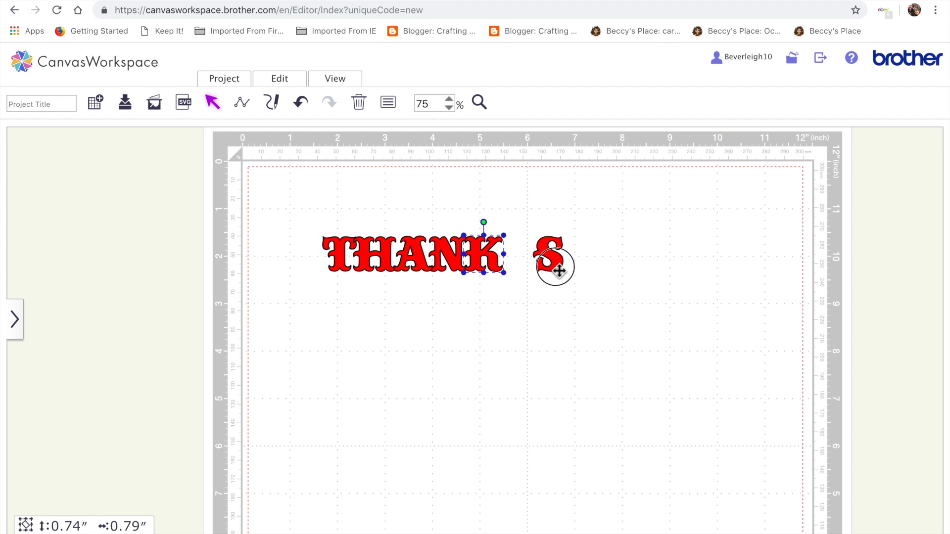
Nudge the S leftward until it overlaps the K, then deselect.
{"action": "left_click", "coordinate": [559, 271]}
{"action": "key", "text": "Left"}
{"action": "key", "text": "Left"}
{"action": "key", "text": "Left"}
{"action": "key", "text": "Left"}
{"action": "key", "text": "Left"}
{"action": "key", "text": "Left"}
{"action": "key", "text": "Left"}
{"action": "key", "text": "Left"}
{"action": "key", "text": "Left"}
{"action": "key", "text": "Left"}
{"action": "key", "text": "Left"}
{"action": "key", "text": "Left"}
{"action": "key", "text": "Left"}
{"action": "key", "text": "Left"}
{"action": "key", "text": "Left"}
{"action": "key", "text": "Left"}
{"action": "key", "text": "Left"}
{"action": "key", "text": "Left"}
{"action": "key", "text": "Left"}
{"action": "key", "text": "Left"}
{"action": "key", "text": "Left"}
{"action": "key", "text": "Left"}
{"action": "key", "text": "Left"}
{"action": "key", "text": "Left"}
{"action": "key", "text": "Left"}
{"action": "key", "text": "Left"}
{"action": "key", "text": "Left"}
{"action": "key", "text": "Left"}
{"action": "key", "text": "Left"}
{"action": "key", "text": "Left"}
{"action": "key", "text": "Left"}
{"action": "key", "text": "Left"}
{"action": "left_click", "coordinate": [642, 317]}
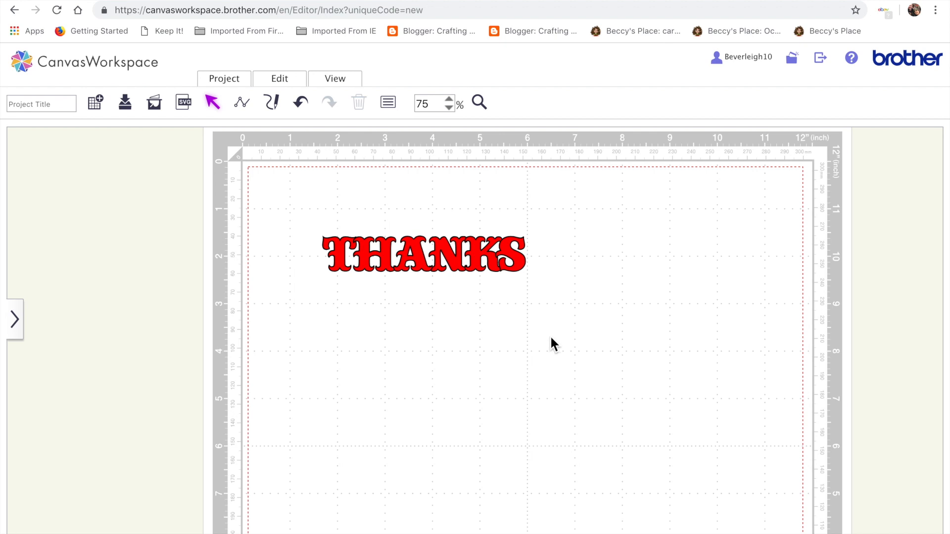
Weld all the THANKS letters into one shape and move it slightly lower on the mat.
{"action": "left_click_drag", "start_coordinate": [310, 225], "coordinate": [605, 334]}
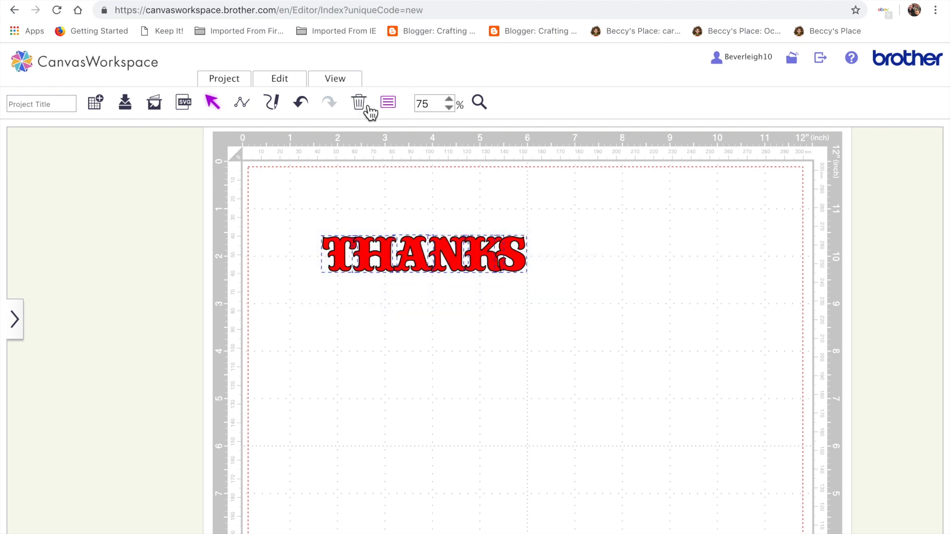
{"action": "left_click_drag", "start_coordinate": [294, 214], "coordinate": [616, 333]}
{"action": "left_click", "coordinate": [283, 81]}
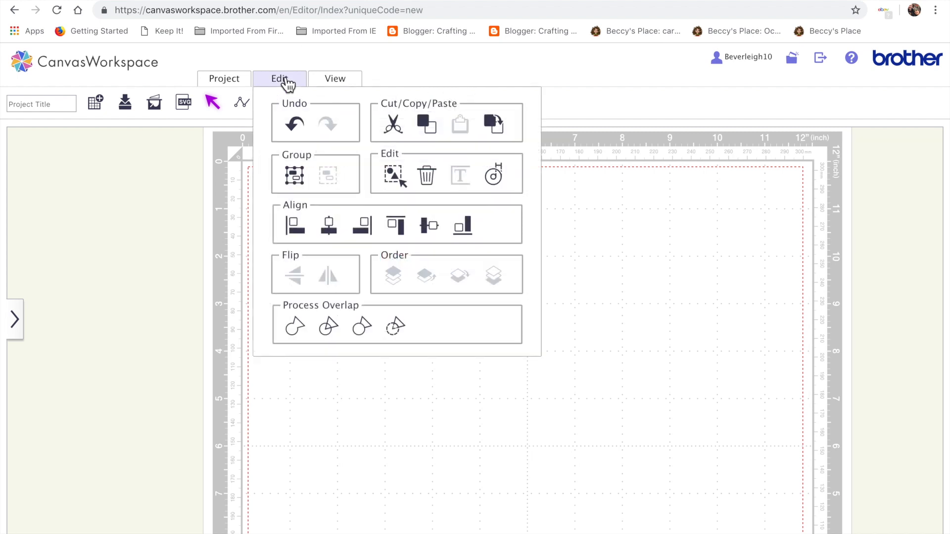
{"action": "left_click", "coordinate": [295, 329]}
{"action": "left_click", "coordinate": [296, 329]}
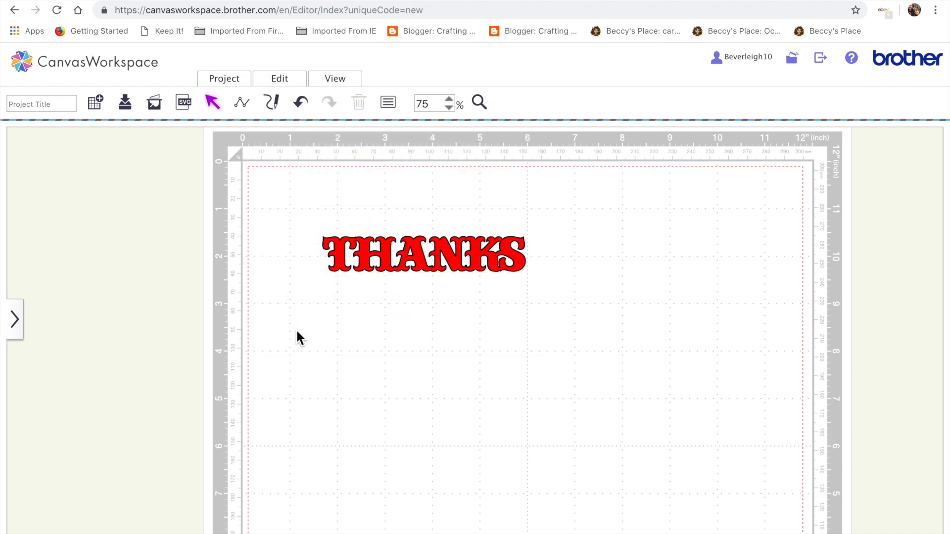
{"action": "left_click_drag", "start_coordinate": [491, 265], "coordinate": [487, 303]}
{"action": "left_click", "coordinate": [579, 424]}
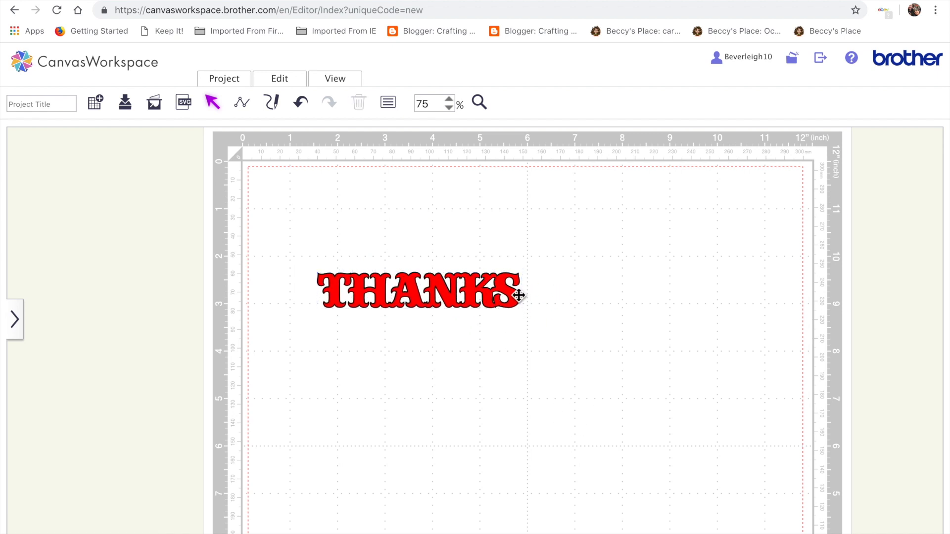
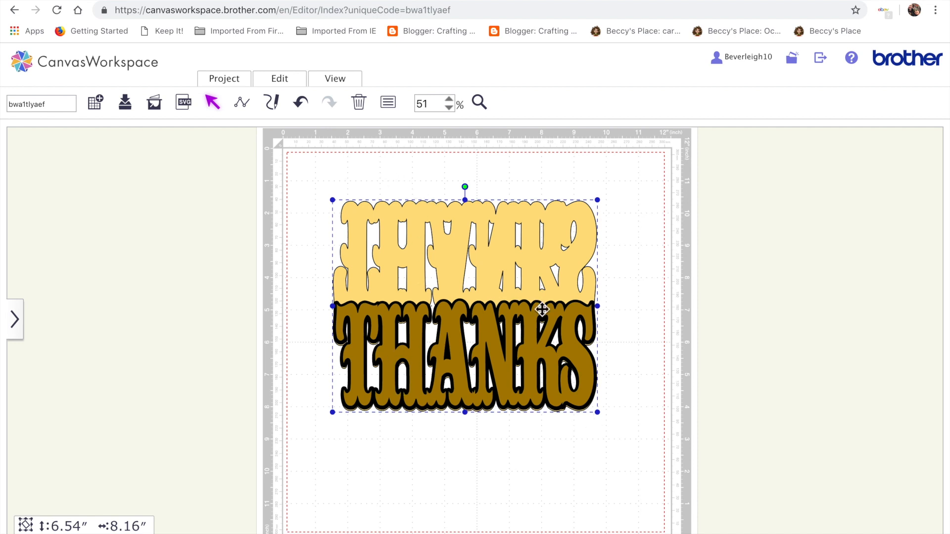
Enlarge the combined lettering from its corner handle and shift it left on the mat.
{"action": "left_click_drag", "start_coordinate": [600, 412], "coordinate": [628, 435]}
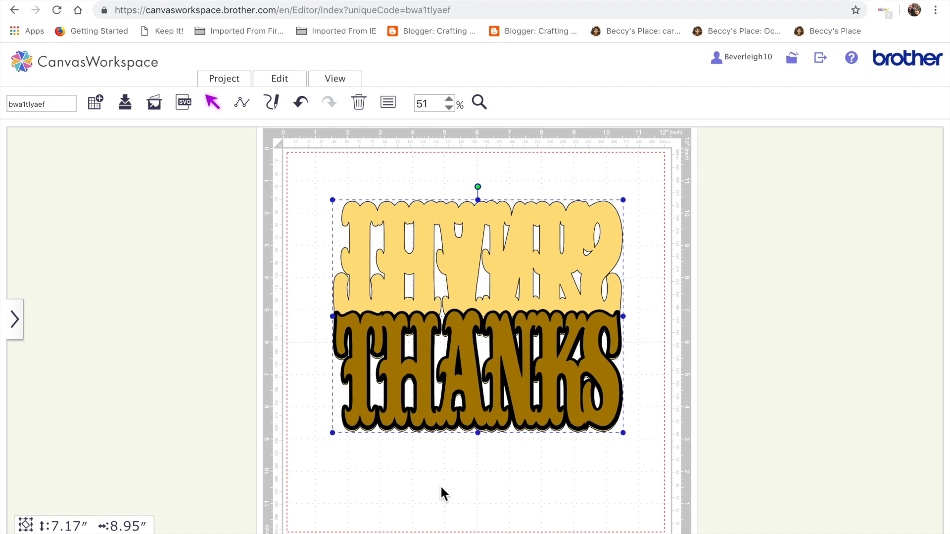
{"action": "left_click_drag", "start_coordinate": [431, 269], "coordinate": [402, 269]}
Set the lettering's width and height both to 8 inches, then deselect it and close the properties.
{"action": "left_click", "coordinate": [391, 104]}
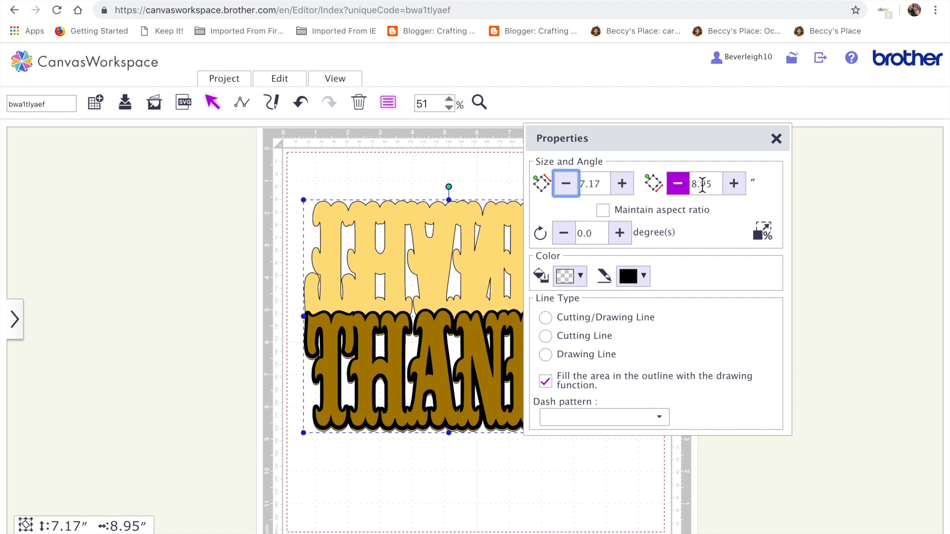
{"action": "left_click", "coordinate": [714, 188]}
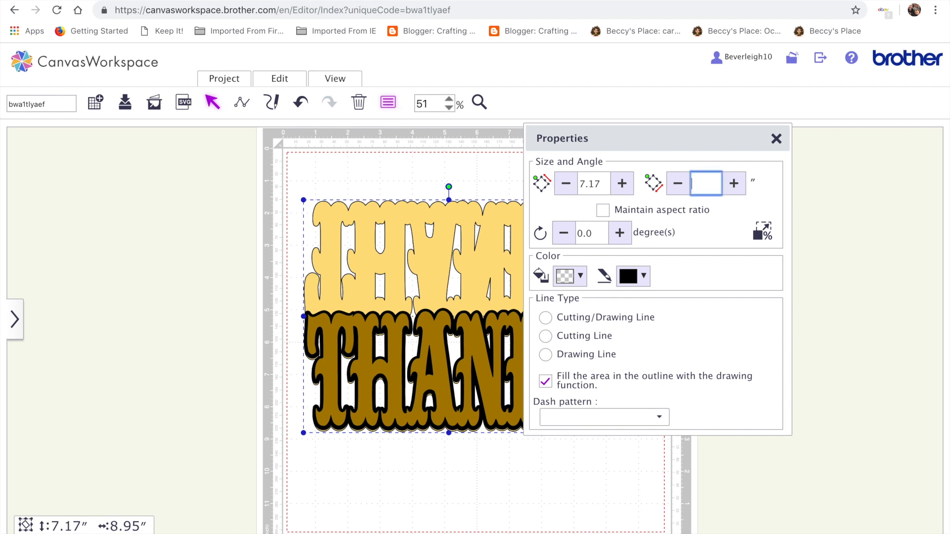
{"action": "double_click", "coordinate": [593, 184]}
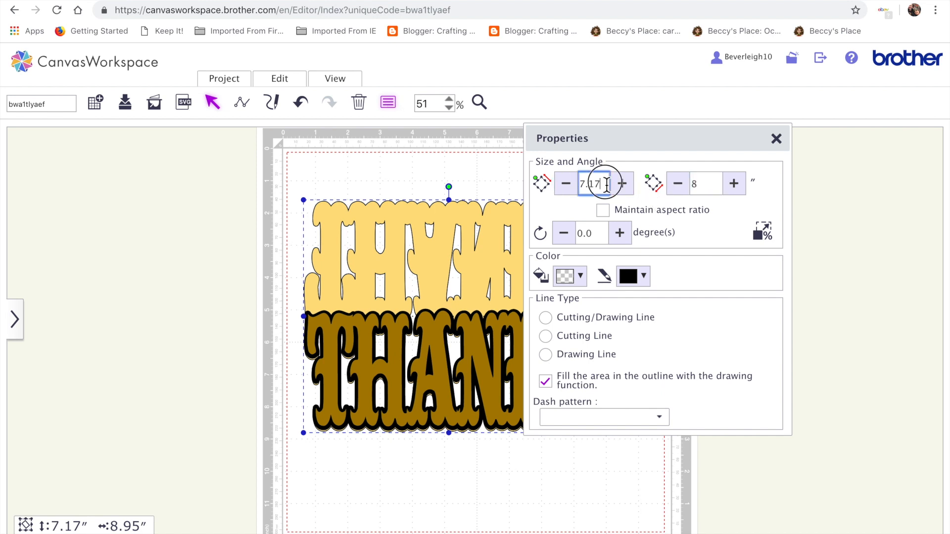
{"action": "type", "text": "8"}
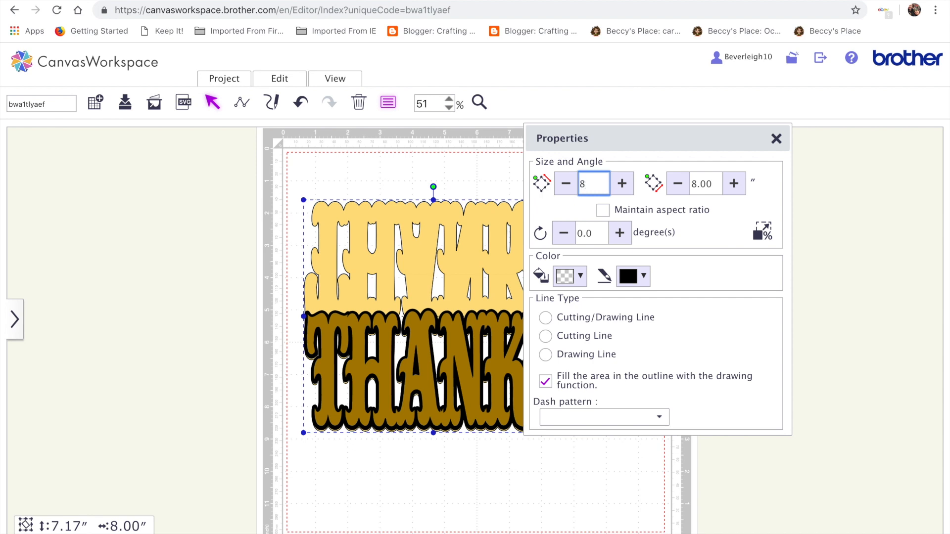
{"action": "key", "text": "Return"}
{"action": "left_click", "coordinate": [586, 507]}
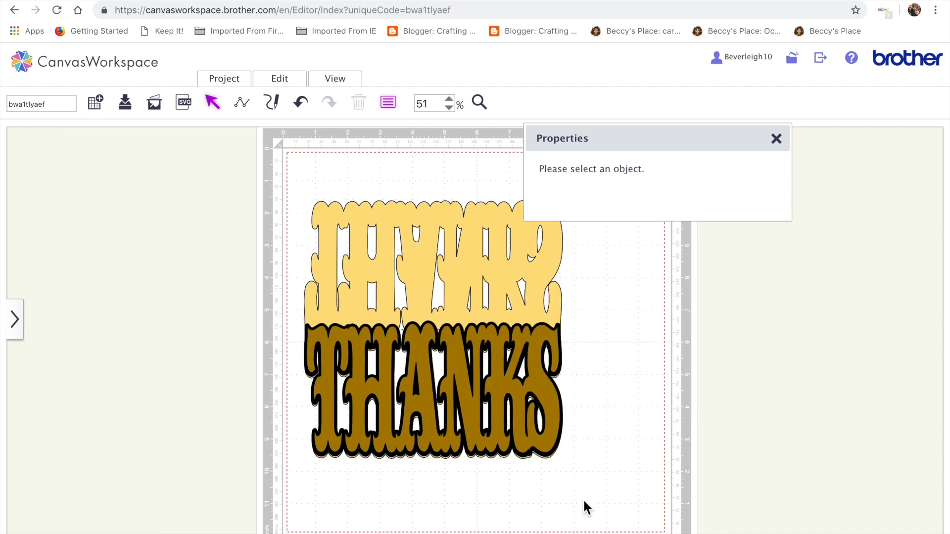
{"action": "left_click", "coordinate": [776, 139]}
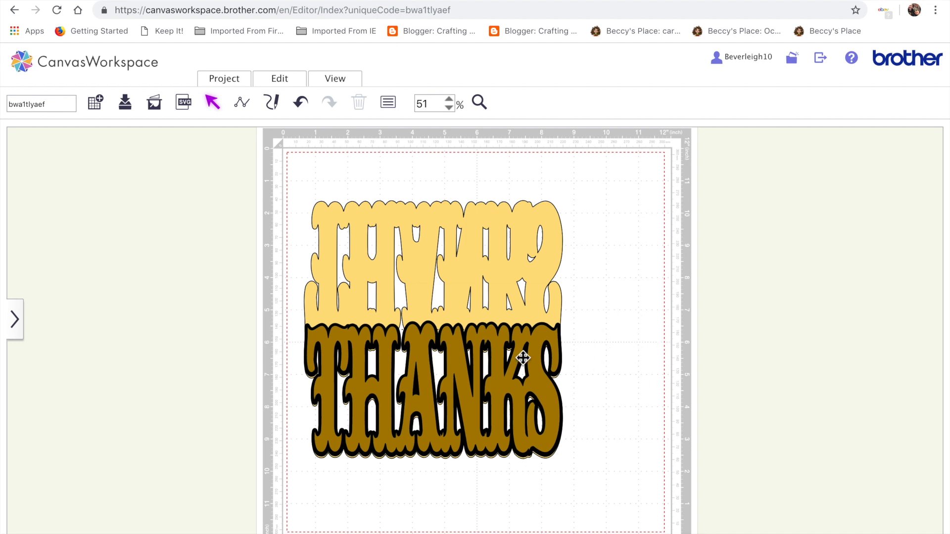
Insert a rounded rectangle from the Basic shapes library.
{"action": "left_click", "coordinate": [16, 330]}
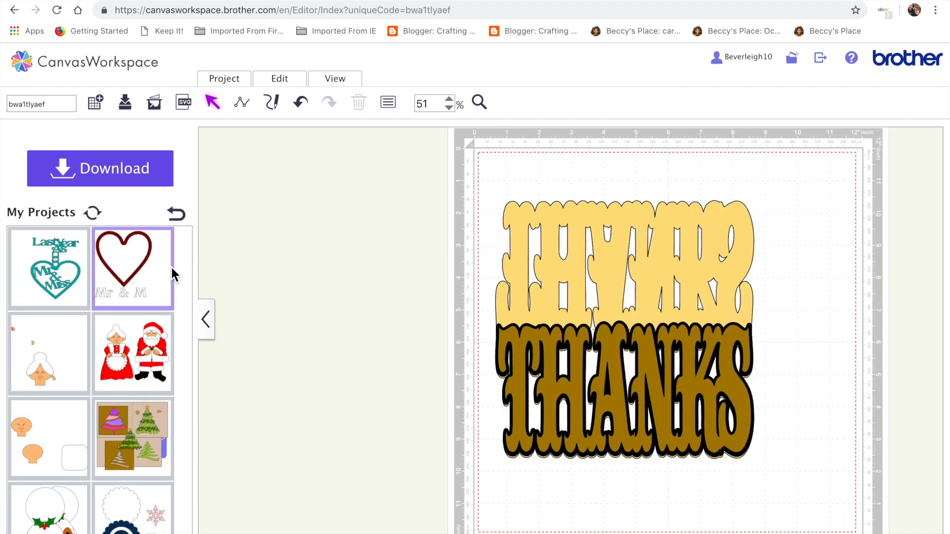
{"action": "left_click", "coordinate": [202, 327]}
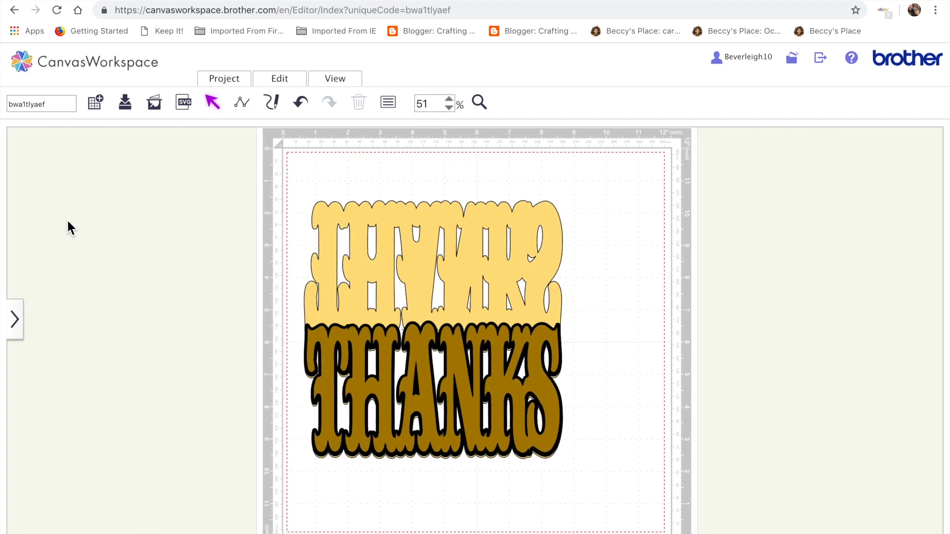
{"action": "left_click", "coordinate": [23, 323]}
{"action": "left_click", "coordinate": [176, 214]}
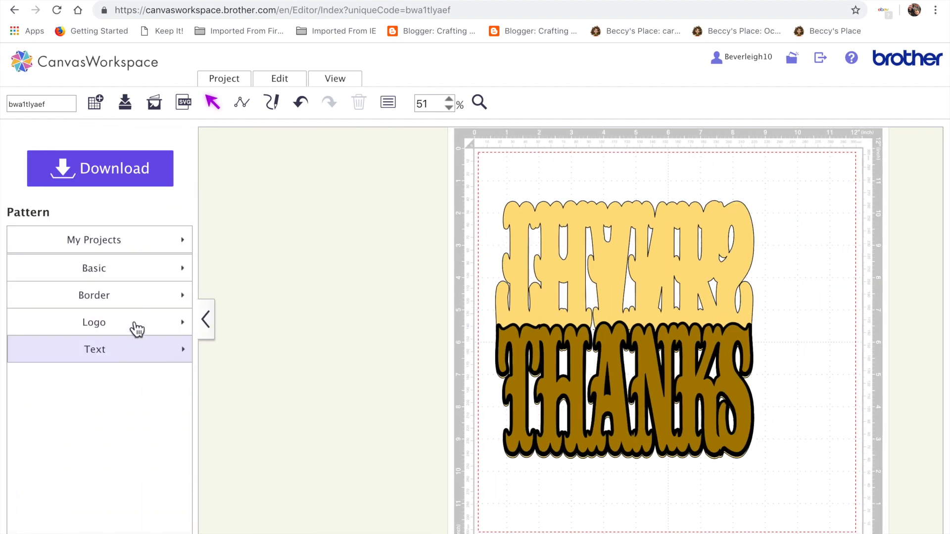
{"action": "left_click", "coordinate": [132, 271]}
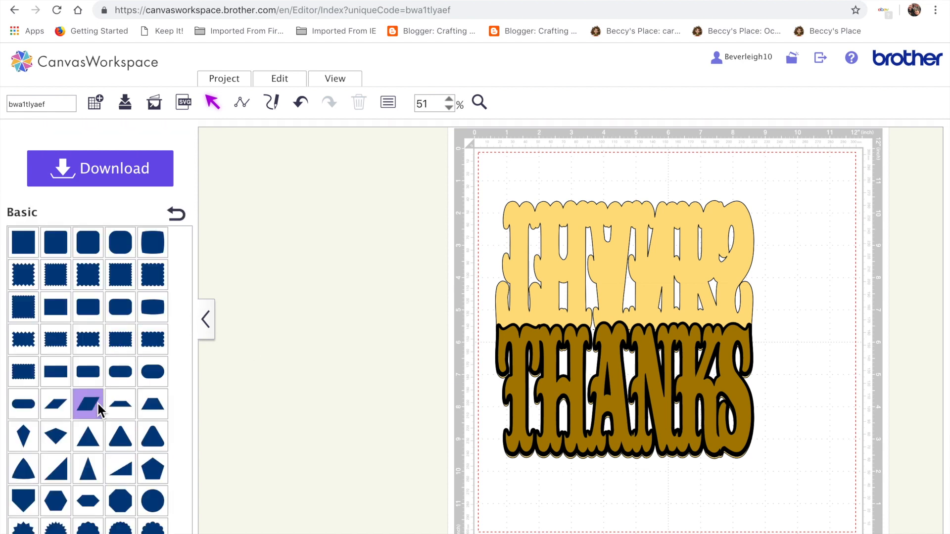
{"action": "left_click", "coordinate": [89, 373]}
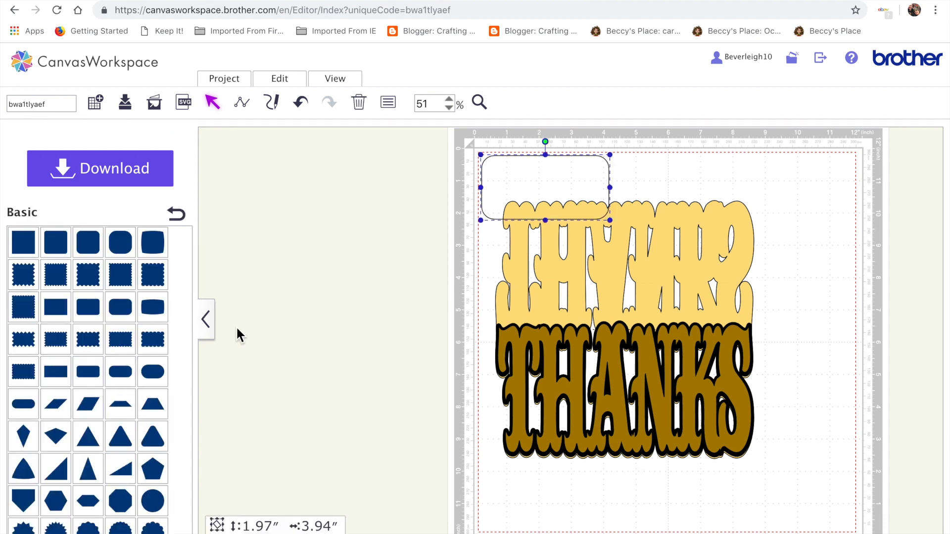
Move the rounded rectangle down below the THANKS lettering.
{"action": "left_click_drag", "start_coordinate": [545, 170], "coordinate": [568, 505]}
{"action": "scroll", "coordinate": [734, 437], "scroll_direction": "right", "scroll_amount": 3}
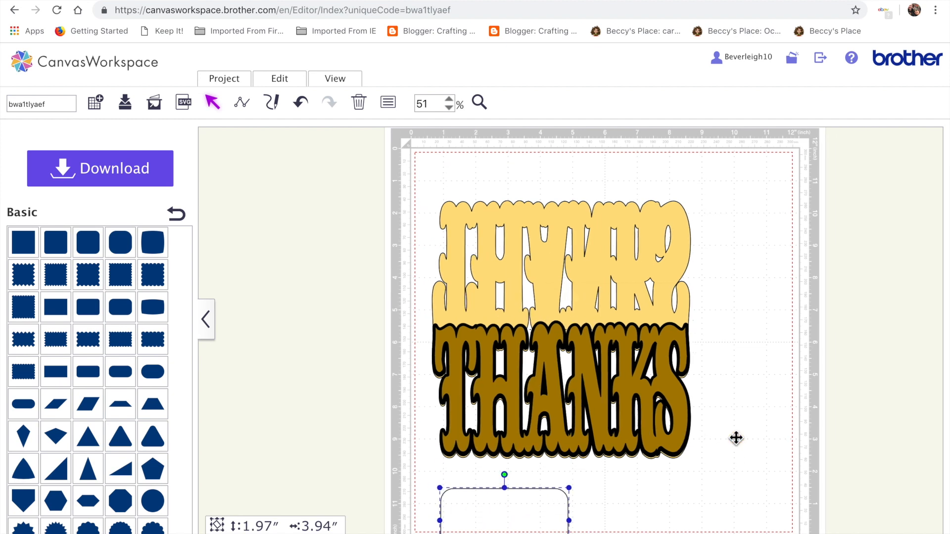
{"action": "scroll", "coordinate": [733, 434], "scroll_direction": "down", "scroll_amount": 3}
{"action": "left_click_drag", "start_coordinate": [478, 366], "coordinate": [476, 348]}
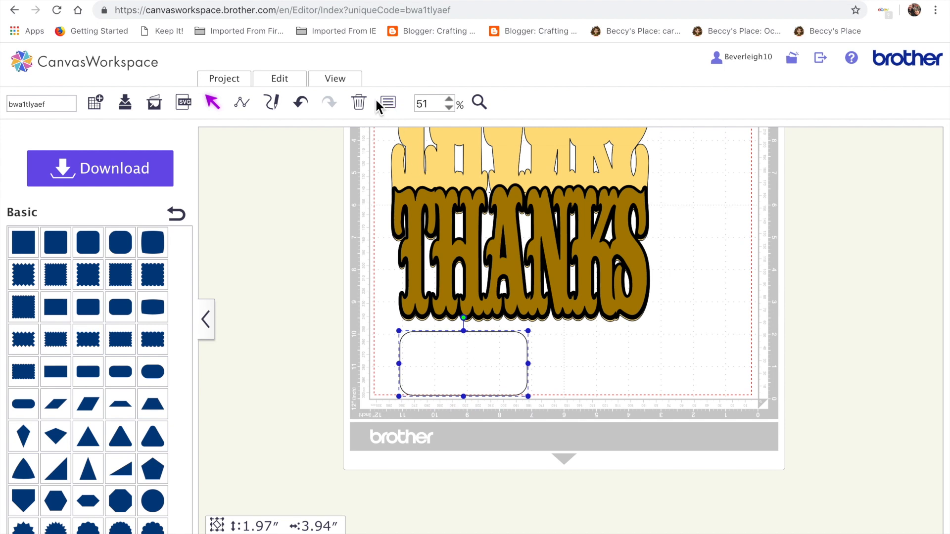
Stretch the rounded rectangle into a flat banner about 7.37 in wide and 0.90 in tall.
{"action": "left_click", "coordinate": [479, 101]}
{"action": "left_click", "coordinate": [464, 337]}
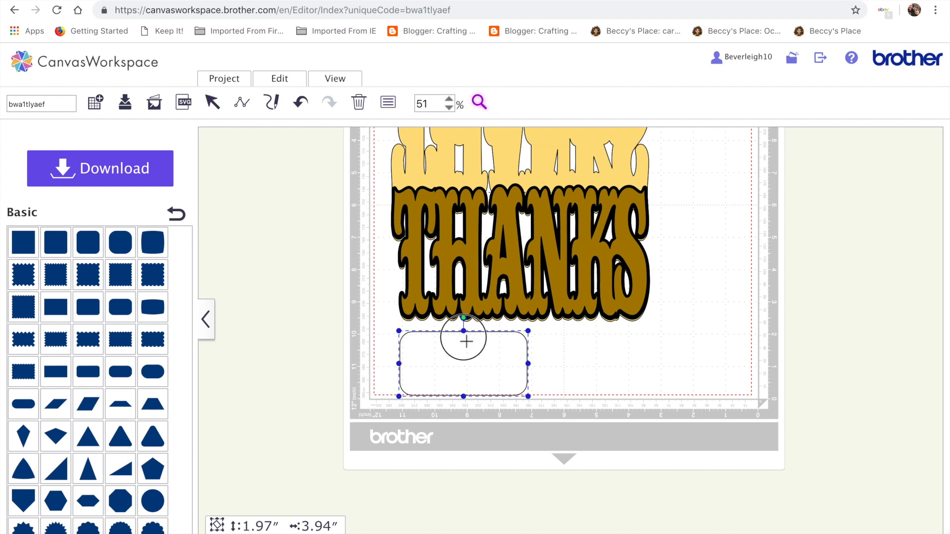
{"action": "scroll", "coordinate": [430, 451], "scroll_direction": "right", "scroll_amount": 5}
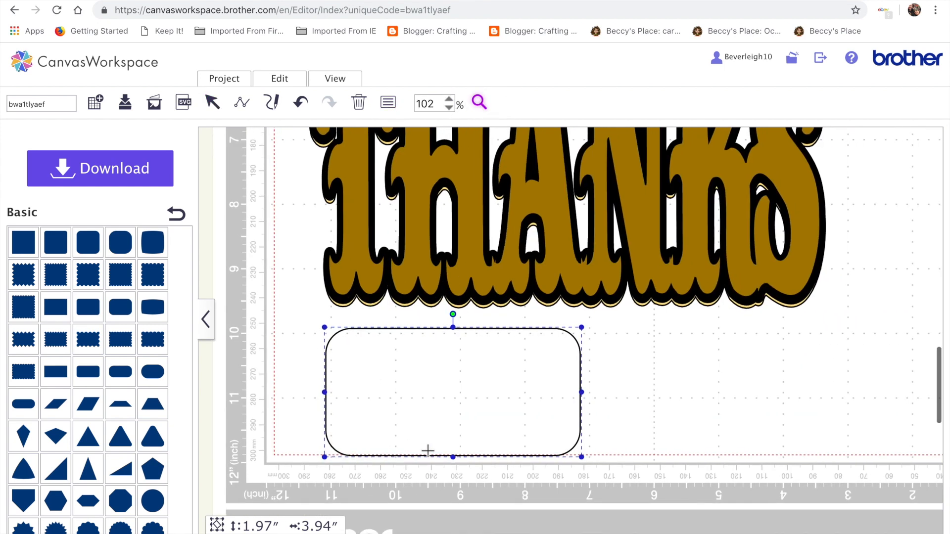
{"action": "left_click", "coordinate": [430, 105]}
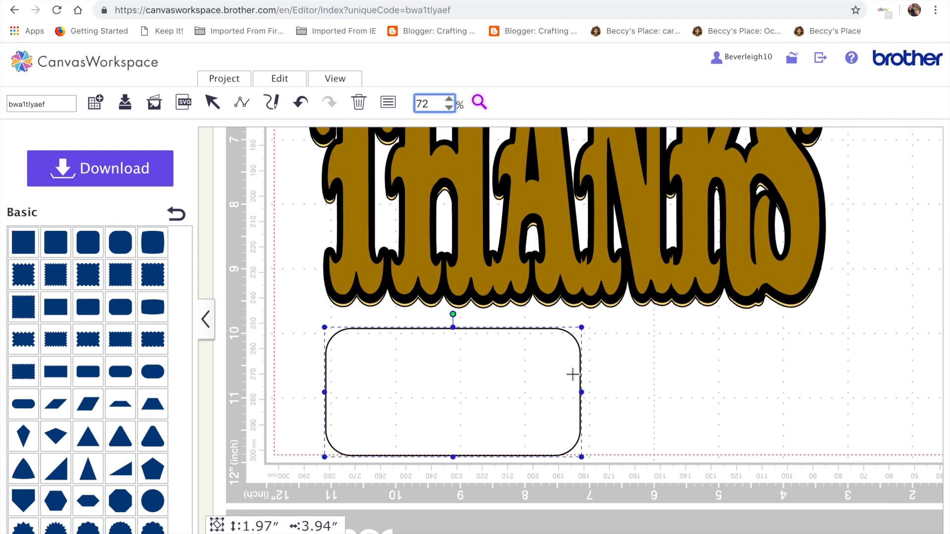
{"action": "type", "text": "7"}
{"action": "key", "text": "Return"}
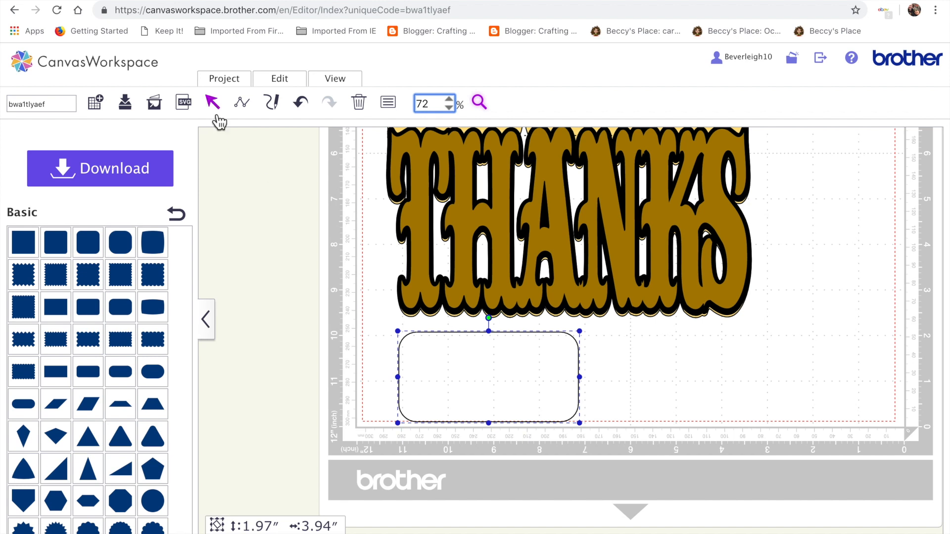
{"action": "left_click_drag", "start_coordinate": [582, 377], "coordinate": [738, 389]}
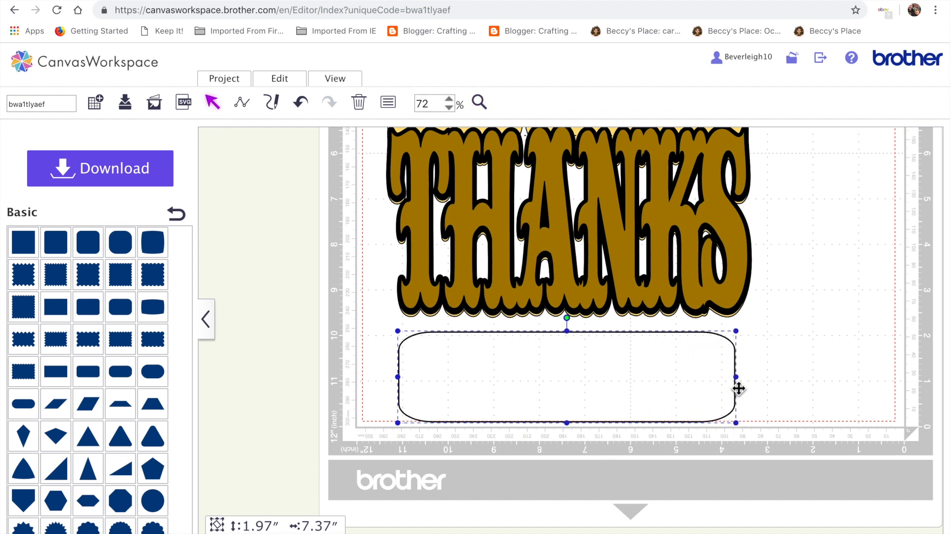
{"action": "left_click_drag", "start_coordinate": [567, 335], "coordinate": [567, 380]}
Narrow the banner to about 6.98 in wide and center it under THANKS, then deselect.
{"action": "left_click_drag", "start_coordinate": [573, 415], "coordinate": [547, 411]}
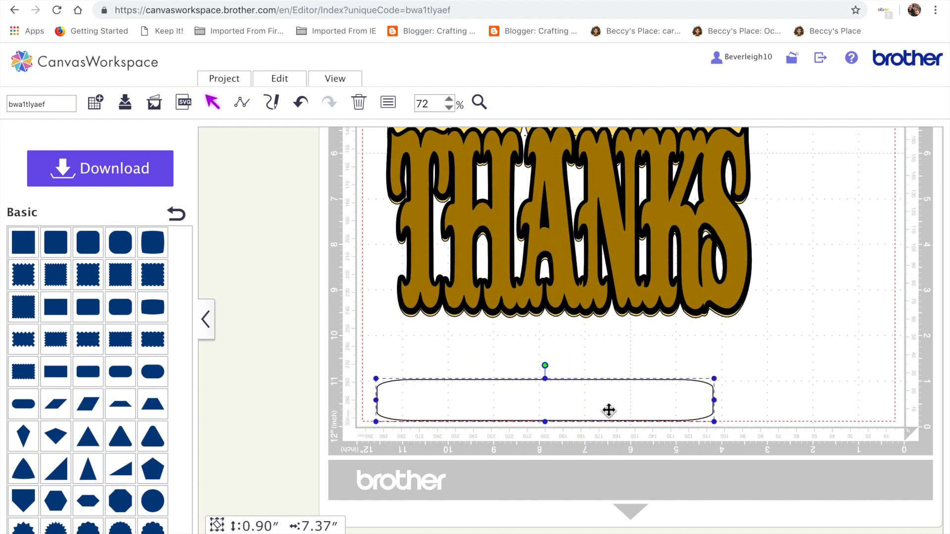
{"action": "left_click_drag", "start_coordinate": [718, 404], "coordinate": [697, 400]}
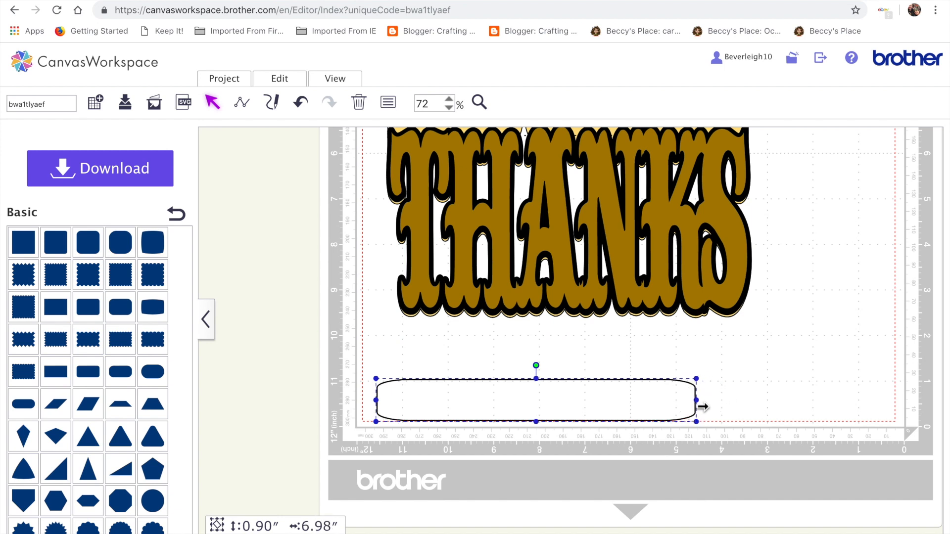
{"action": "left_click_drag", "start_coordinate": [598, 416], "coordinate": [620, 400]}
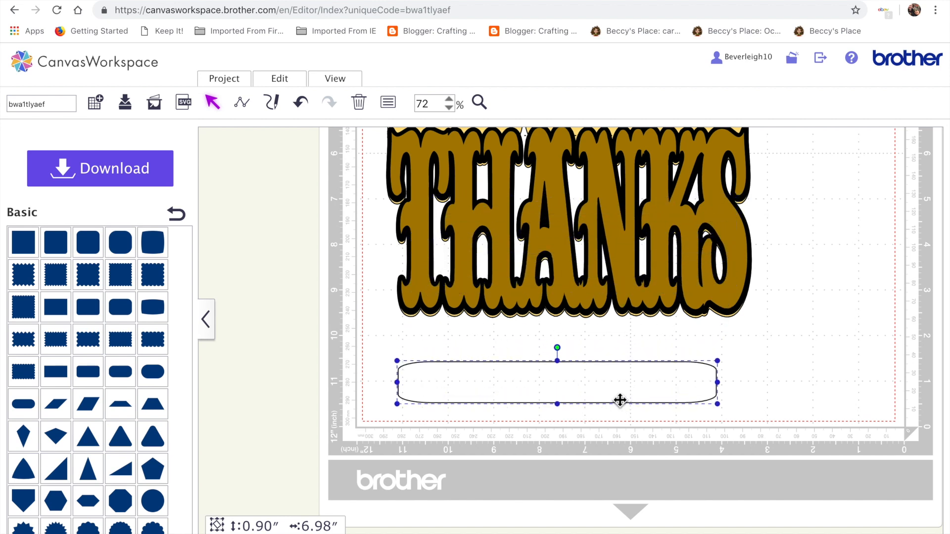
{"action": "left_click", "coordinate": [793, 392]}
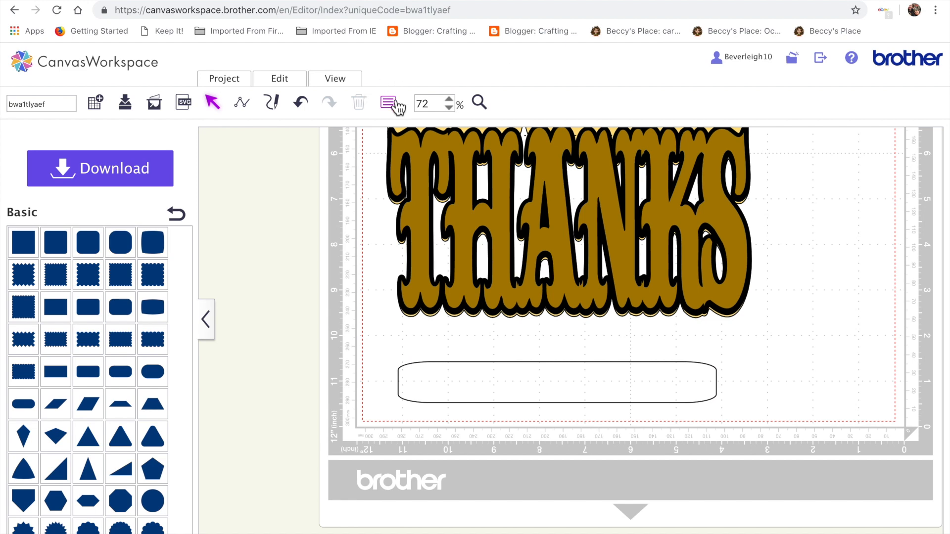
Create an inward offset line of 0.04 inches inside the banner rectangle.
{"action": "left_click", "coordinate": [464, 386]}
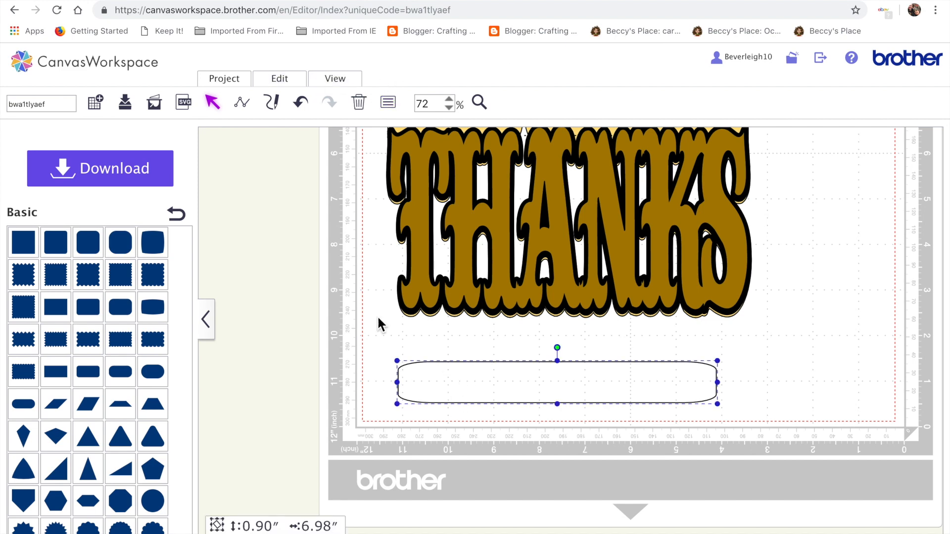
{"action": "left_click", "coordinate": [283, 81]}
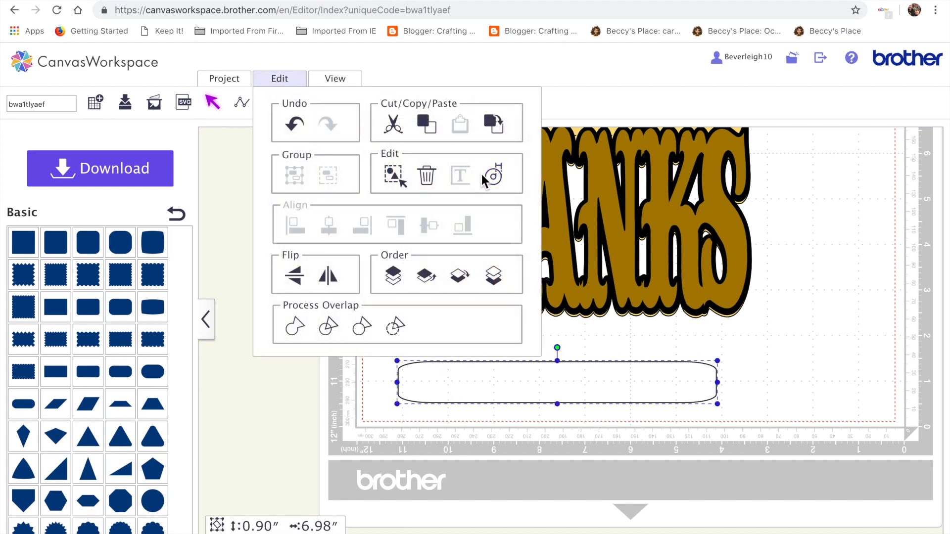
{"action": "left_click", "coordinate": [496, 178]}
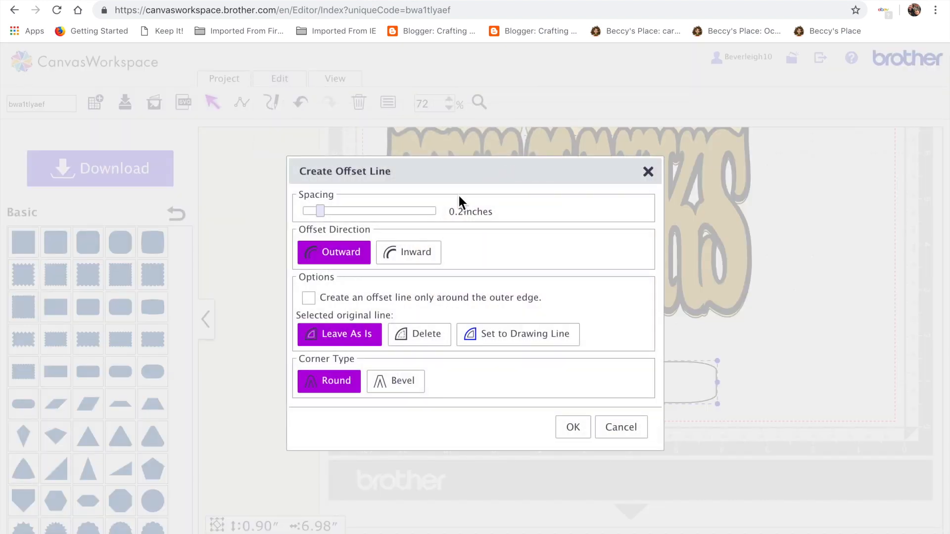
{"action": "left_click", "coordinate": [412, 255]}
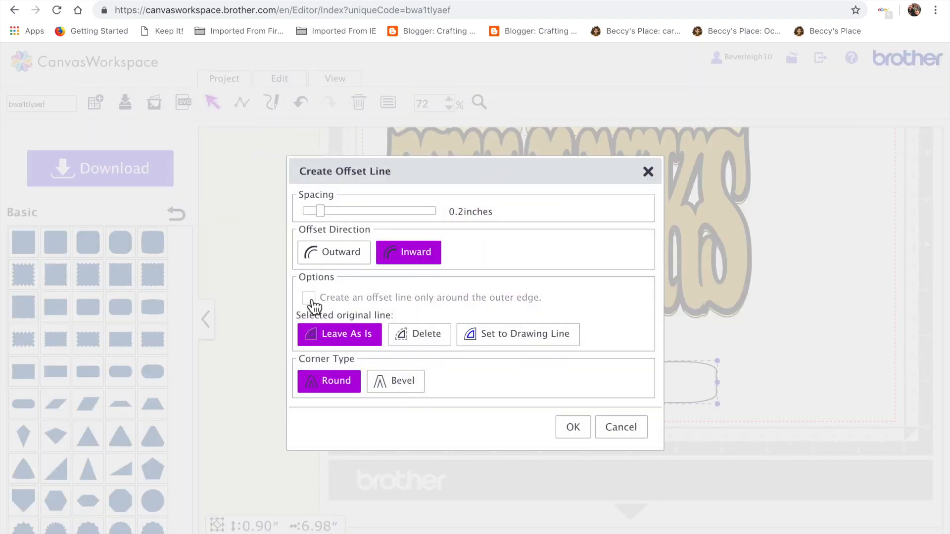
{"action": "left_click_drag", "start_coordinate": [325, 211], "coordinate": [304, 212]}
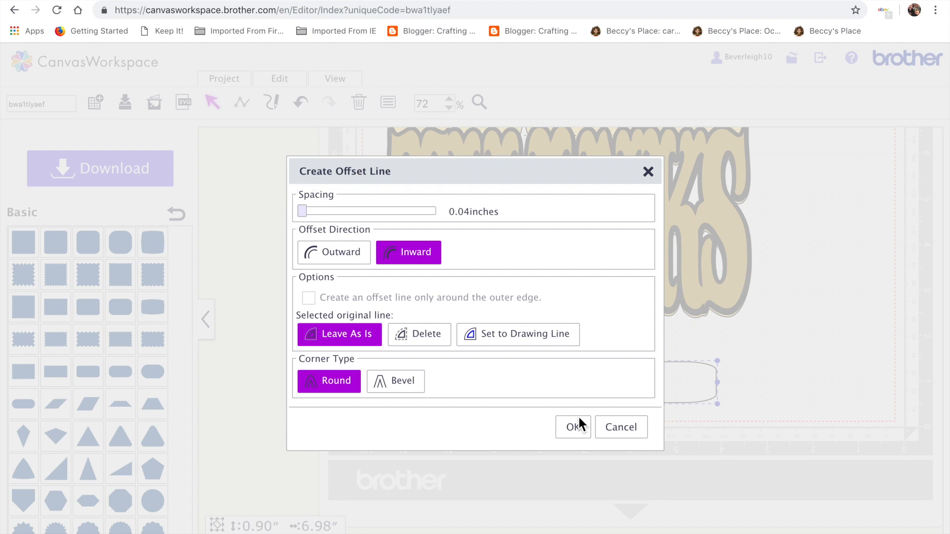
{"action": "left_click", "coordinate": [584, 436]}
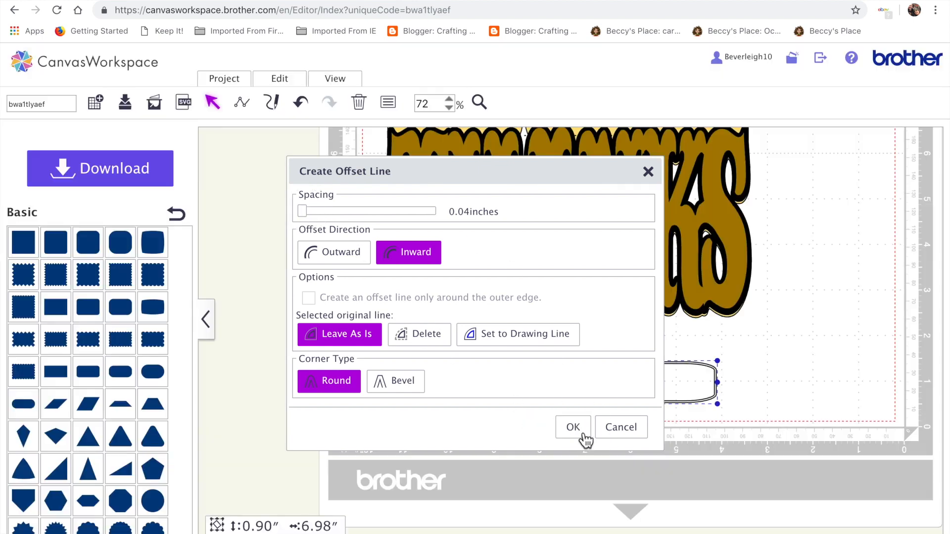
{"action": "left_click", "coordinate": [840, 373]}
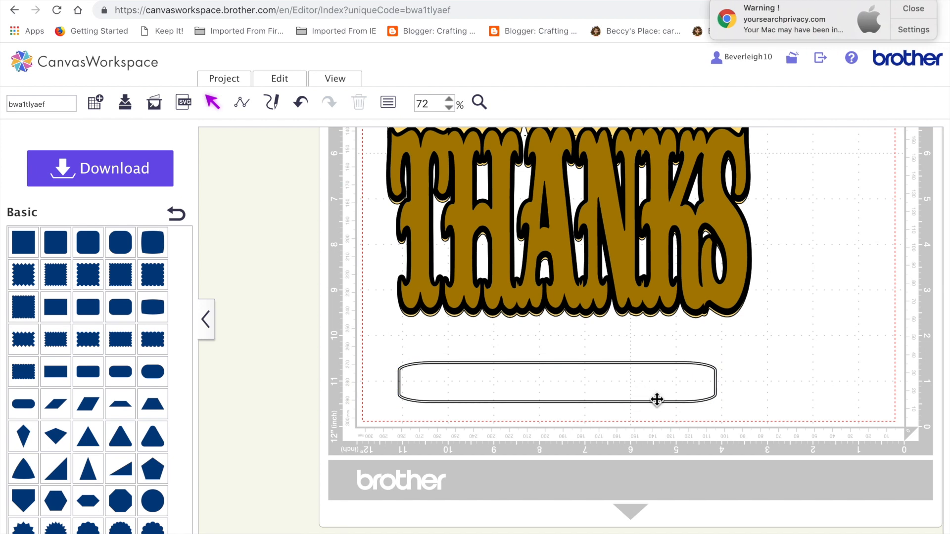
Fill the outer banner rectangle with black.
{"action": "left_click", "coordinate": [720, 400]}
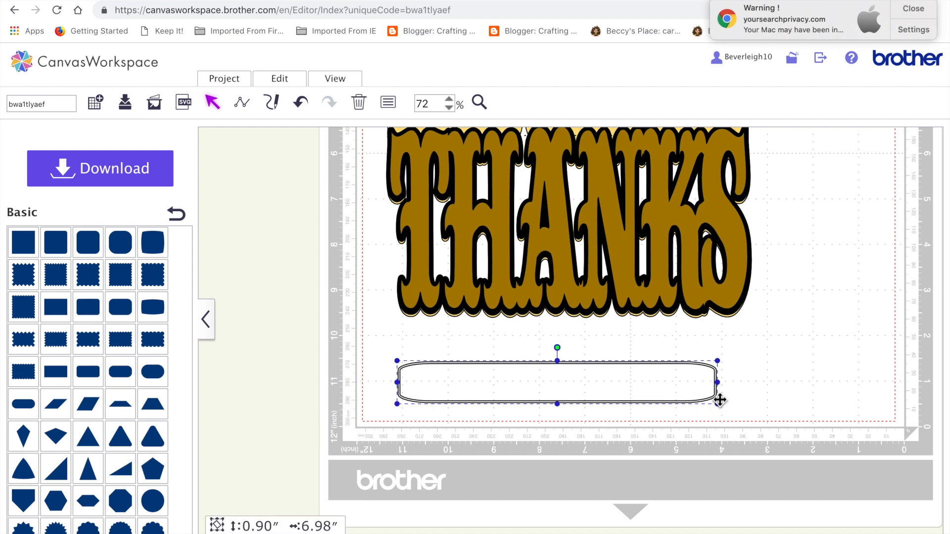
{"action": "left_click", "coordinate": [389, 103]}
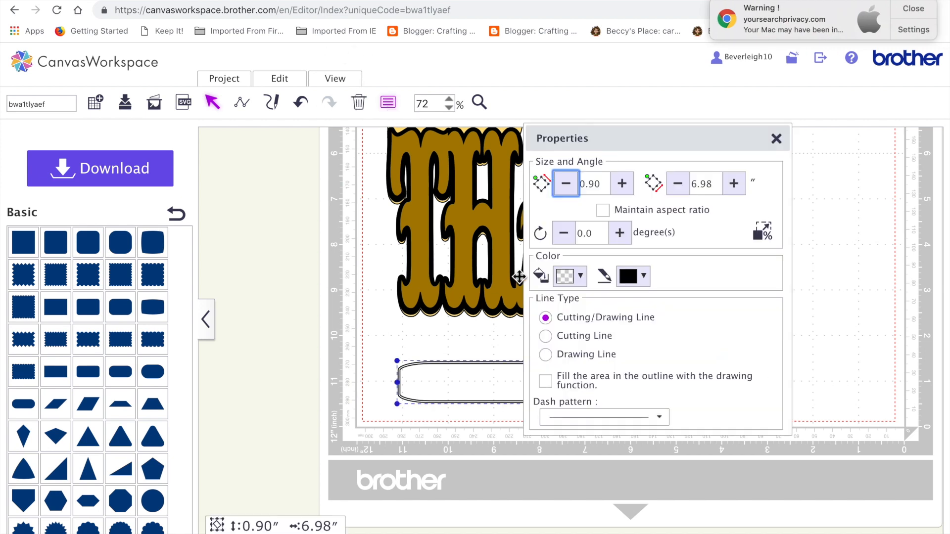
{"action": "left_click", "coordinate": [574, 275]}
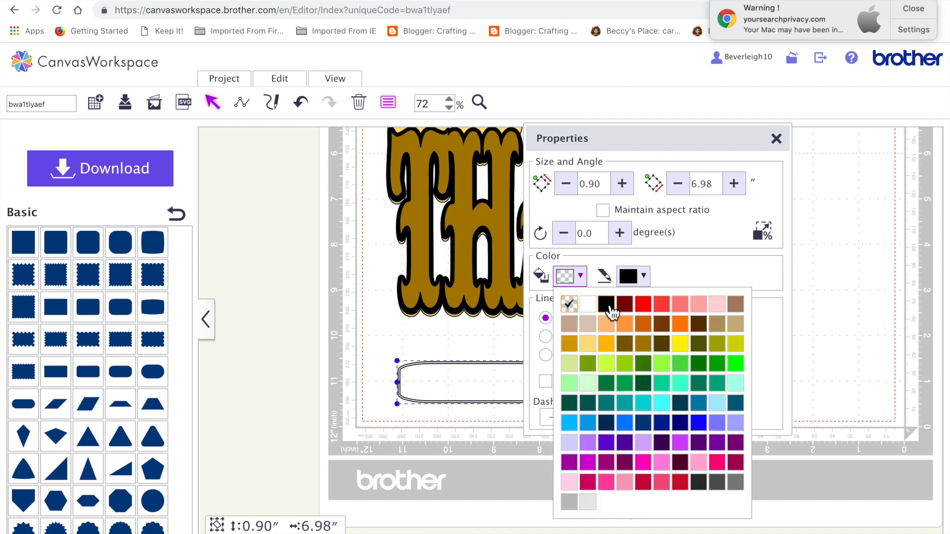
{"action": "left_click", "coordinate": [606, 305]}
Fill the inner offset banner shape with white.
{"action": "left_click", "coordinate": [355, 374]}
{"action": "left_click", "coordinate": [499, 397]}
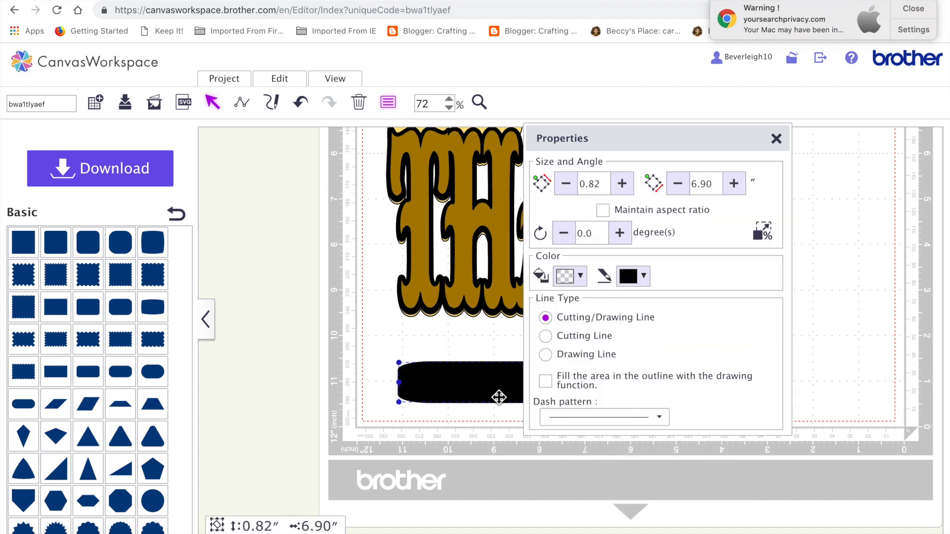
{"action": "left_click", "coordinate": [573, 275]}
{"action": "left_click", "coordinate": [589, 304]}
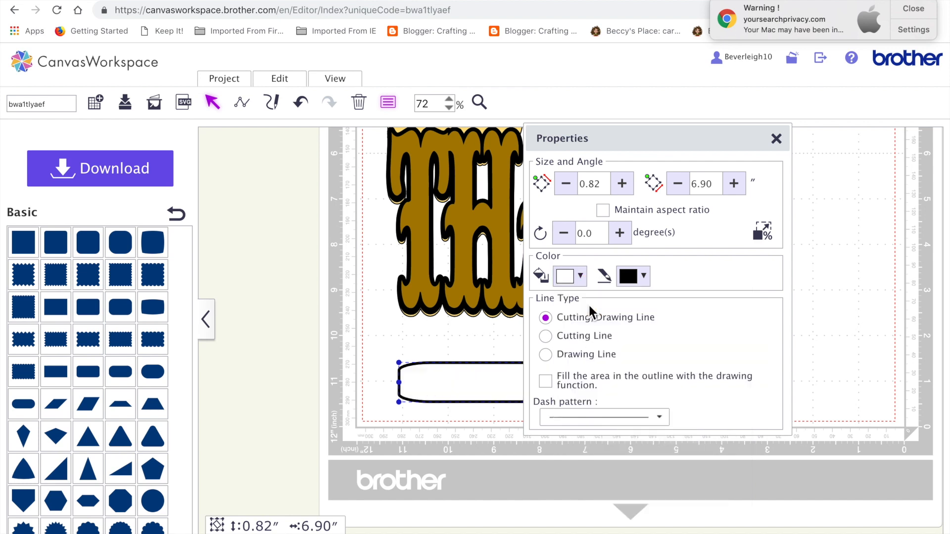
Set the outer black banner rectangle's line type to Cutting Line.
{"action": "left_click", "coordinate": [777, 139]}
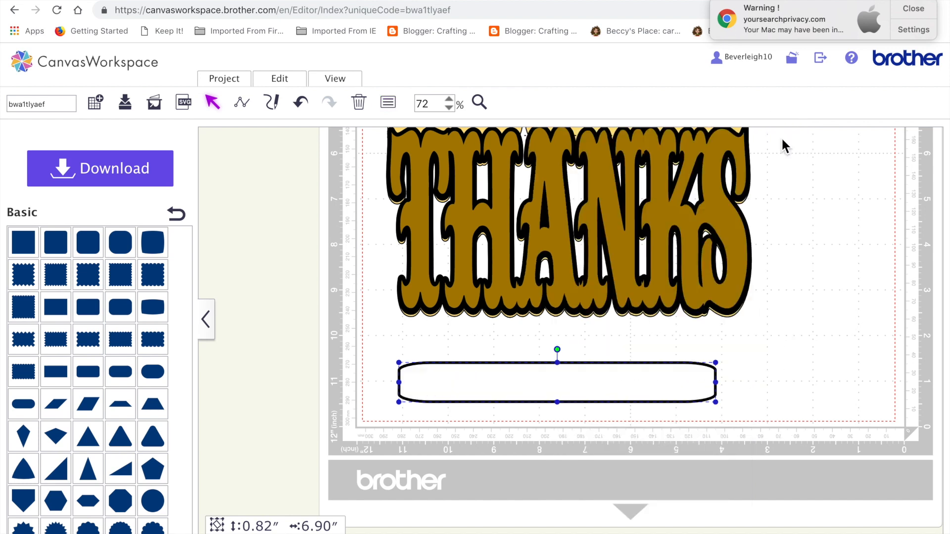
{"action": "left_click", "coordinate": [852, 396]}
{"action": "left_click", "coordinate": [658, 391]}
{"action": "left_click", "coordinate": [419, 367]}
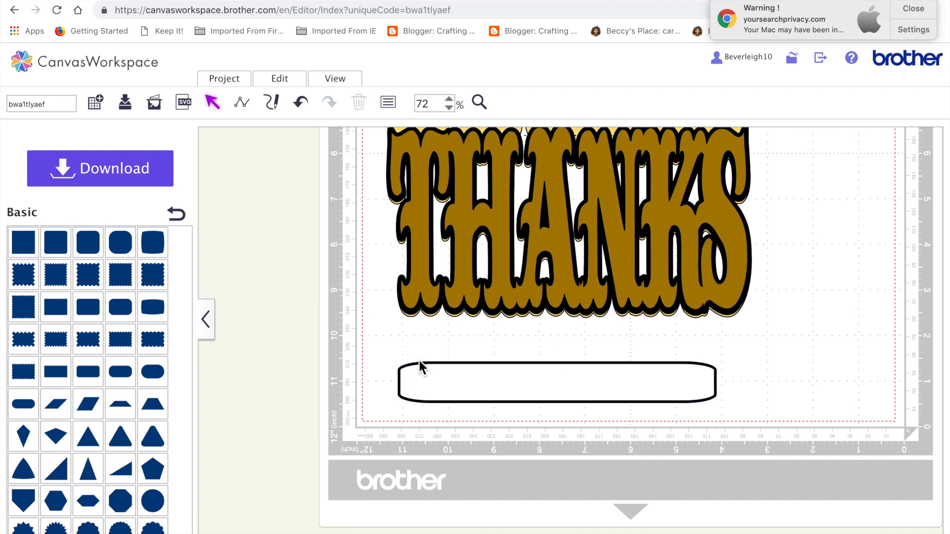
{"action": "left_click", "coordinate": [401, 392]}
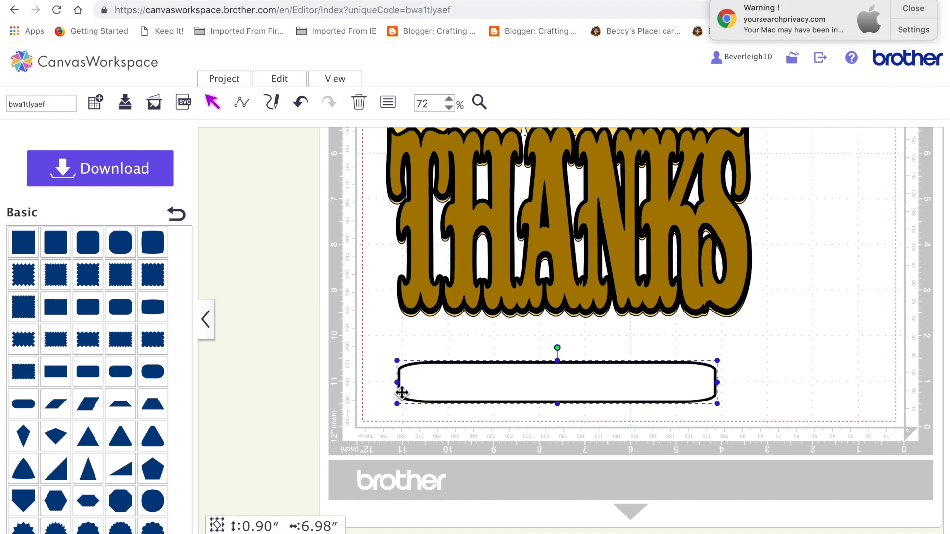
{"action": "left_click", "coordinate": [388, 103]}
{"action": "left_click", "coordinate": [569, 338]}
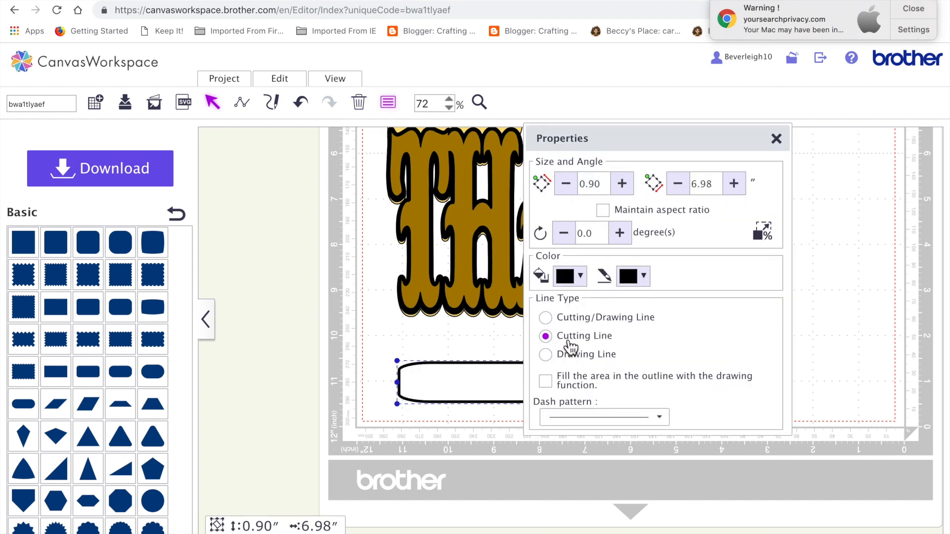
Set the inner white banner shape's line type to Cutting Line.
{"action": "left_click", "coordinate": [361, 356]}
{"action": "left_click", "coordinate": [452, 395]}
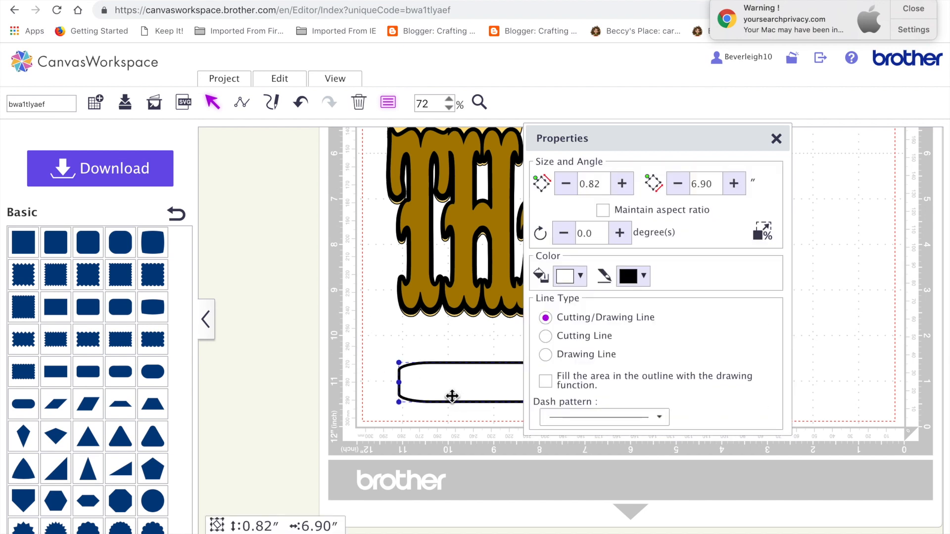
{"action": "left_click", "coordinate": [579, 278]}
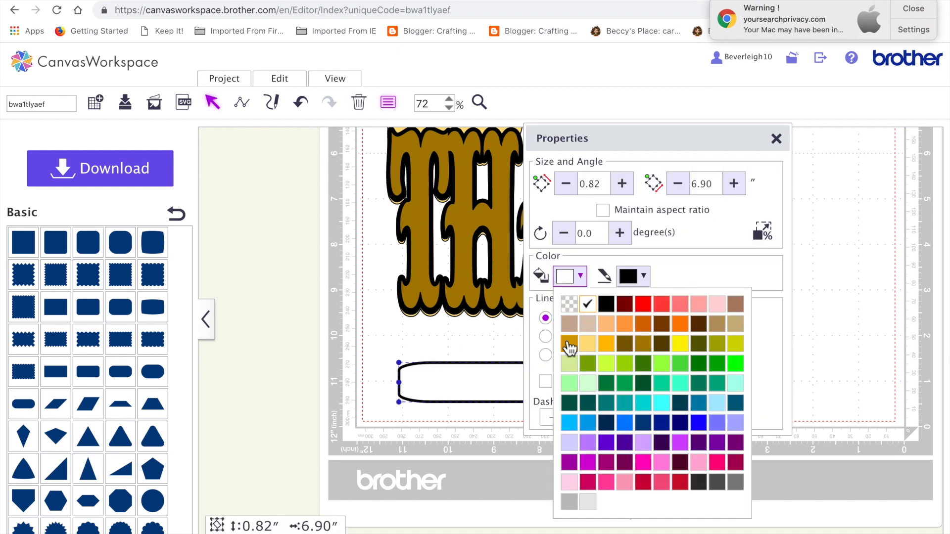
{"action": "left_click", "coordinate": [547, 337]}
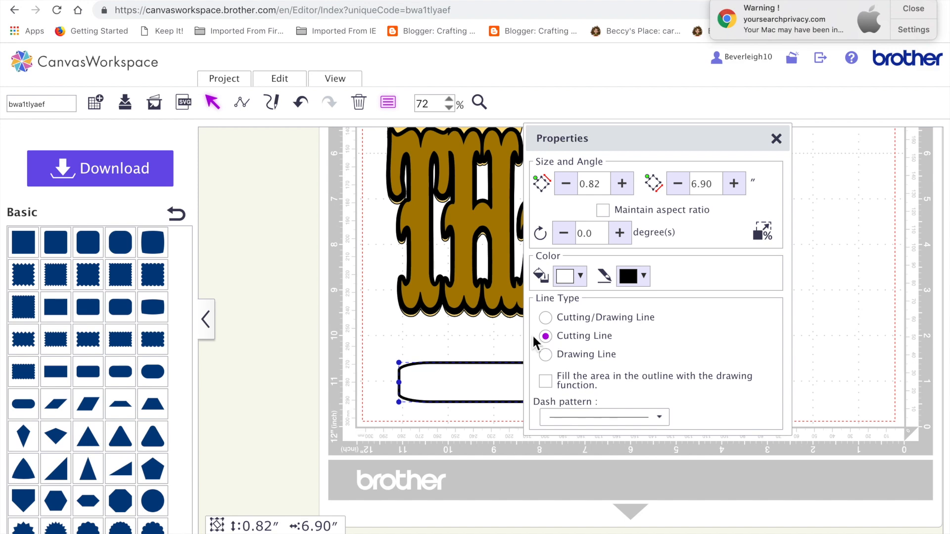
{"action": "left_click", "coordinate": [283, 380]}
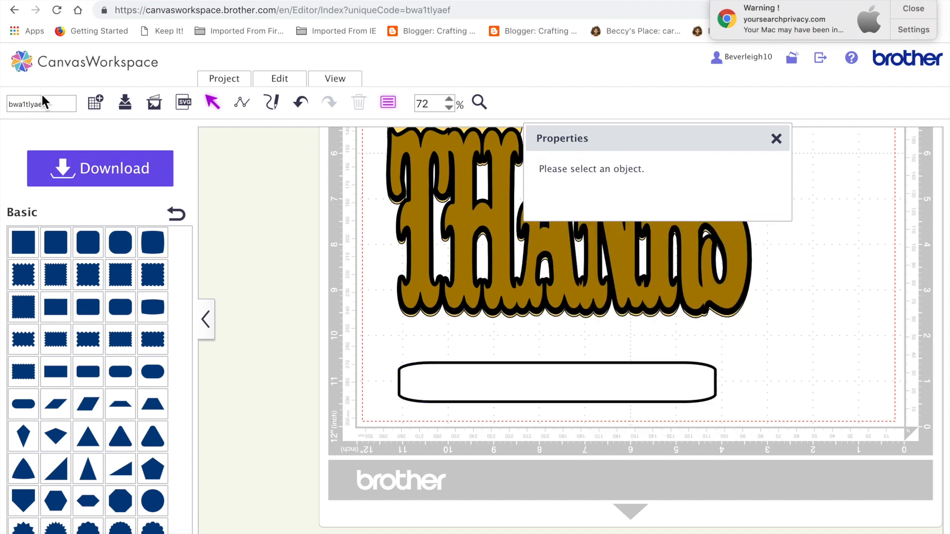
Import the file TTF0001.fcm onto the mat.
{"action": "left_click", "coordinate": [189, 106]}
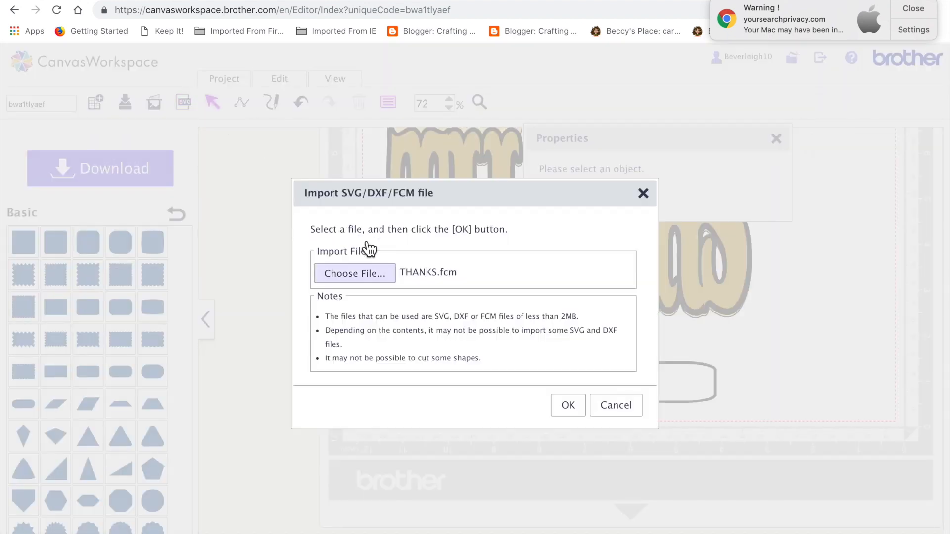
{"action": "left_click", "coordinate": [366, 278]}
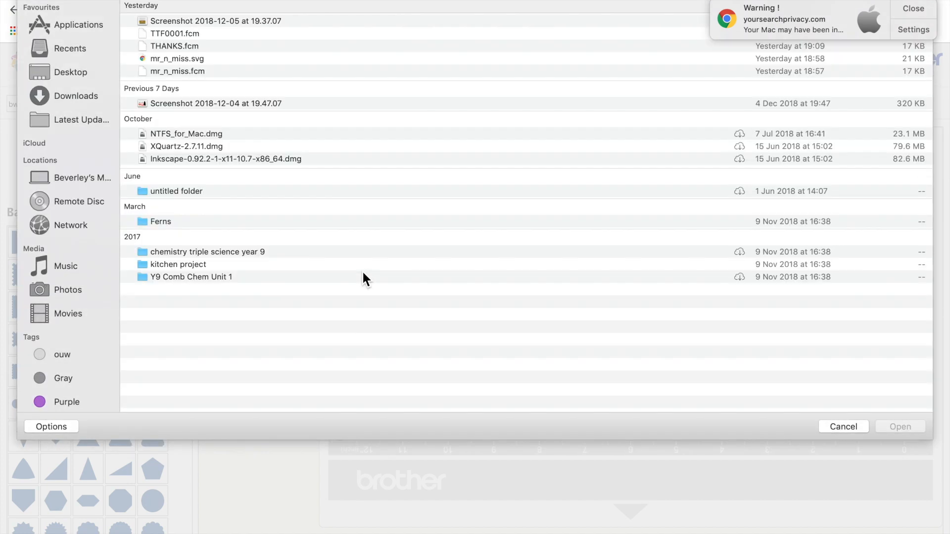
{"action": "double_click", "coordinate": [197, 35]}
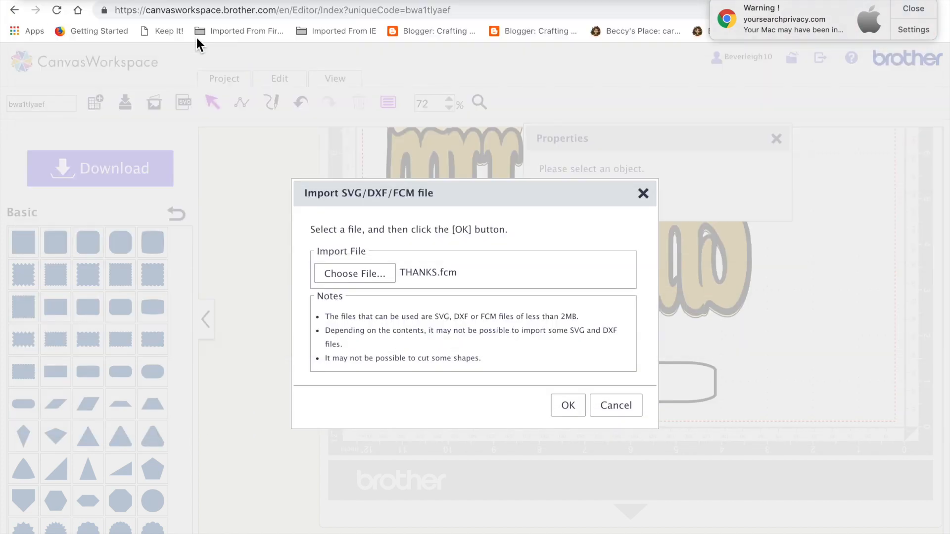
{"action": "left_click", "coordinate": [568, 405]}
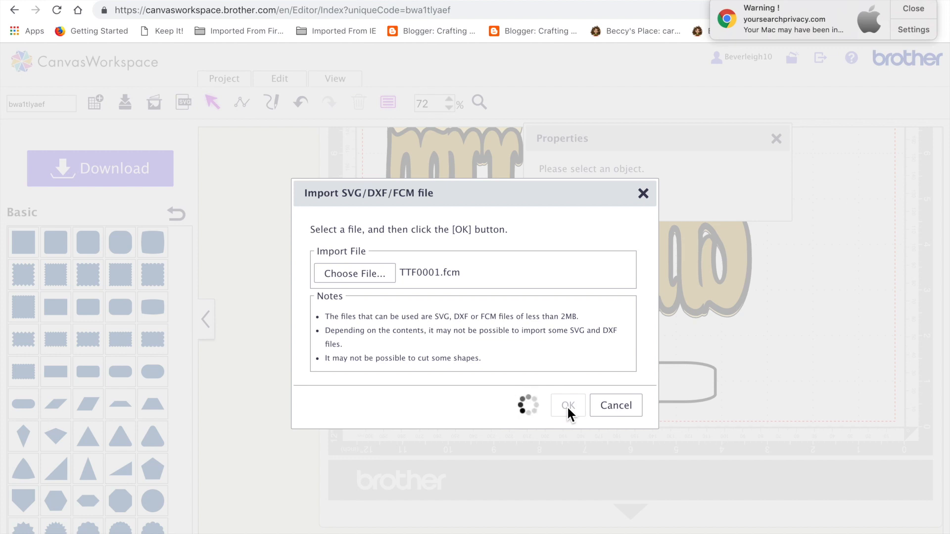
Move the yellow THANKS layer further down the mat, below the imported phrase.
{"action": "left_click", "coordinate": [916, 8]}
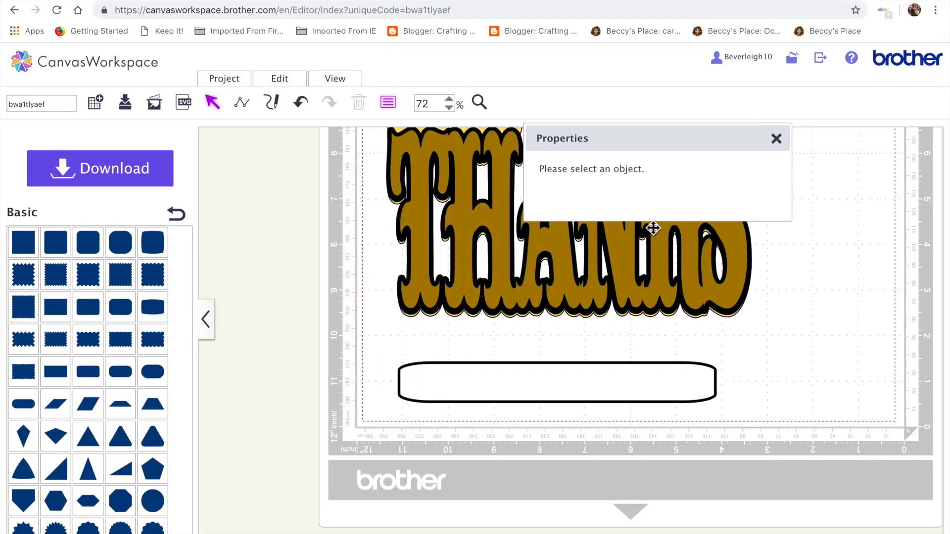
{"action": "left_click", "coordinate": [776, 139]}
{"action": "scroll", "coordinate": [782, 145], "scroll_direction": "up", "scroll_amount": 10}
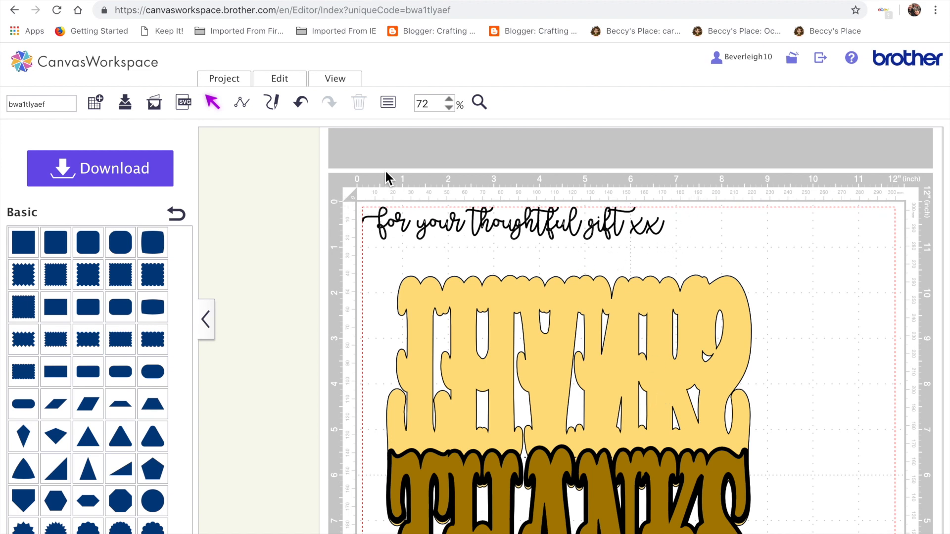
{"action": "left_click_drag", "start_coordinate": [510, 378], "coordinate": [510, 532]}
Group the letters of 'for your thoughtful gift xx' and move the phrase slightly down and right.
{"action": "left_click_drag", "start_coordinate": [334, 204], "coordinate": [691, 294]}
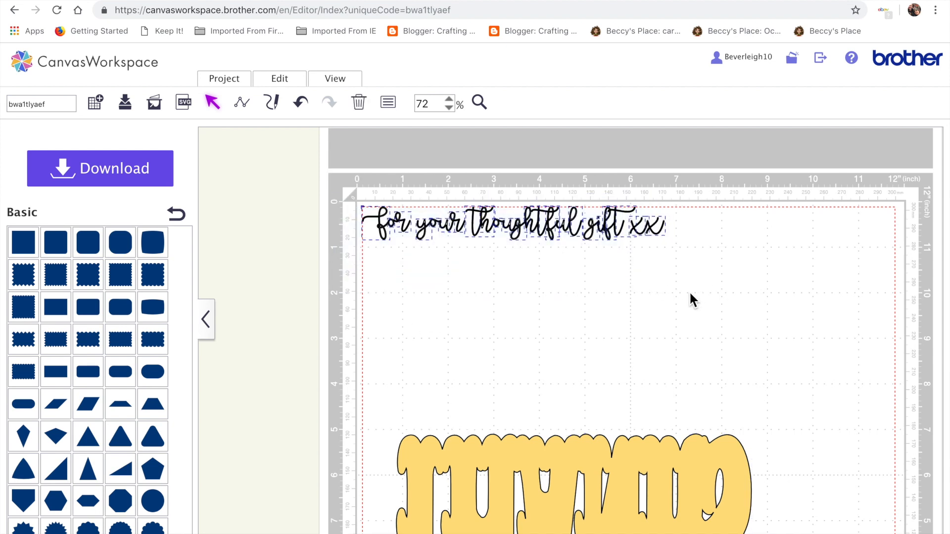
{"action": "left_click", "coordinate": [281, 80]}
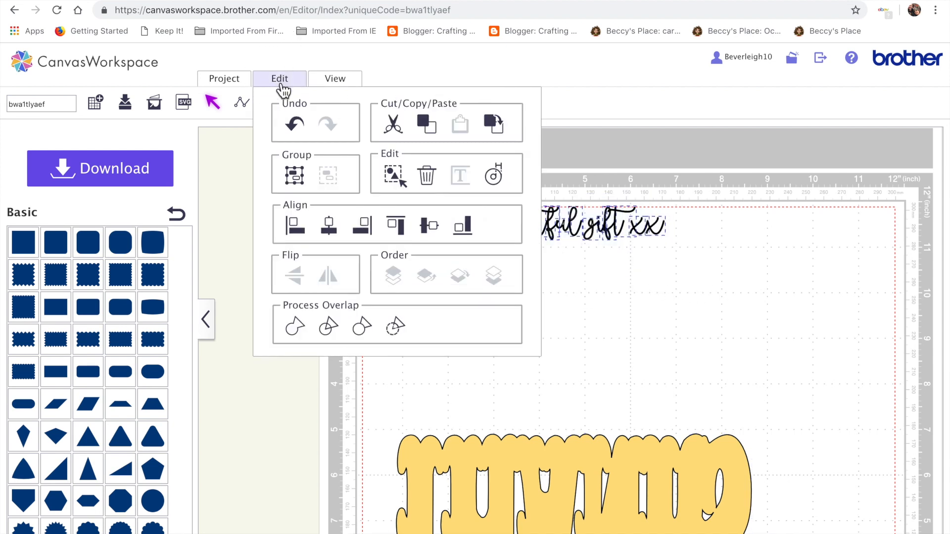
{"action": "left_click", "coordinate": [293, 180]}
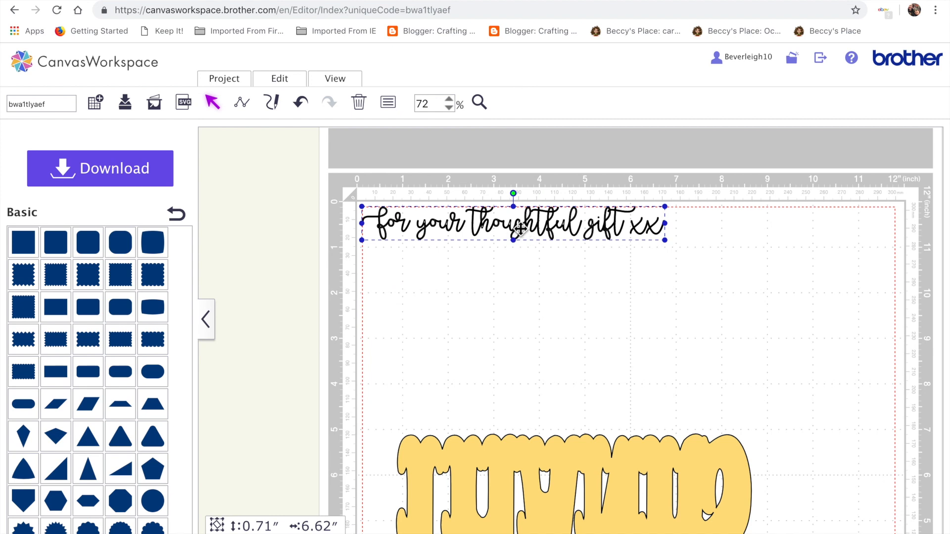
{"action": "left_click_drag", "start_coordinate": [520, 229], "coordinate": [565, 303]}
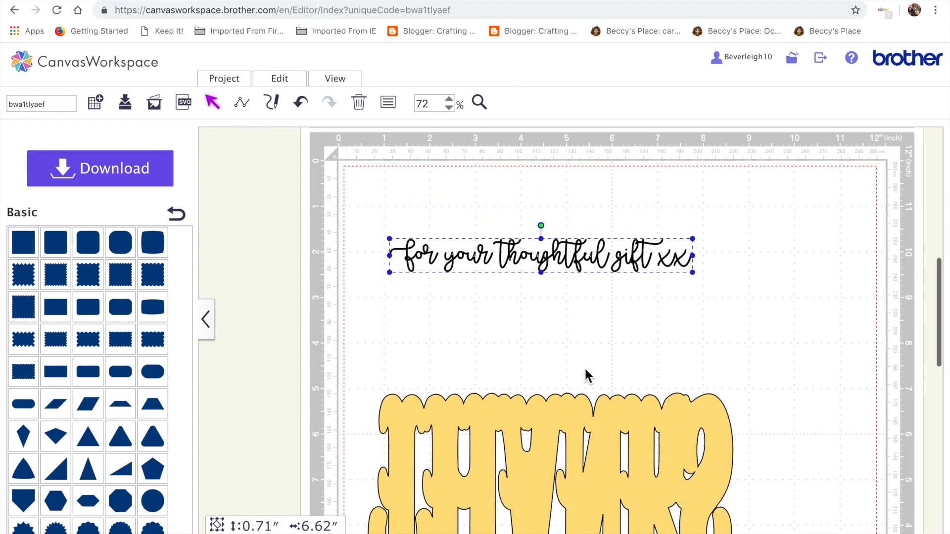
Ungroup the phrase and set the zoom to 100%.
{"action": "left_click", "coordinate": [281, 81]}
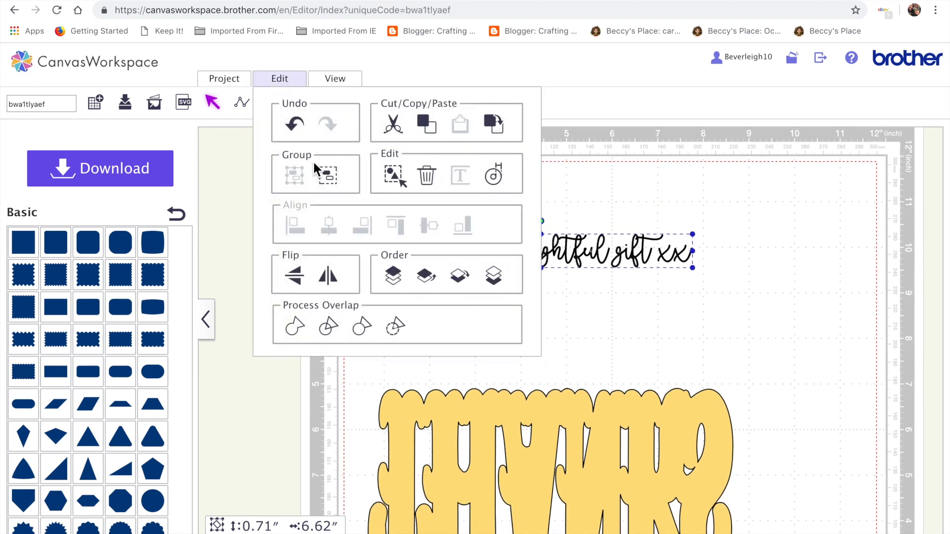
{"action": "left_click", "coordinate": [328, 176]}
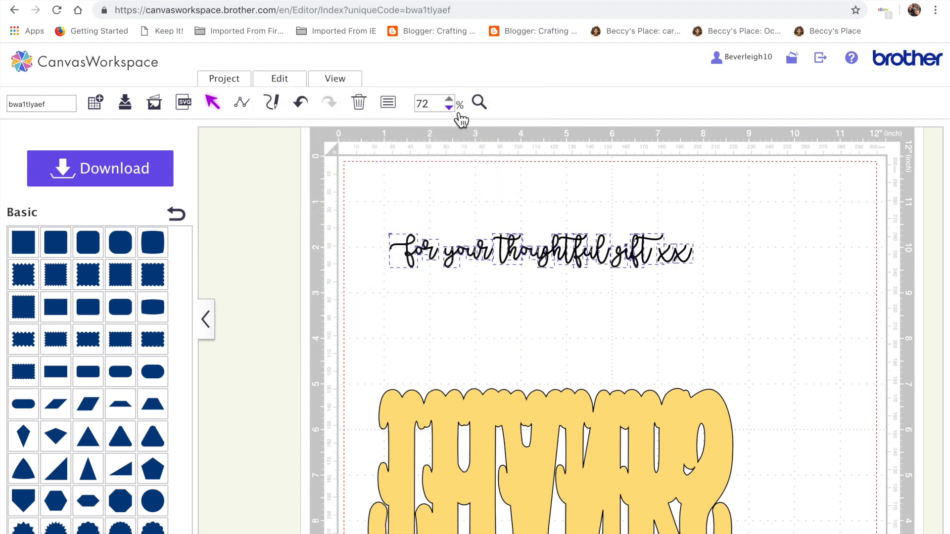
{"action": "left_click", "coordinate": [449, 99]}
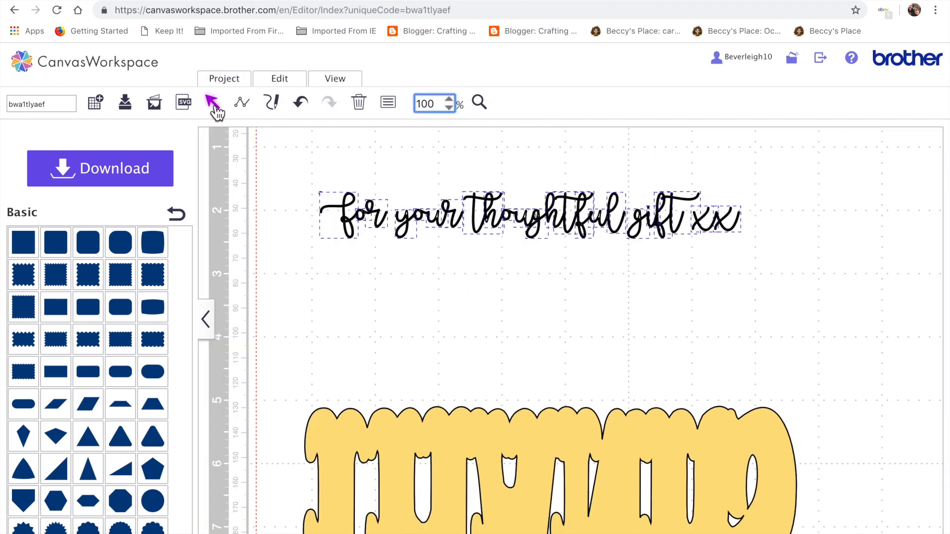
Fill all the letters of the phrase with black.
{"action": "left_click", "coordinate": [393, 294]}
{"action": "left_click", "coordinate": [312, 169]}
{"action": "left_click_drag", "start_coordinate": [310, 160], "coordinate": [808, 299]}
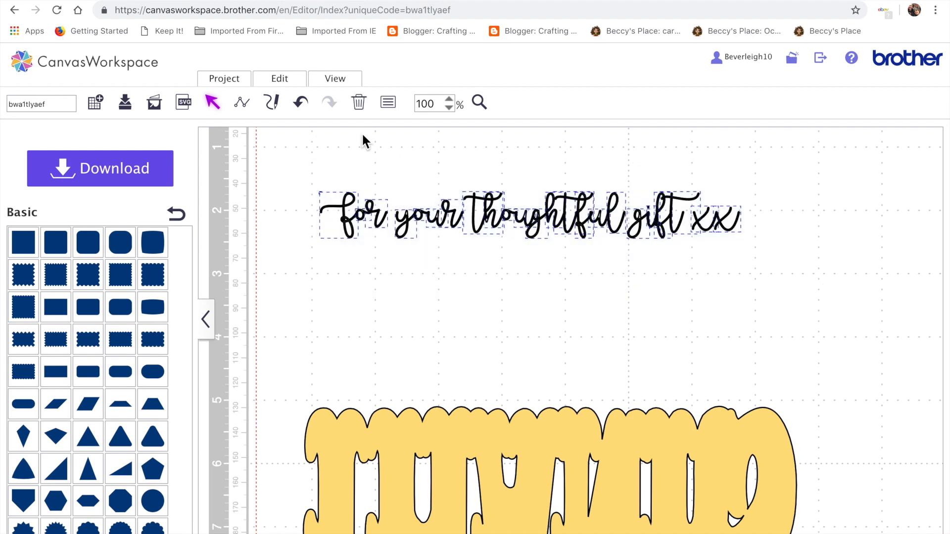
{"action": "left_click", "coordinate": [388, 103]}
{"action": "left_click", "coordinate": [574, 181]}
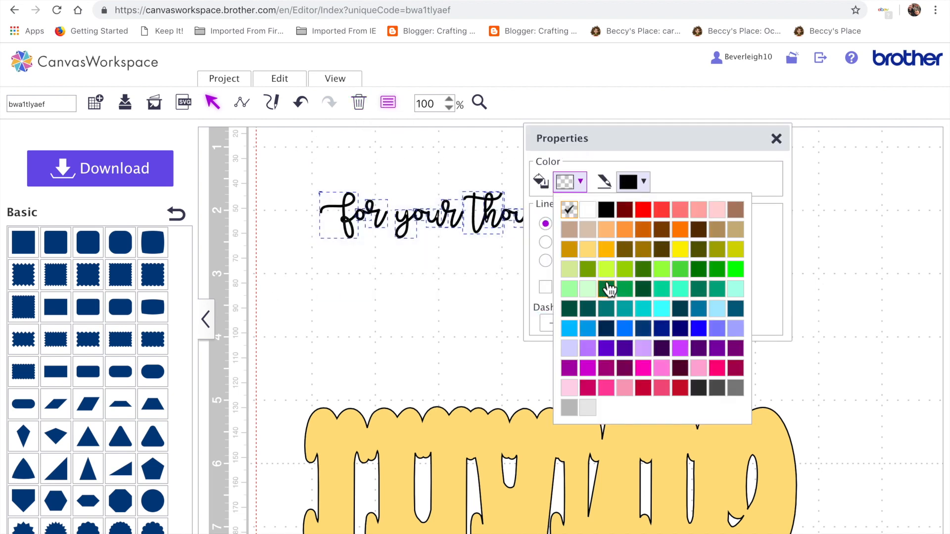
{"action": "left_click", "coordinate": [610, 211]}
{"action": "left_click", "coordinate": [475, 330]}
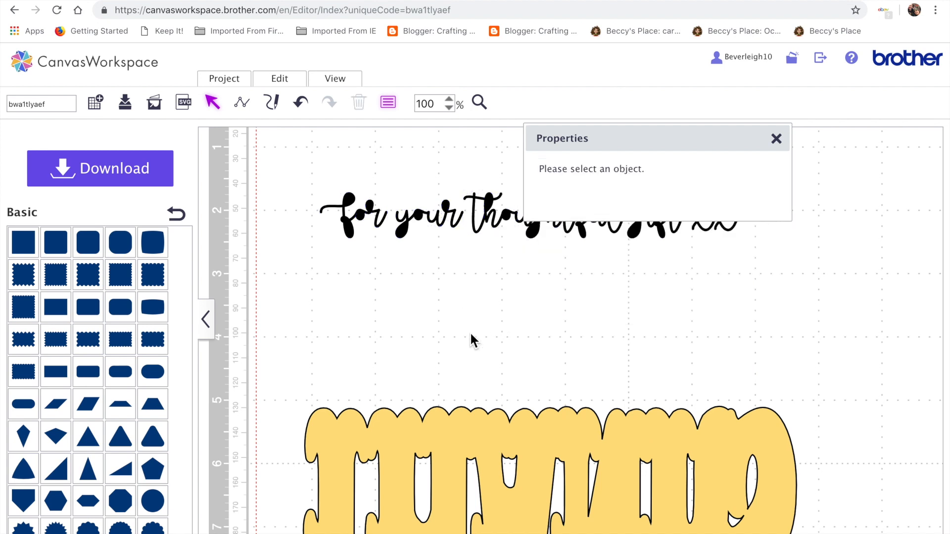
{"action": "left_click", "coordinate": [775, 139]}
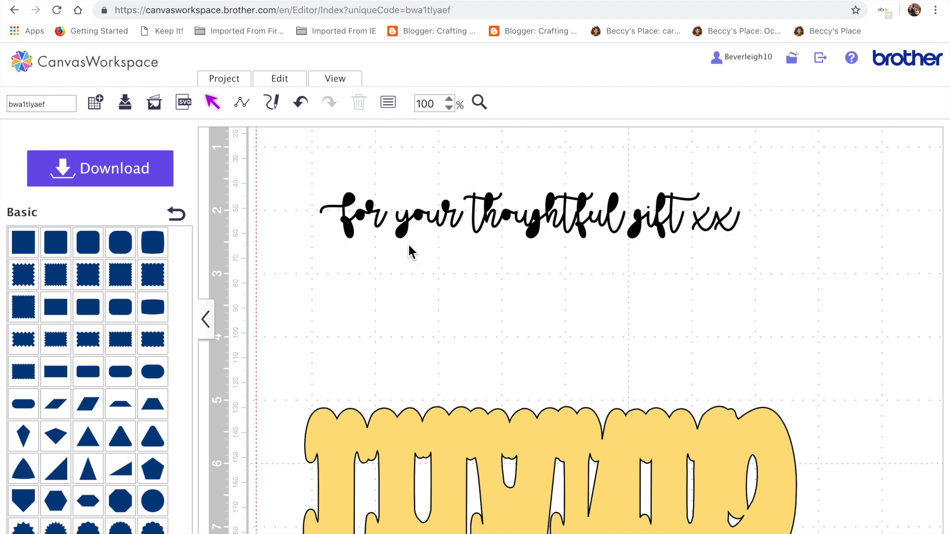
Weld the overlapping parts of the letters f and o in 'for'.
{"action": "left_click", "coordinate": [351, 238]}
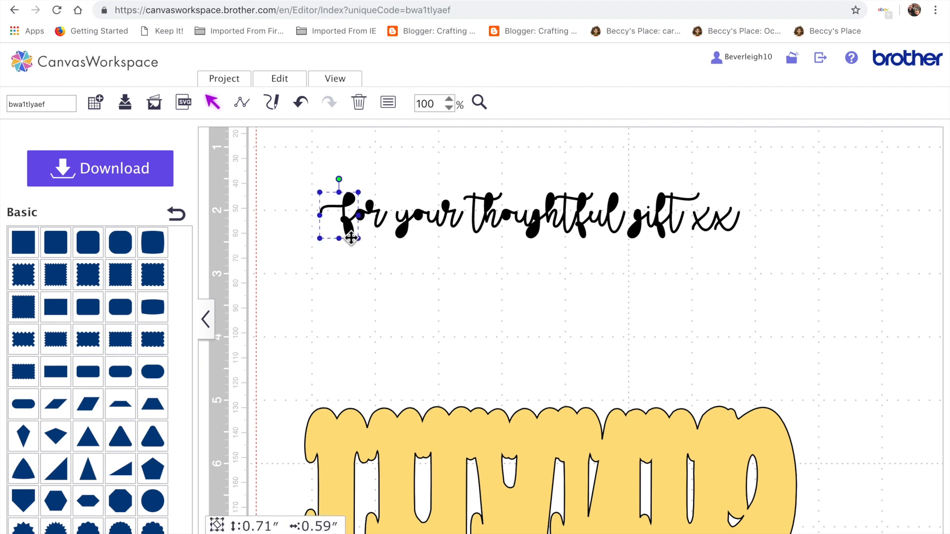
{"action": "left_click", "coordinate": [279, 78]}
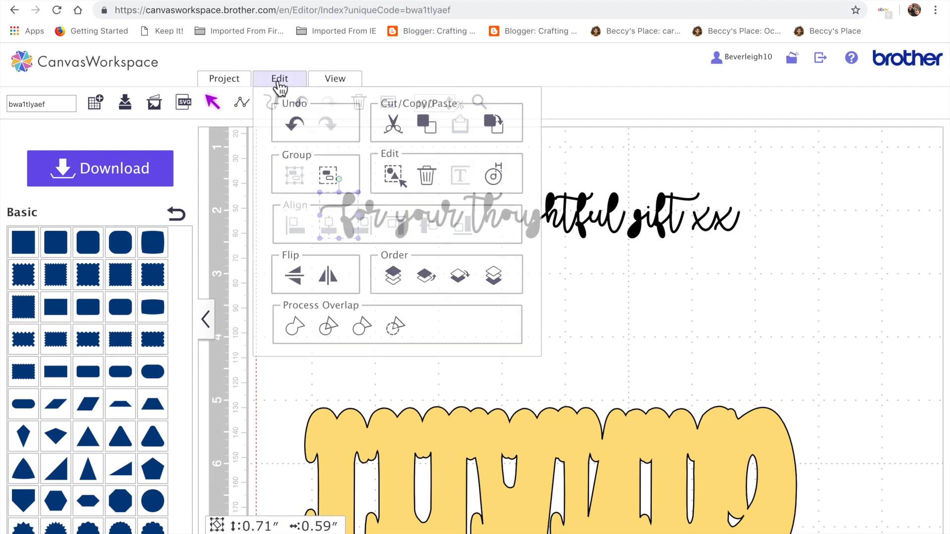
{"action": "left_click", "coordinate": [399, 328]}
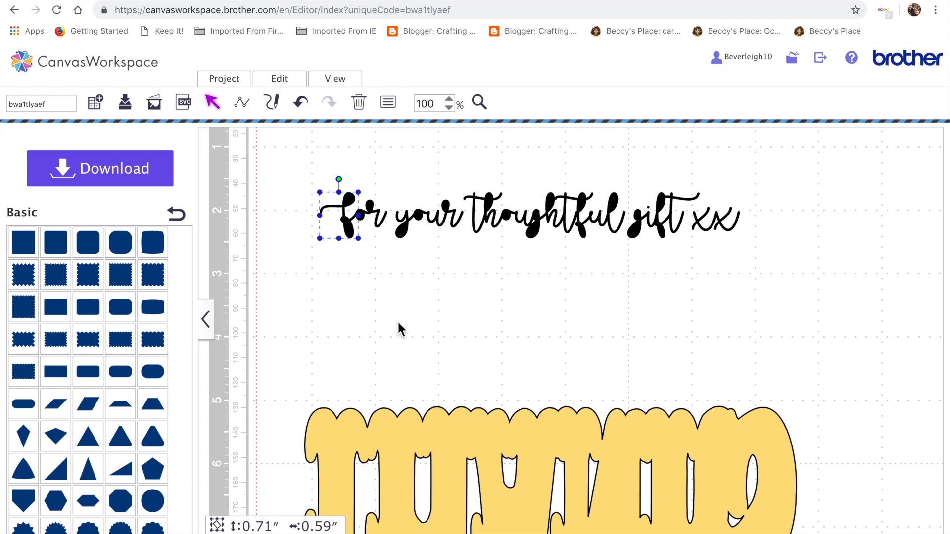
{"action": "left_click", "coordinate": [365, 221]}
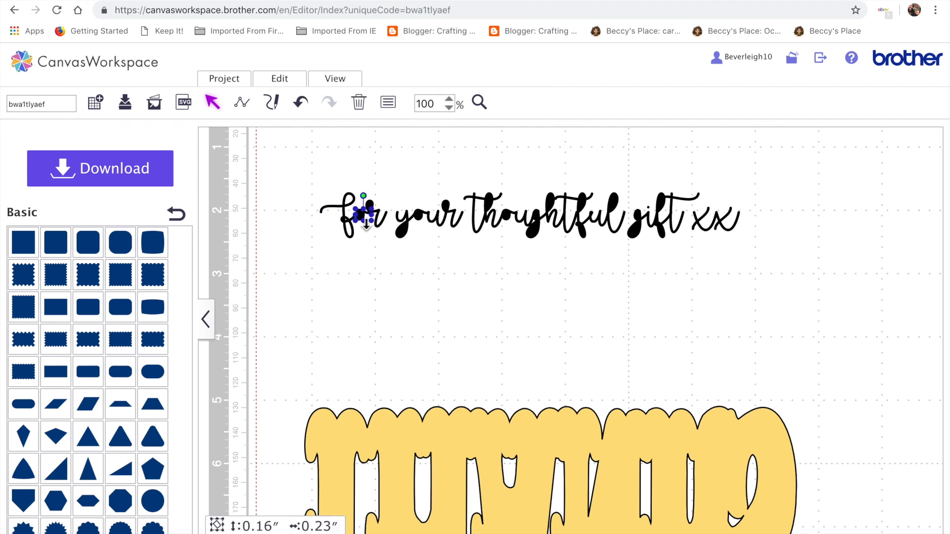
{"action": "left_click", "coordinate": [293, 81]}
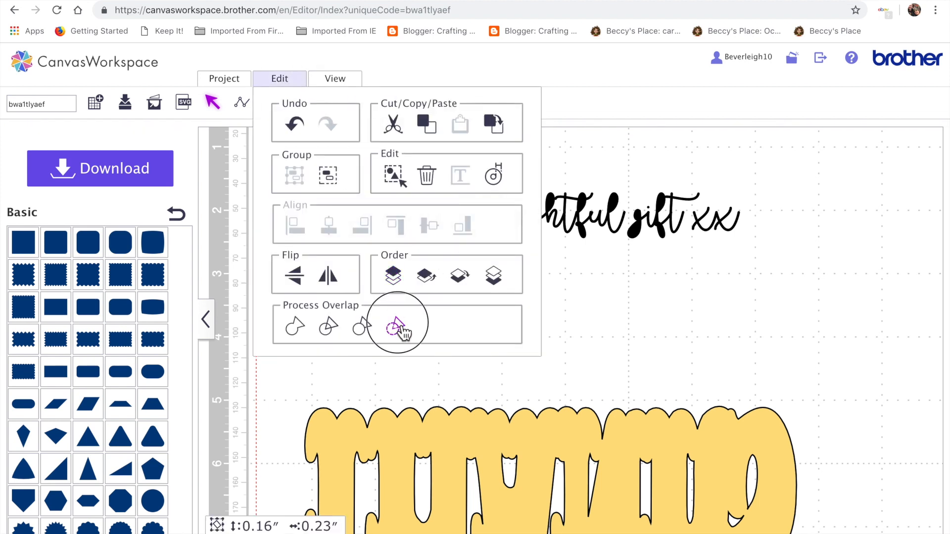
{"action": "left_click", "coordinate": [400, 327]}
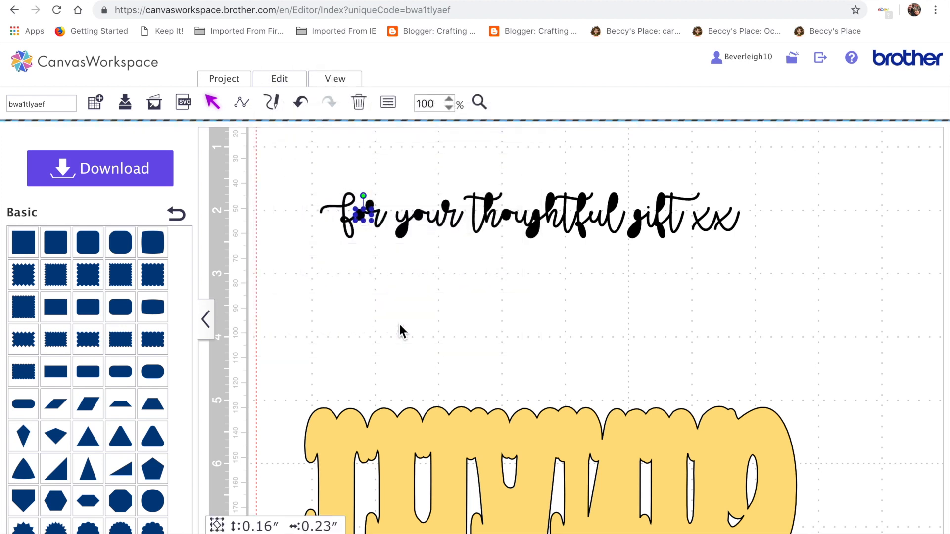
Weld the r of 'for' and the y of 'your'.
{"action": "left_click", "coordinate": [372, 215]}
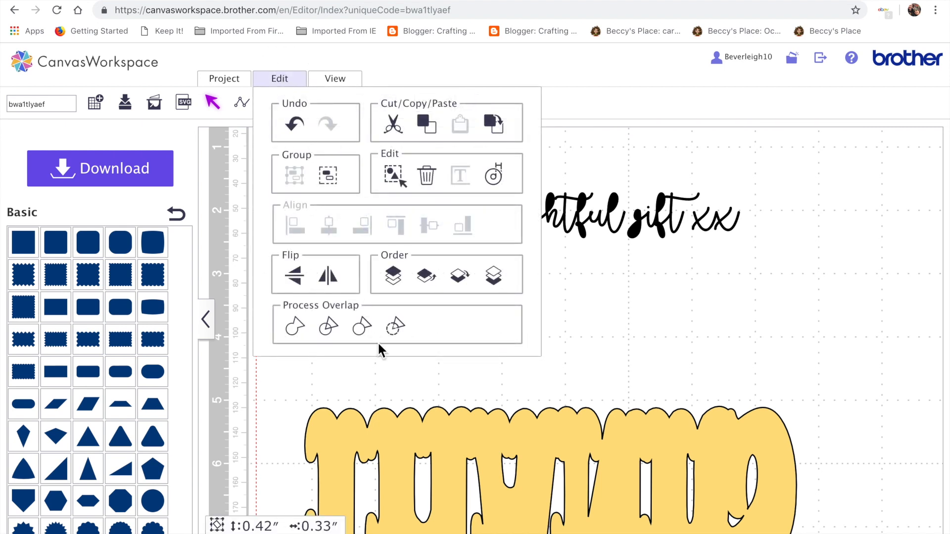
{"action": "left_click", "coordinate": [394, 330]}
{"action": "left_click", "coordinate": [414, 258]}
{"action": "left_click", "coordinate": [407, 235]}
{"action": "left_click", "coordinate": [280, 79]}
{"action": "left_click", "coordinate": [399, 324]}
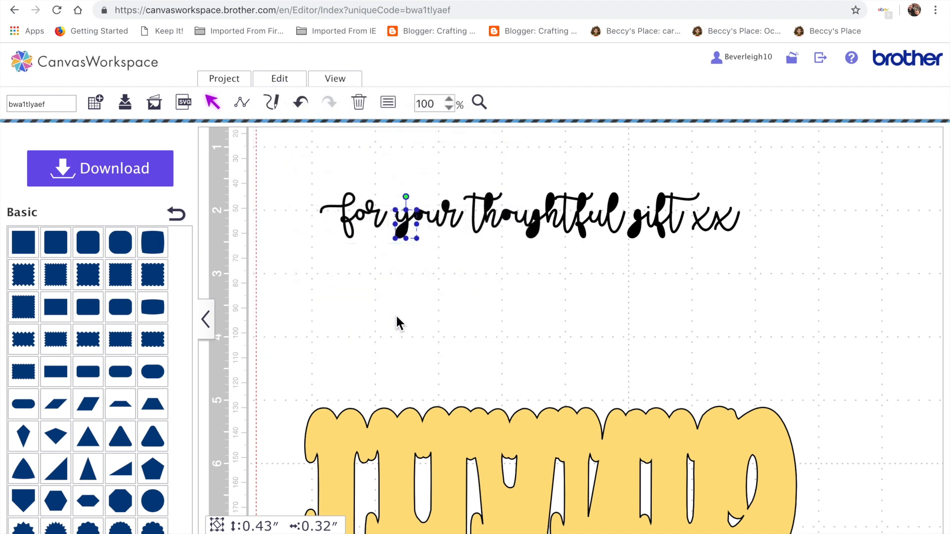
Weld the o of 'your'.
{"action": "left_click", "coordinate": [425, 220]}
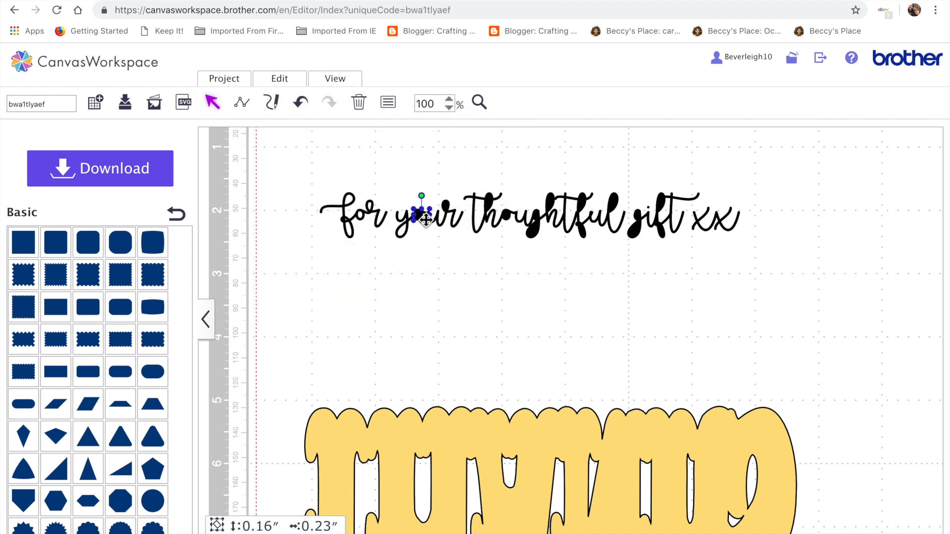
{"action": "left_click", "coordinate": [299, 81]}
{"action": "left_click", "coordinate": [396, 330]}
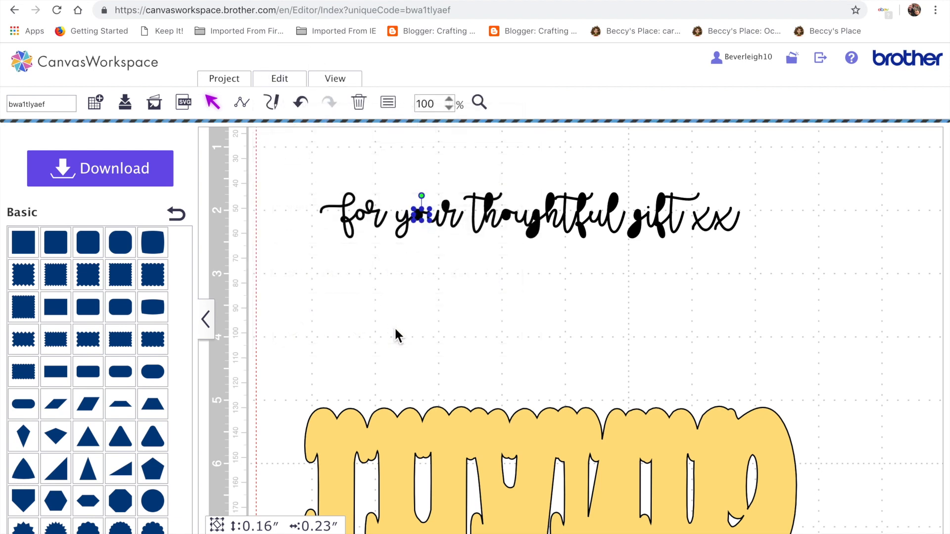
Weld the r of 'your' into a single shape.
{"action": "left_click", "coordinate": [452, 211]}
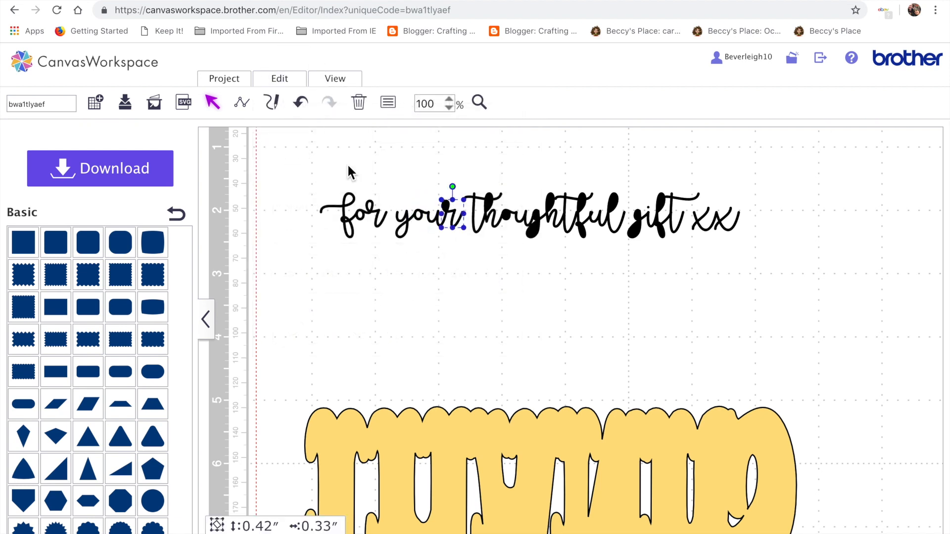
{"action": "left_click", "coordinate": [297, 81]}
{"action": "left_click", "coordinate": [399, 324]}
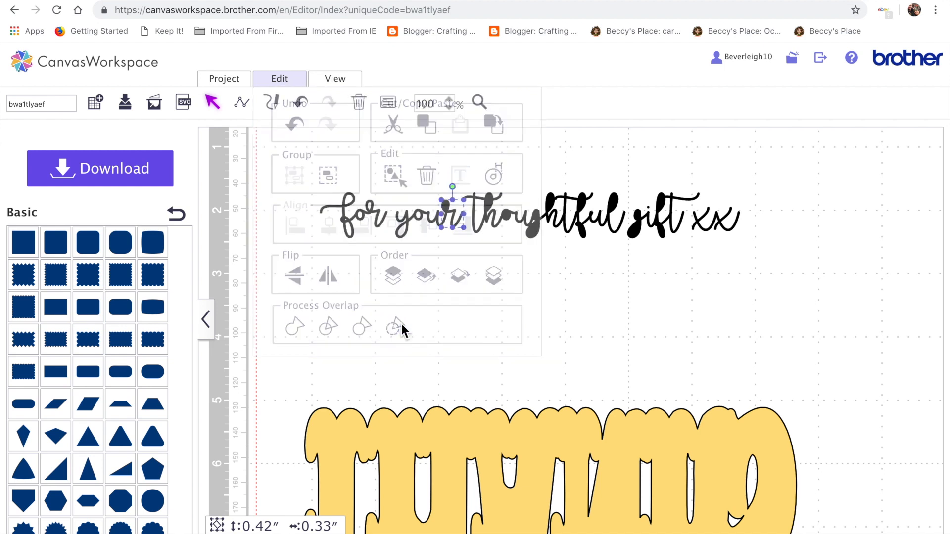
Weld the t-h and the o of 'thoughtful' where their strokes overlap.
{"action": "left_click", "coordinate": [492, 215]}
{"action": "left_click", "coordinate": [291, 82]}
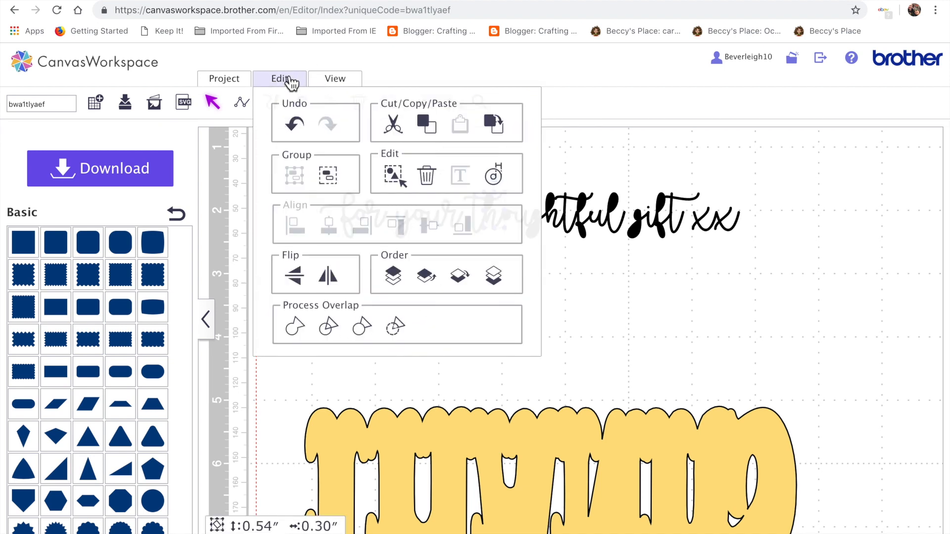
{"action": "left_click", "coordinate": [399, 328]}
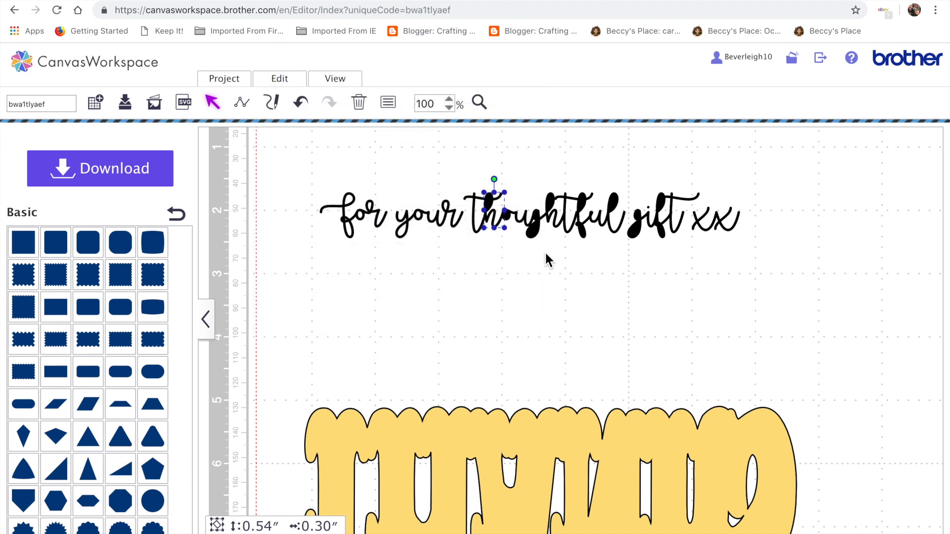
{"action": "left_click", "coordinate": [510, 220]}
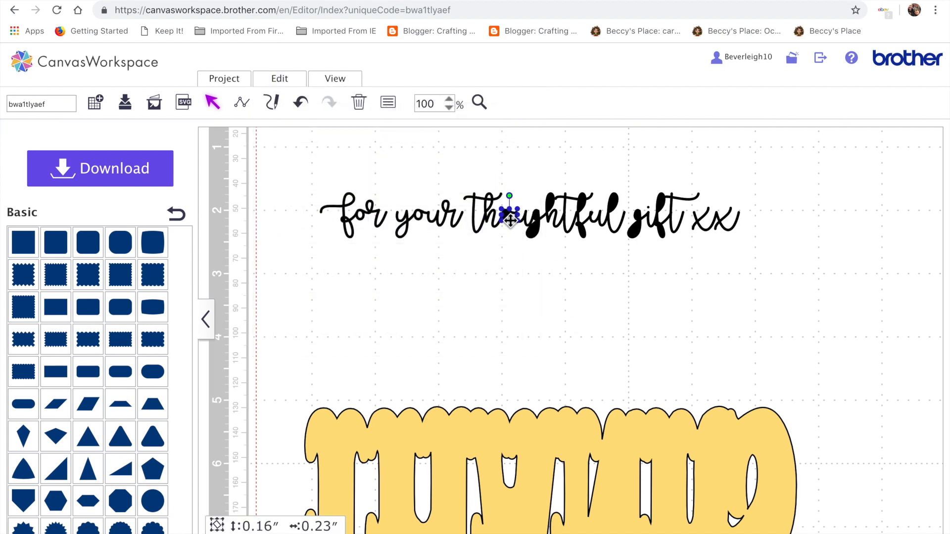
{"action": "left_click", "coordinate": [295, 83]}
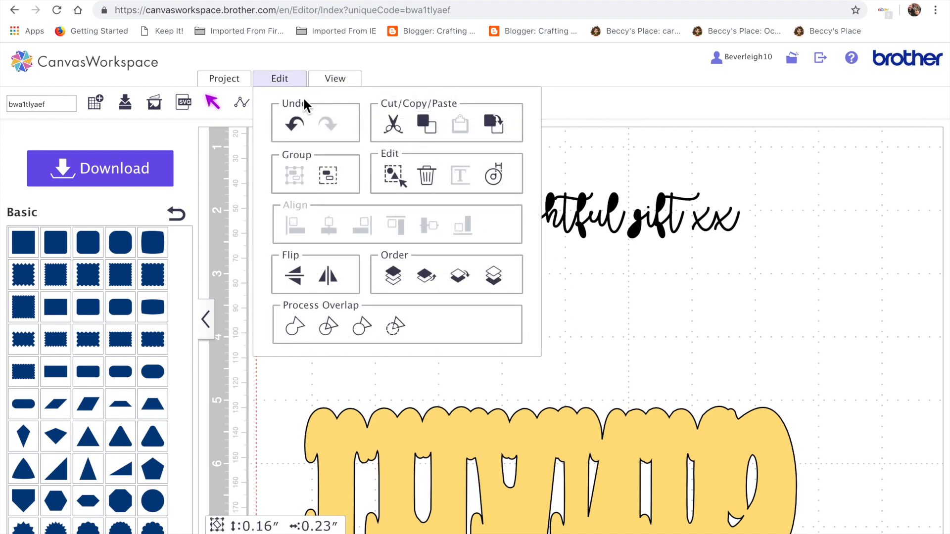
{"action": "left_click", "coordinate": [398, 328]}
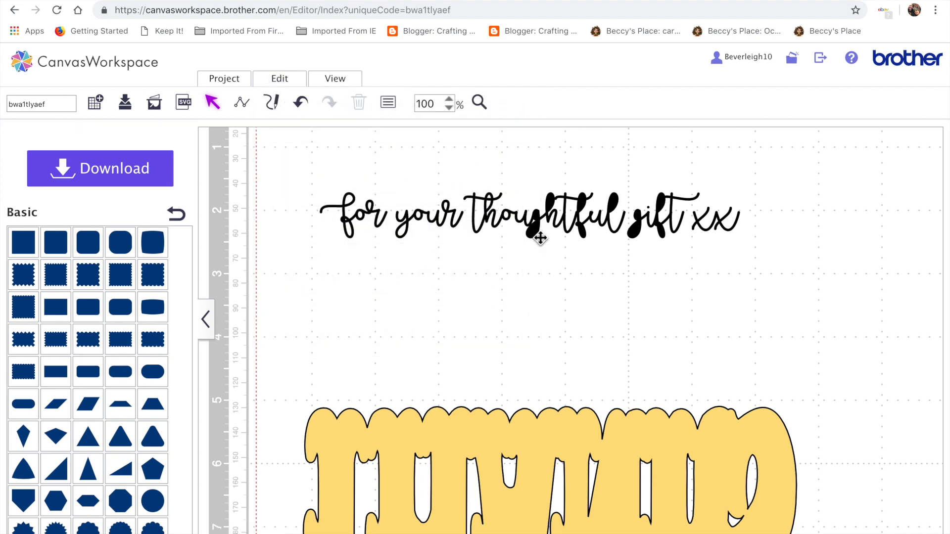
Weld the g and the second h of 'thoughtful' where their strokes overlap.
{"action": "left_click", "coordinate": [540, 238]}
{"action": "left_click", "coordinate": [283, 82]}
{"action": "left_click", "coordinate": [410, 335]}
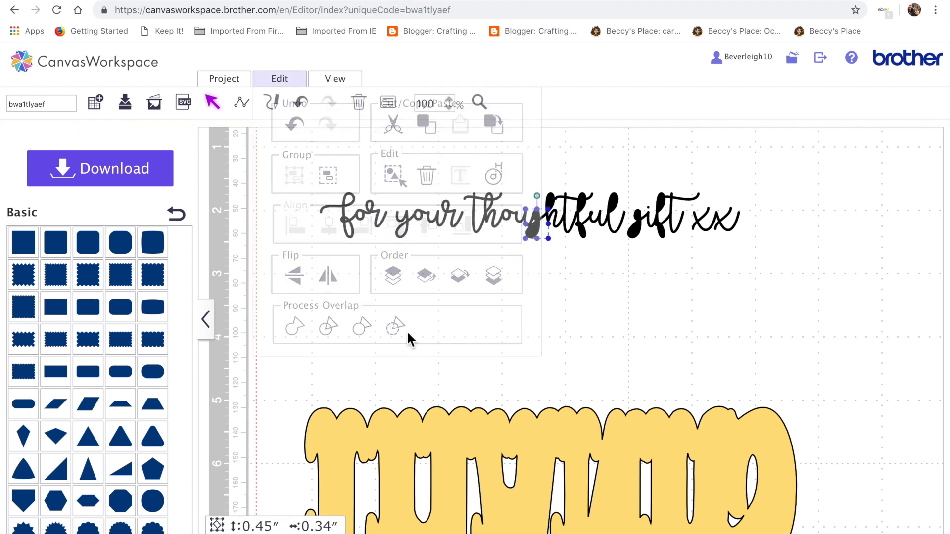
{"action": "left_click", "coordinate": [553, 210]}
{"action": "left_click", "coordinate": [278, 82]}
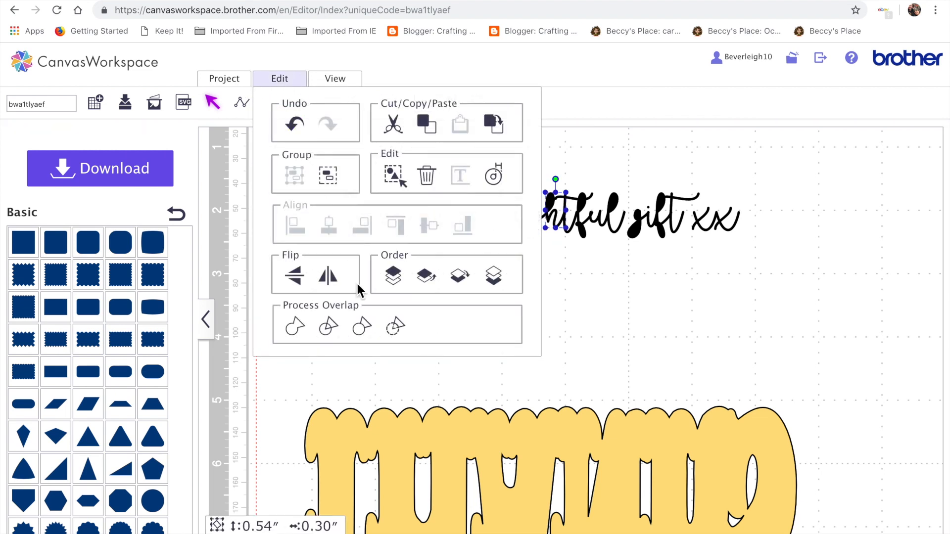
{"action": "left_click", "coordinate": [397, 331]}
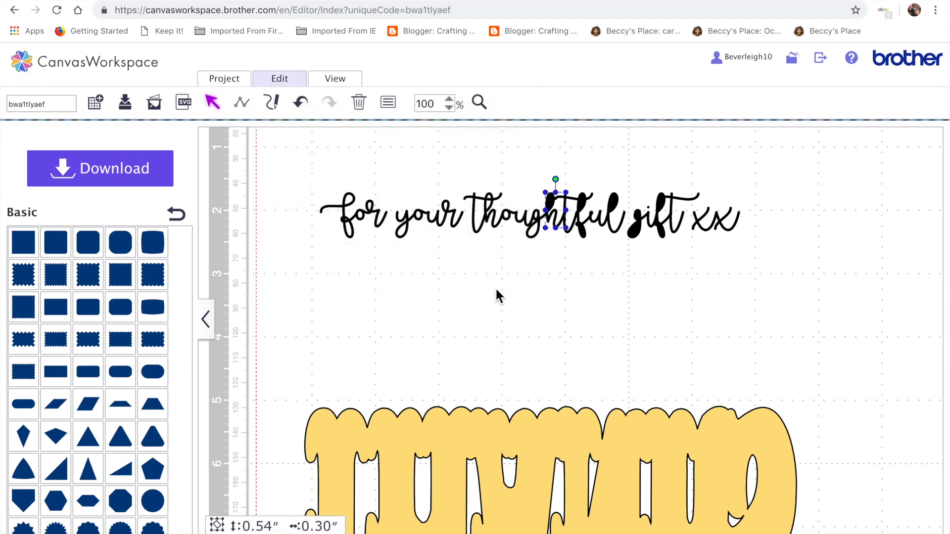
Weld the f and the l of 'thoughtful' where their strokes overlap.
{"action": "left_click", "coordinate": [587, 234]}
{"action": "left_click", "coordinate": [295, 80]}
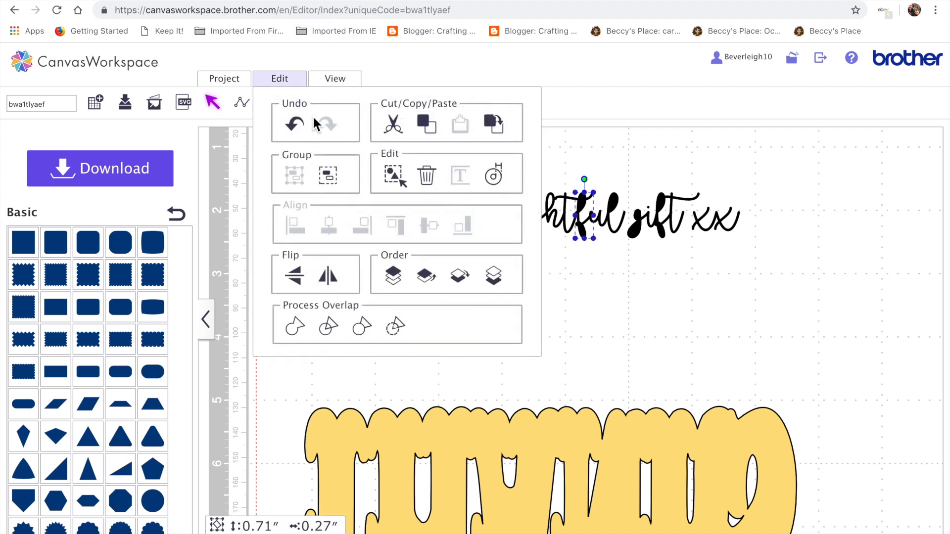
{"action": "left_click", "coordinate": [398, 328]}
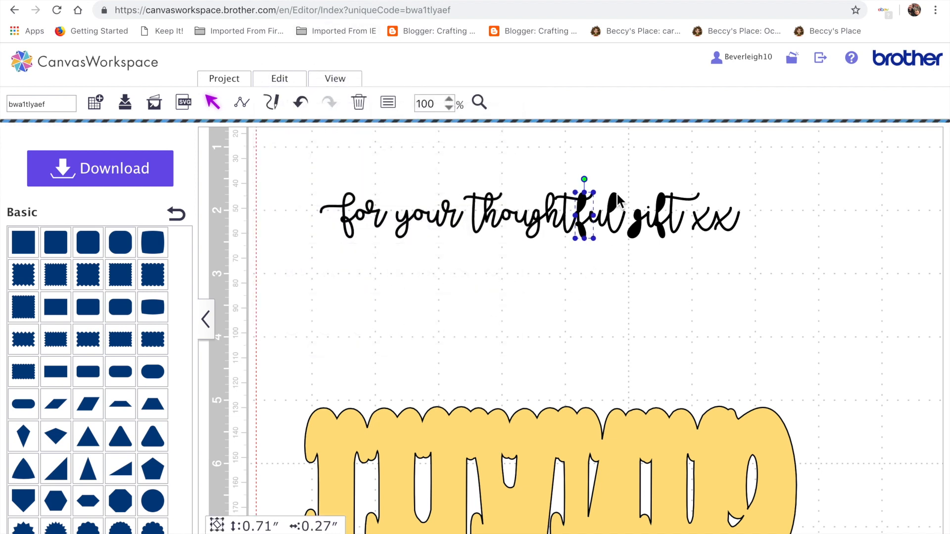
{"action": "left_click", "coordinate": [615, 210]}
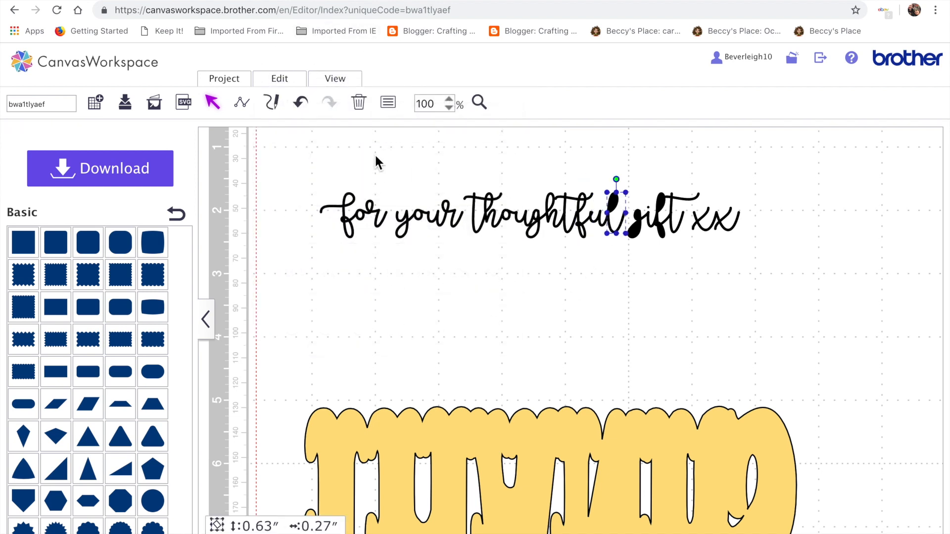
{"action": "left_click", "coordinate": [296, 80]}
{"action": "left_click", "coordinate": [401, 330]}
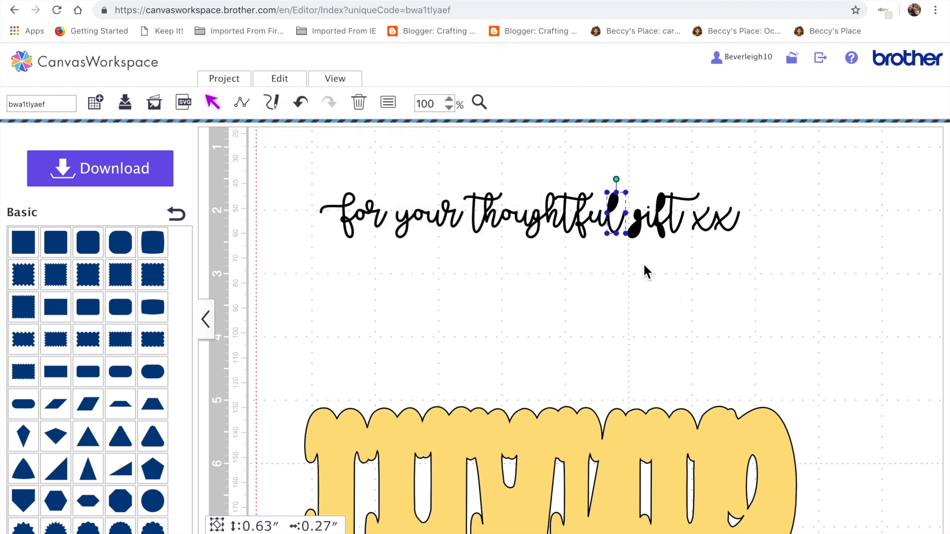
Weld the g and the f of 'gift' where their strokes overlap.
{"action": "left_click", "coordinate": [638, 234]}
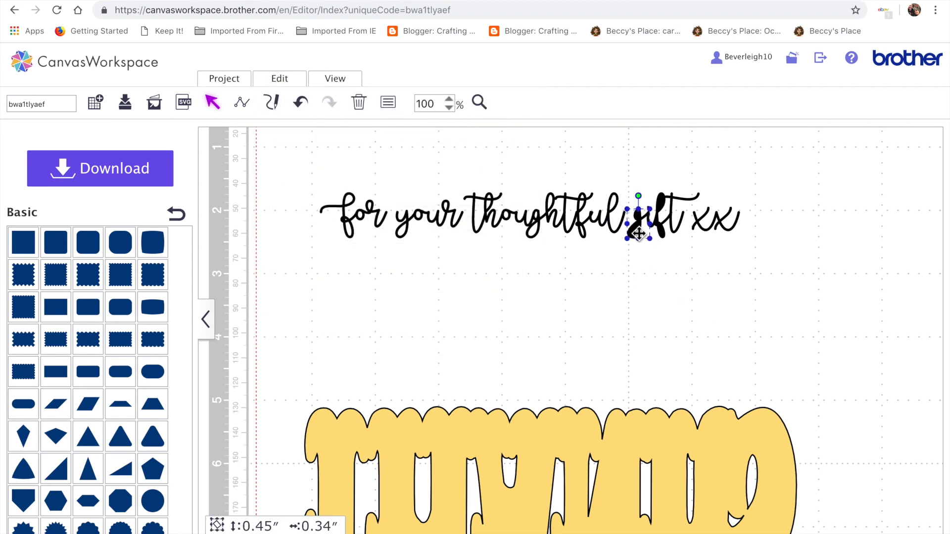
{"action": "left_click", "coordinate": [274, 74]}
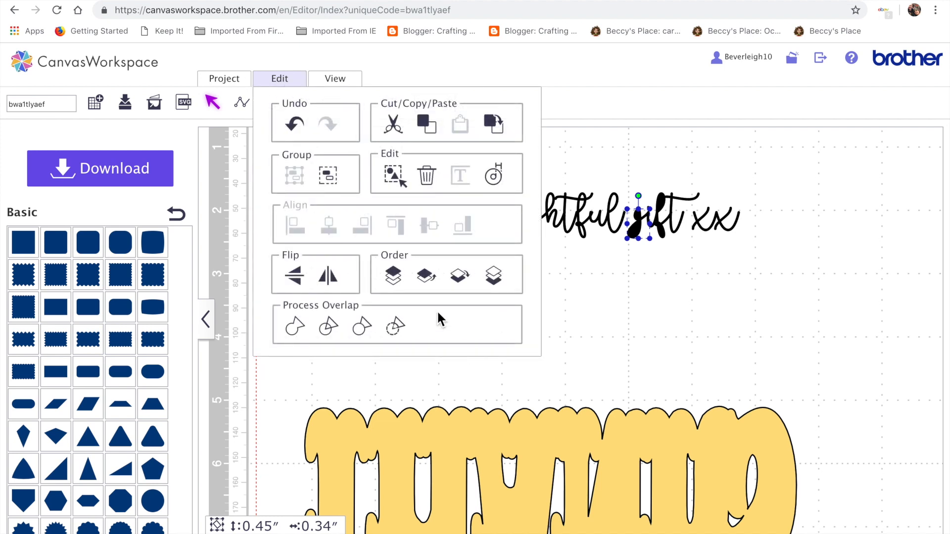
{"action": "left_click", "coordinate": [394, 328]}
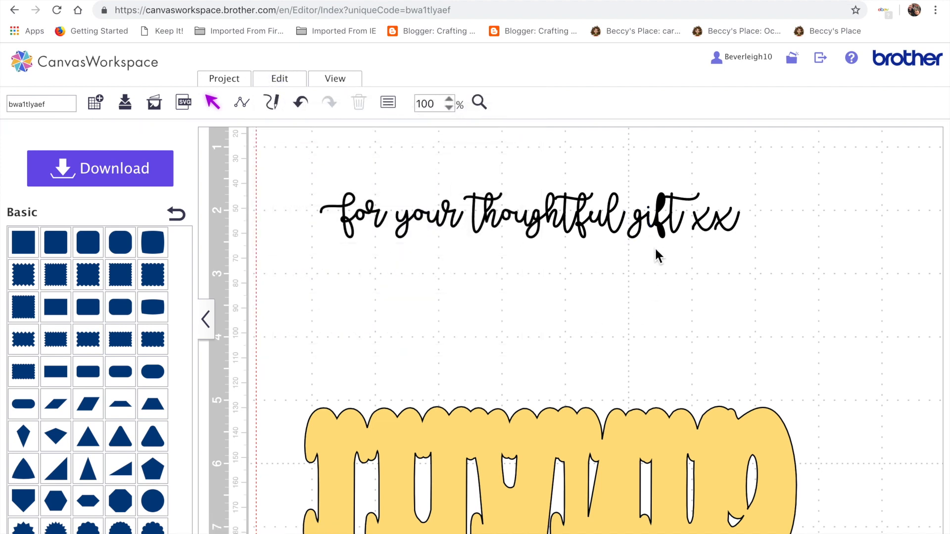
{"action": "left_click", "coordinate": [666, 237]}
{"action": "left_click", "coordinate": [296, 79]}
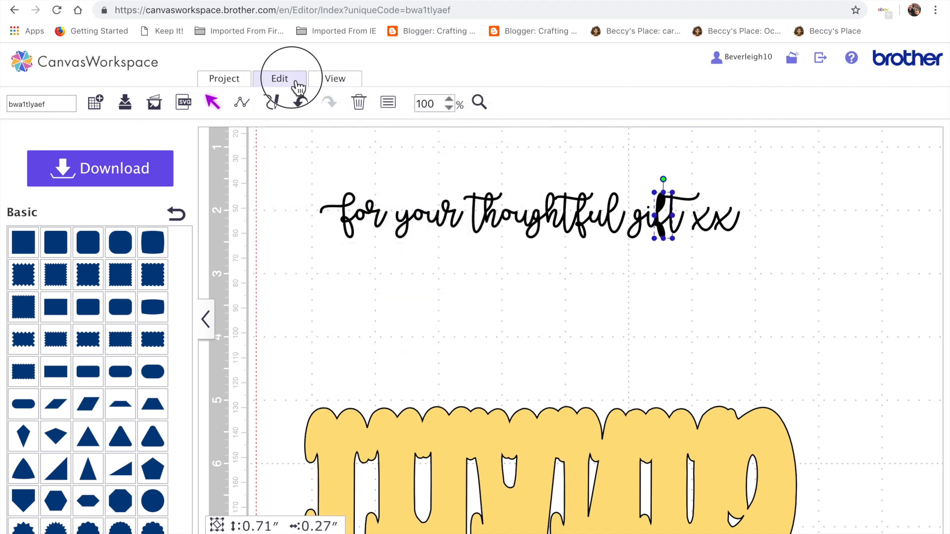
{"action": "left_click", "coordinate": [394, 326]}
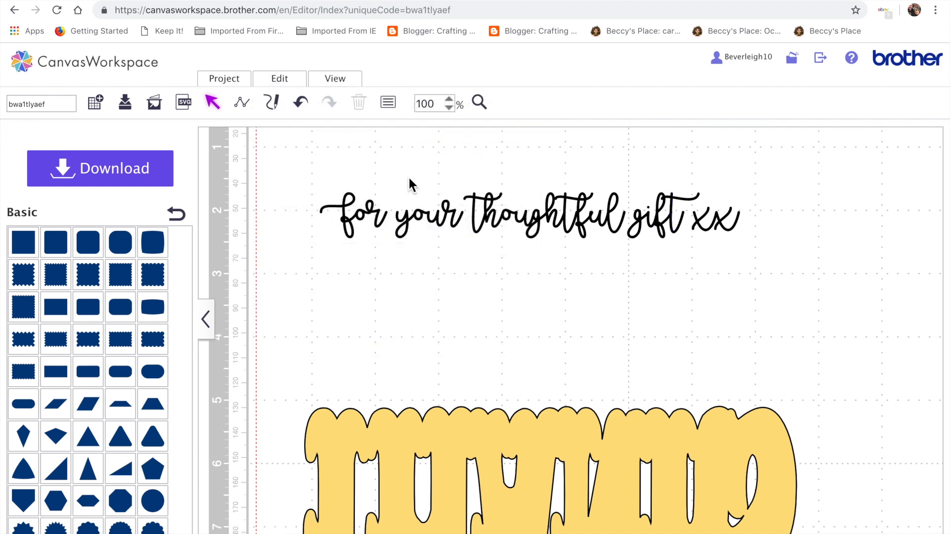
Group the whole phrase and try to weld it as one shape.
{"action": "left_click_drag", "start_coordinate": [295, 172], "coordinate": [735, 262]}
{"action": "left_click", "coordinate": [279, 78]}
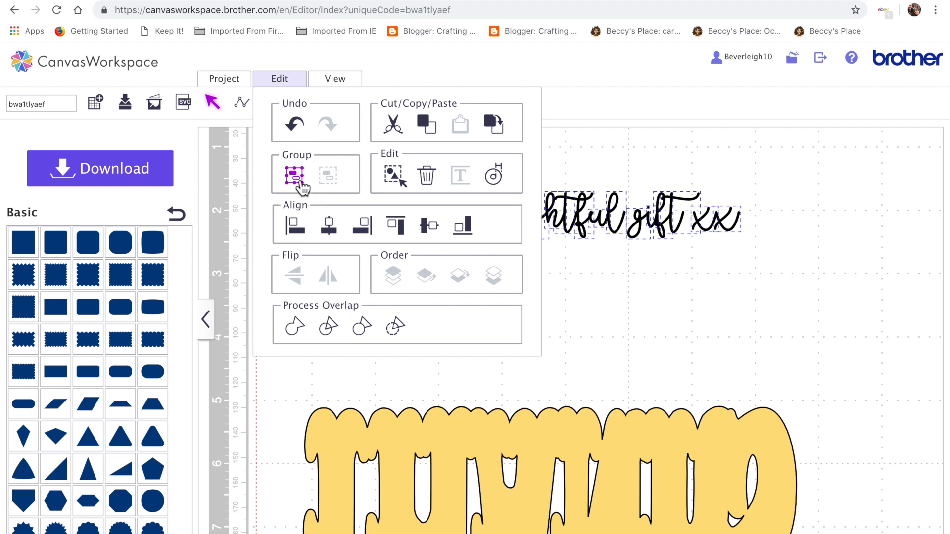
{"action": "left_click", "coordinate": [296, 176]}
{"action": "left_click", "coordinate": [349, 319]}
{"action": "left_click_drag", "start_coordinate": [320, 182], "coordinate": [378, 239]}
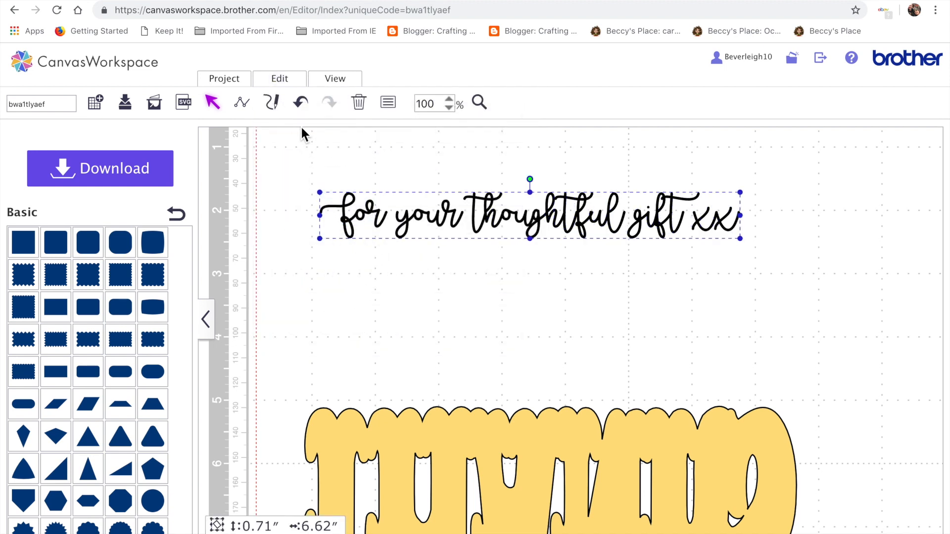
{"action": "left_click", "coordinate": [285, 85]}
{"action": "left_click", "coordinate": [306, 326]}
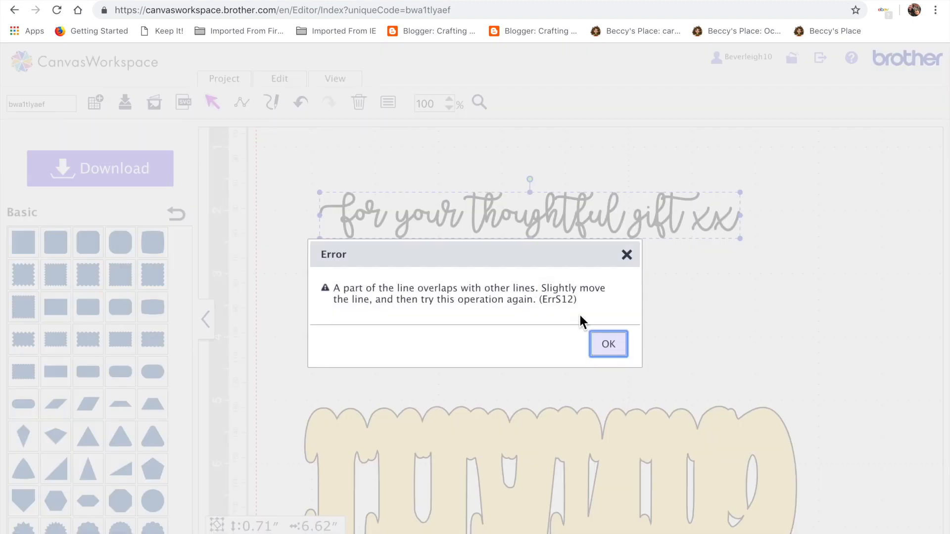
{"action": "left_click", "coordinate": [612, 347]}
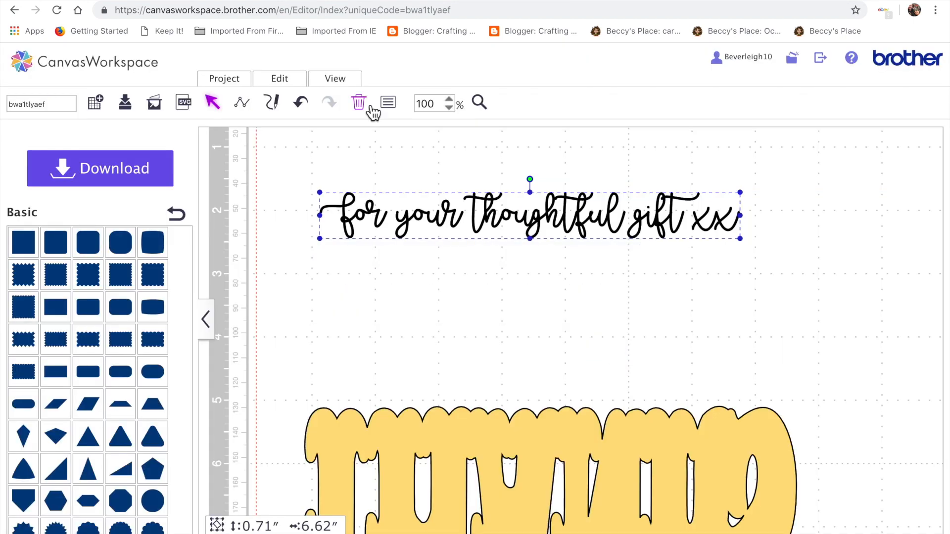
Ungroup the phrase.
{"action": "left_click", "coordinate": [285, 82]}
{"action": "left_click", "coordinate": [336, 189]}
{"action": "left_click", "coordinate": [541, 328]}
Weld all the letters of 'for' together into one shape.
{"action": "left_click_drag", "start_coordinate": [319, 176], "coordinate": [379, 241]}
{"action": "left_click", "coordinate": [299, 79]}
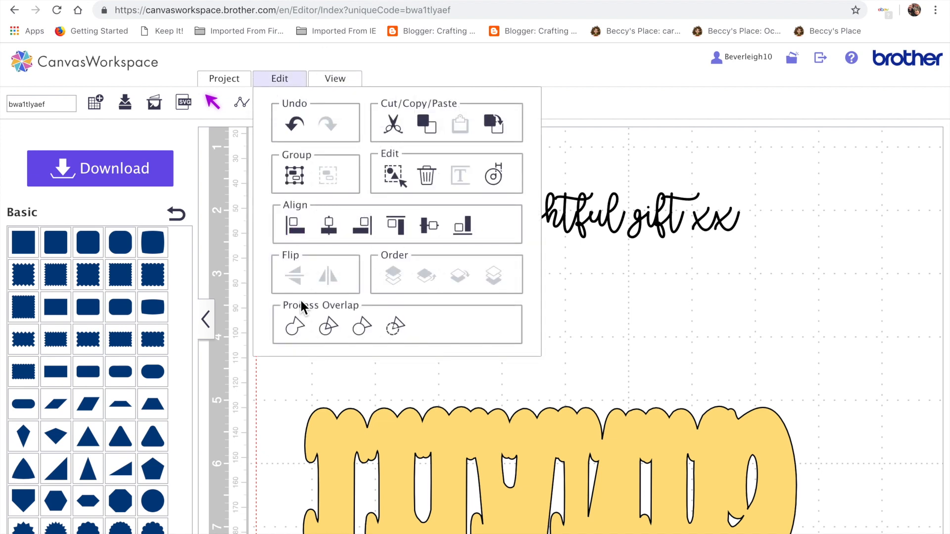
{"action": "left_click", "coordinate": [300, 338]}
{"action": "left_click", "coordinate": [298, 338]}
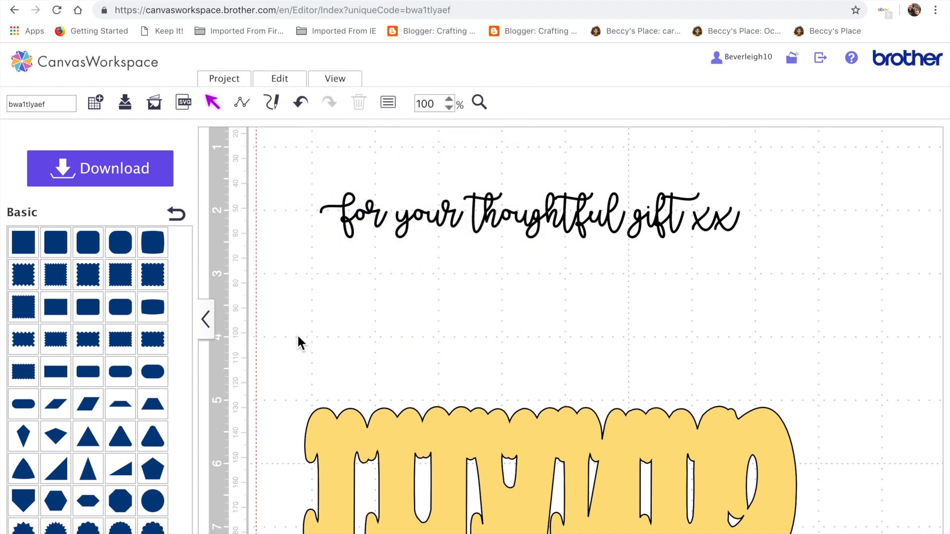
Try to weld all the letters of 'your' together, dismissing the overlap error twice.
{"action": "left_click_drag", "start_coordinate": [396, 169], "coordinate": [460, 226]}
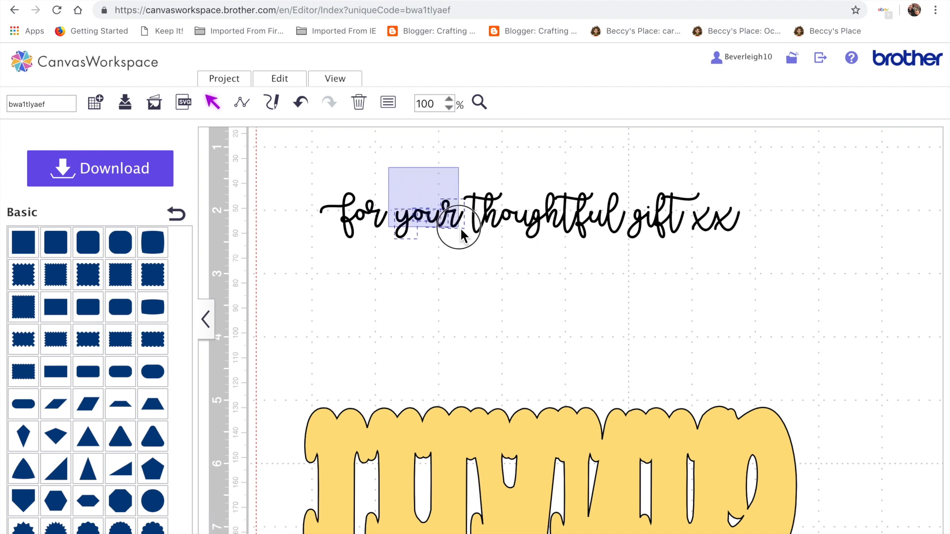
{"action": "left_click", "coordinate": [277, 79]}
{"action": "left_click", "coordinate": [291, 328]}
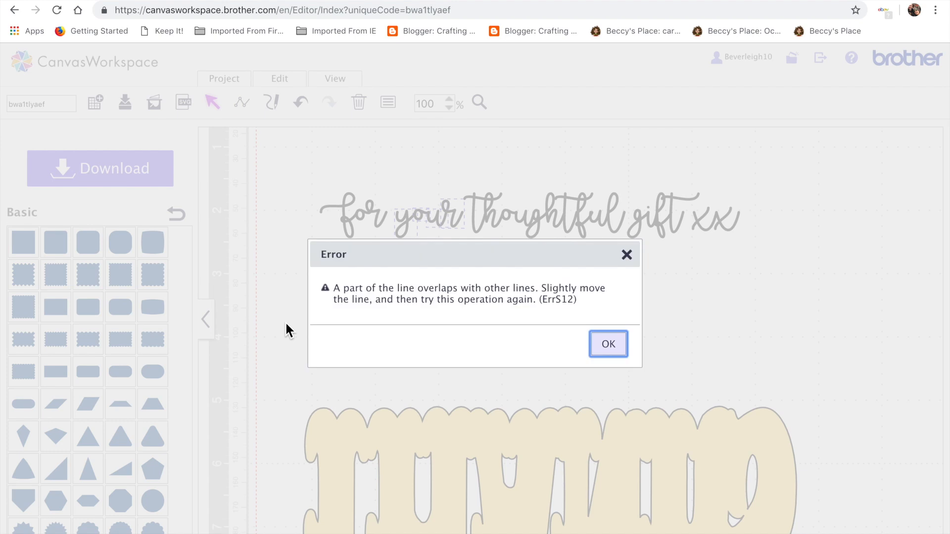
{"action": "left_click", "coordinate": [608, 345]}
{"action": "left_click", "coordinate": [449, 279]}
{"action": "left_click", "coordinate": [420, 221]}
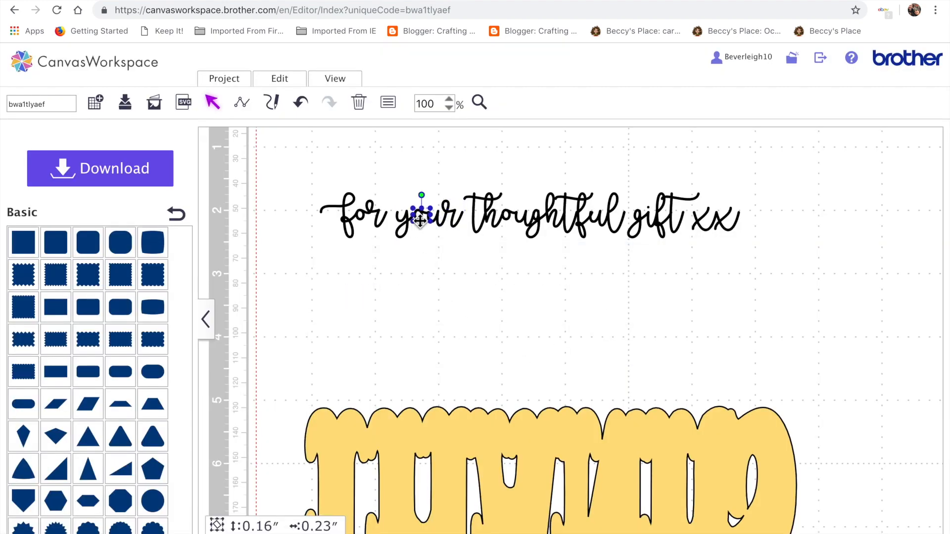
{"action": "left_click", "coordinate": [449, 285]}
{"action": "left_click_drag", "start_coordinate": [390, 185], "coordinate": [459, 242]}
{"action": "left_click", "coordinate": [291, 77]}
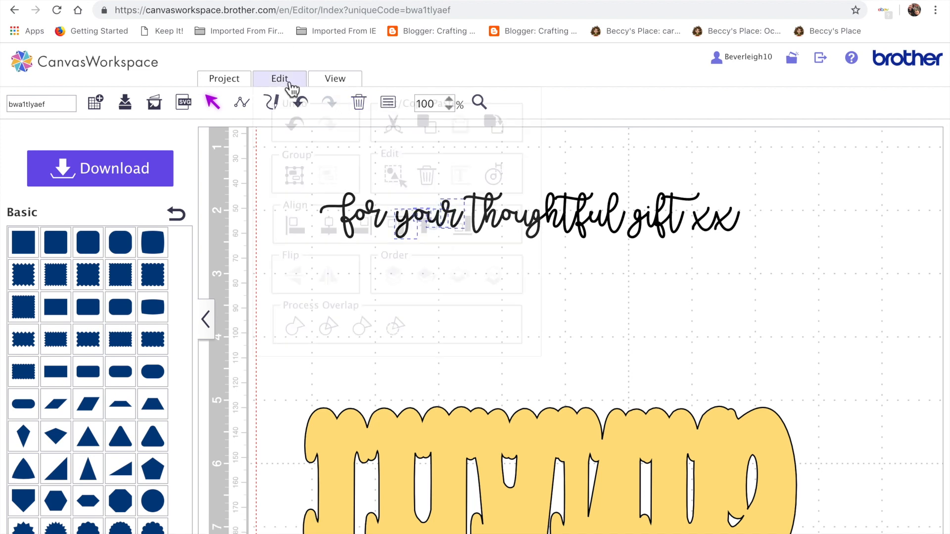
{"action": "left_click", "coordinate": [306, 332]}
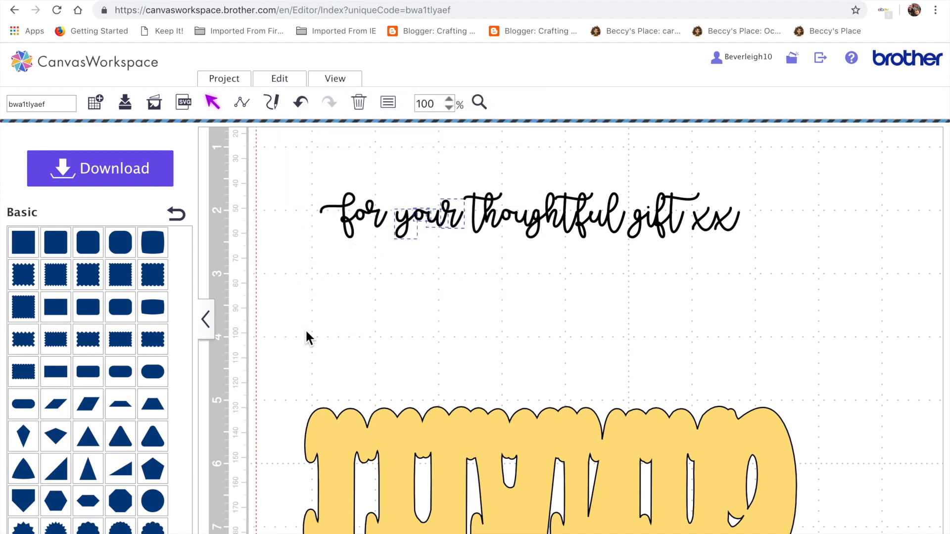
{"action": "left_click", "coordinate": [610, 344]}
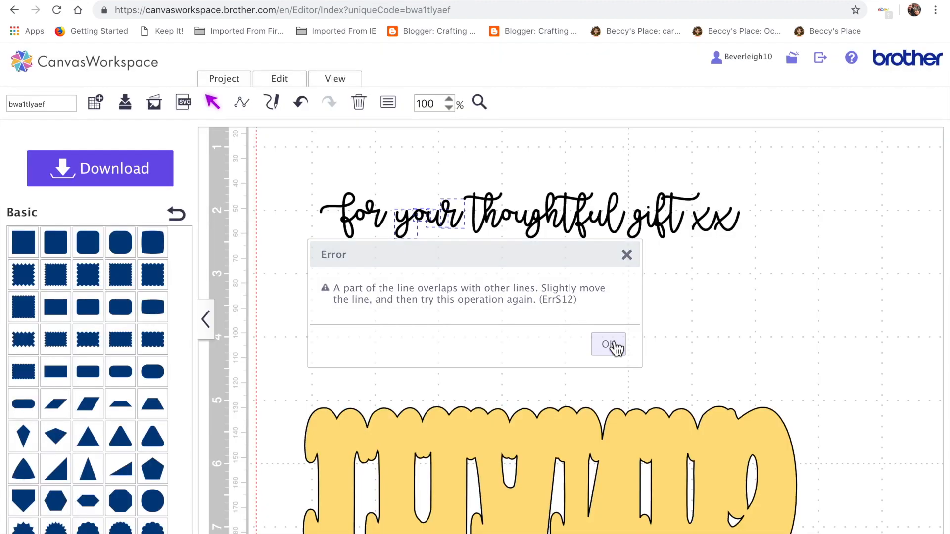
Weld the o and u of 'your' together.
{"action": "left_click", "coordinate": [449, 99]}
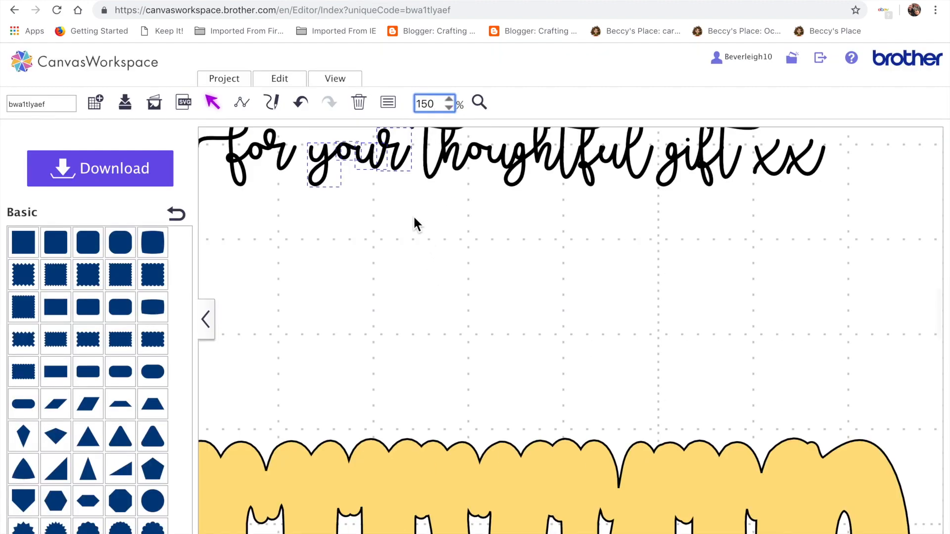
{"action": "scroll", "coordinate": [419, 225], "scroll_direction": "up", "scroll_amount": 2}
{"action": "left_click", "coordinate": [479, 103]}
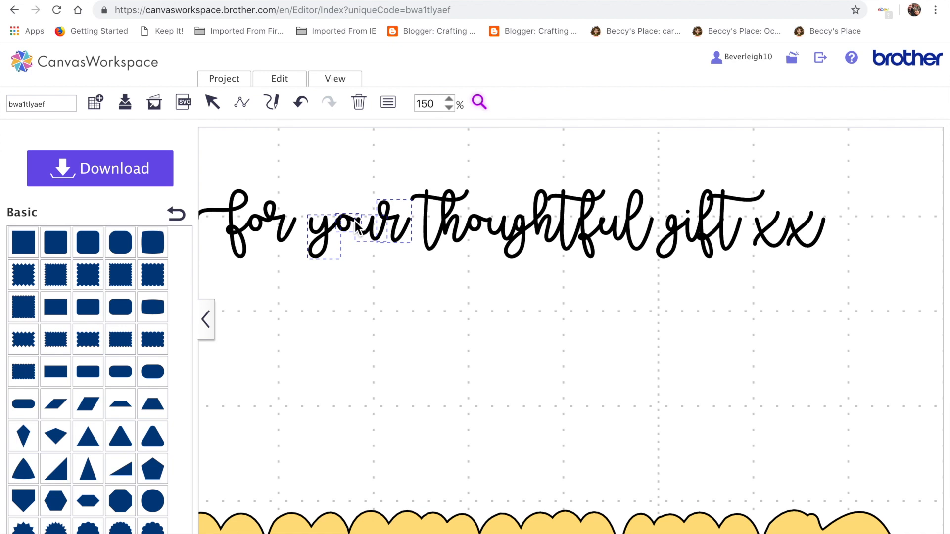
{"action": "left_click", "coordinate": [357, 227]}
{"action": "scroll", "coordinate": [420, 358], "scroll_direction": "down", "scroll_amount": 2}
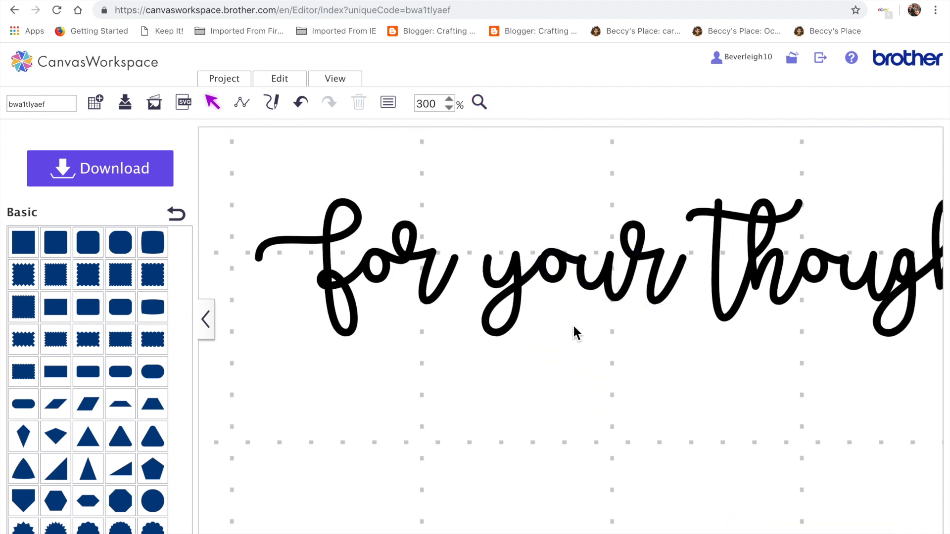
{"action": "left_click_drag", "start_coordinate": [494, 230], "coordinate": [551, 302]}
{"action": "left_click", "coordinate": [280, 84]}
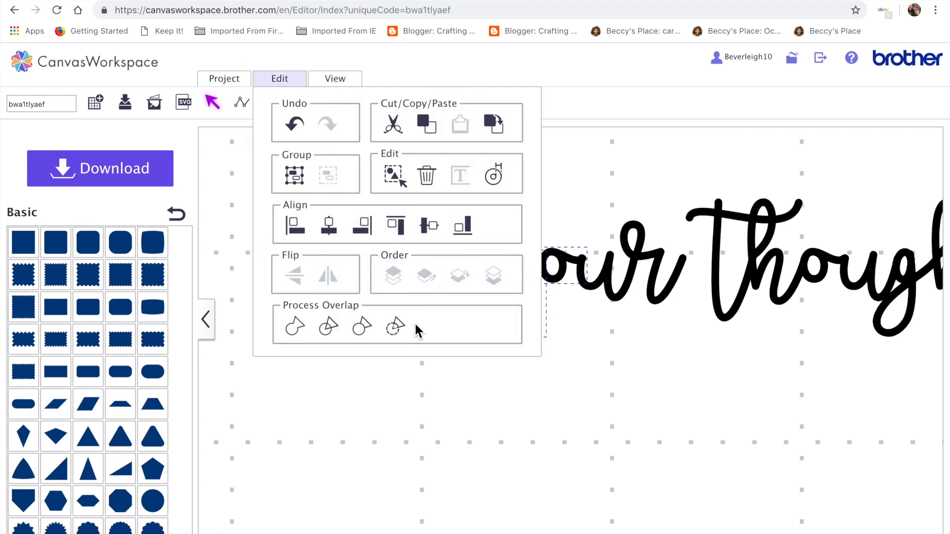
{"action": "left_click", "coordinate": [303, 329]}
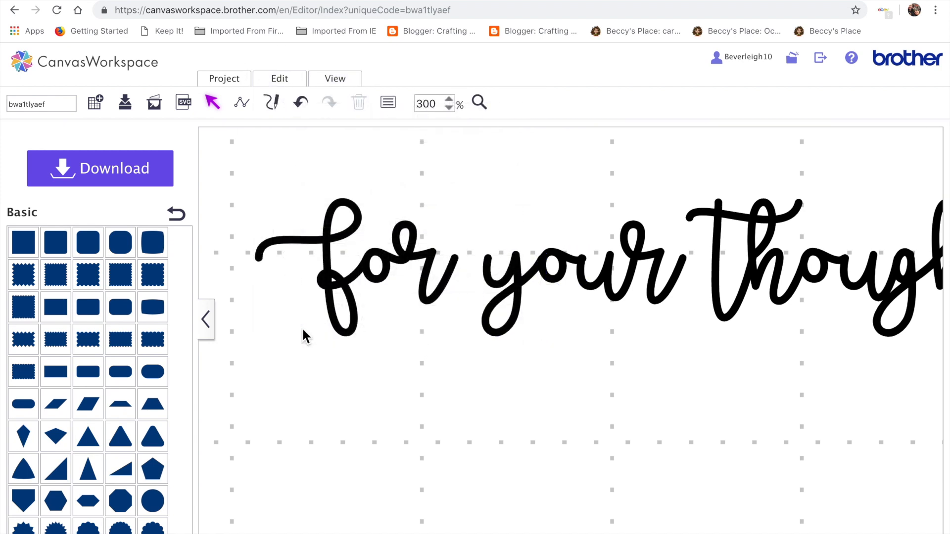
Weld the remaining letters of 'your' together into one shape.
{"action": "left_click_drag", "start_coordinate": [555, 236], "coordinate": [638, 300]}
{"action": "left_click", "coordinate": [279, 79]}
{"action": "left_click", "coordinate": [303, 331]}
{"action": "left_click_drag", "start_coordinate": [579, 187], "coordinate": [673, 307]}
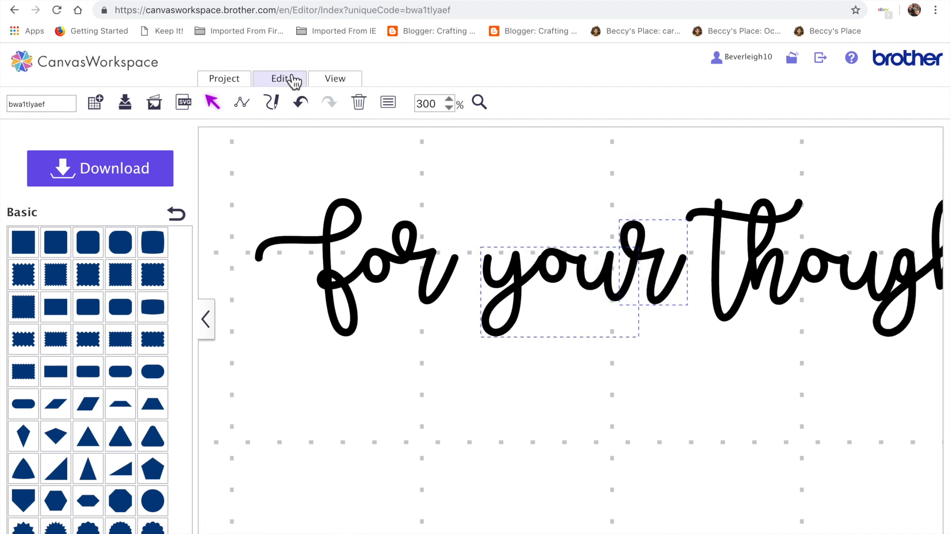
{"action": "left_click", "coordinate": [279, 82]}
{"action": "left_click", "coordinate": [296, 333]}
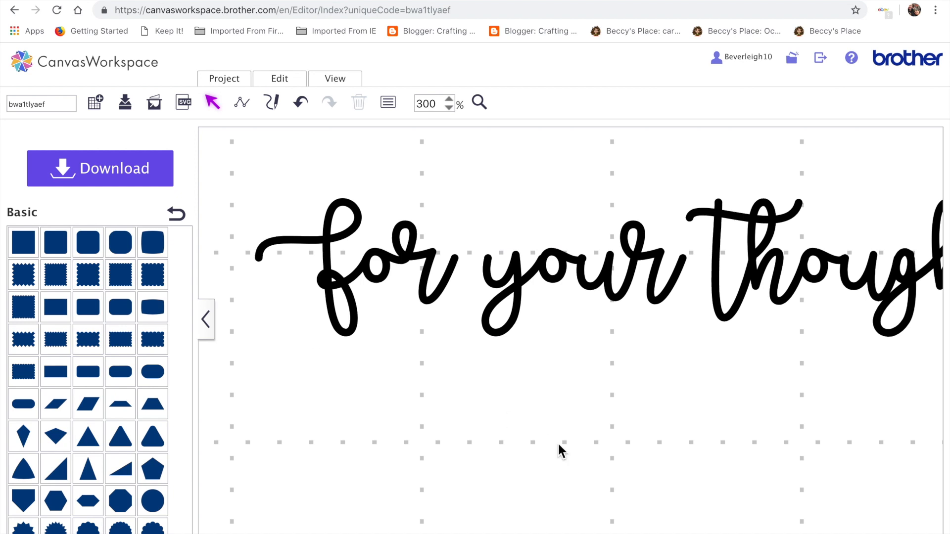
{"action": "scroll", "coordinate": [548, 408], "scroll_direction": "right", "scroll_amount": 2}
{"action": "left_click_drag", "start_coordinate": [584, 277], "coordinate": [577, 322]}
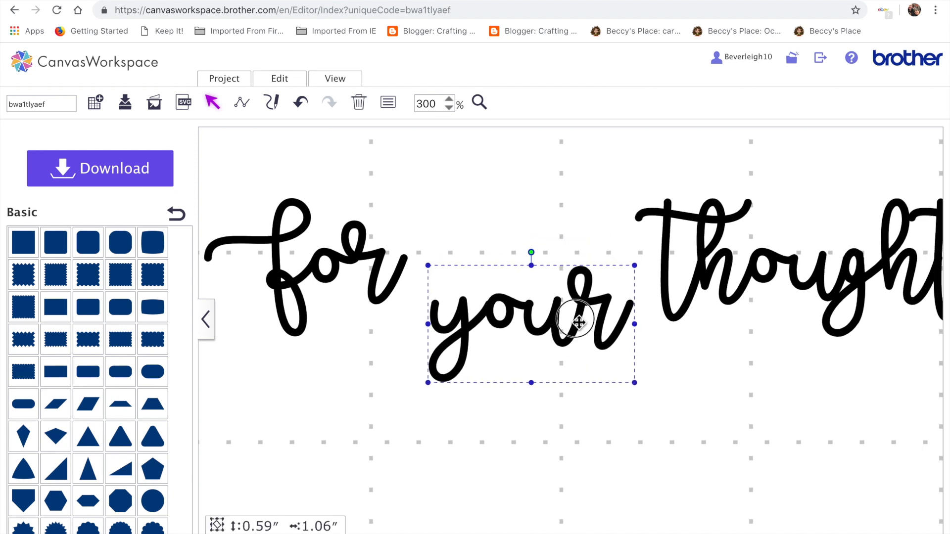
{"action": "left_click", "coordinate": [304, 103]}
Zoom out to 150% and weld all the letters of 'thoughtful' together into one shape.
{"action": "scroll", "coordinate": [539, 358], "scroll_direction": "right", "scroll_amount": 7}
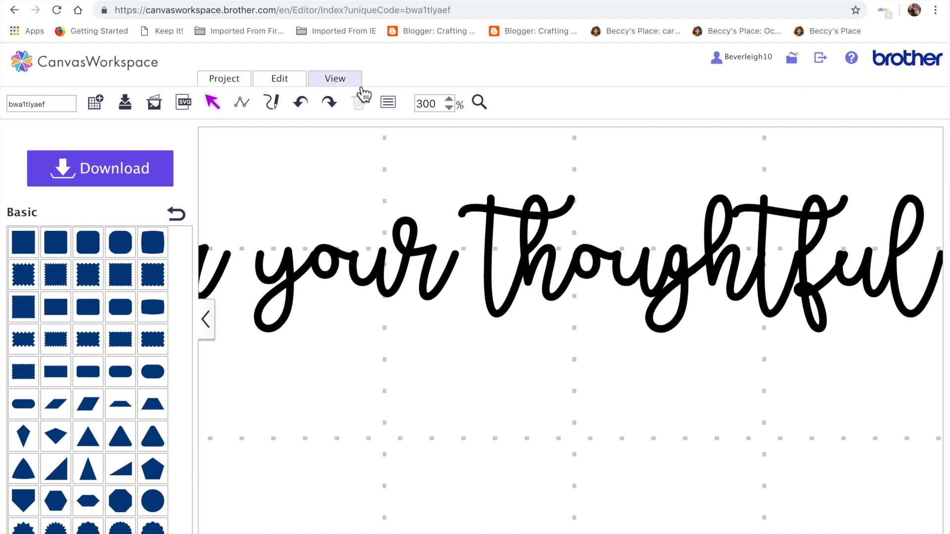
{"action": "left_click", "coordinate": [292, 82]}
{"action": "left_click", "coordinate": [444, 332]}
{"action": "left_click", "coordinate": [458, 460]}
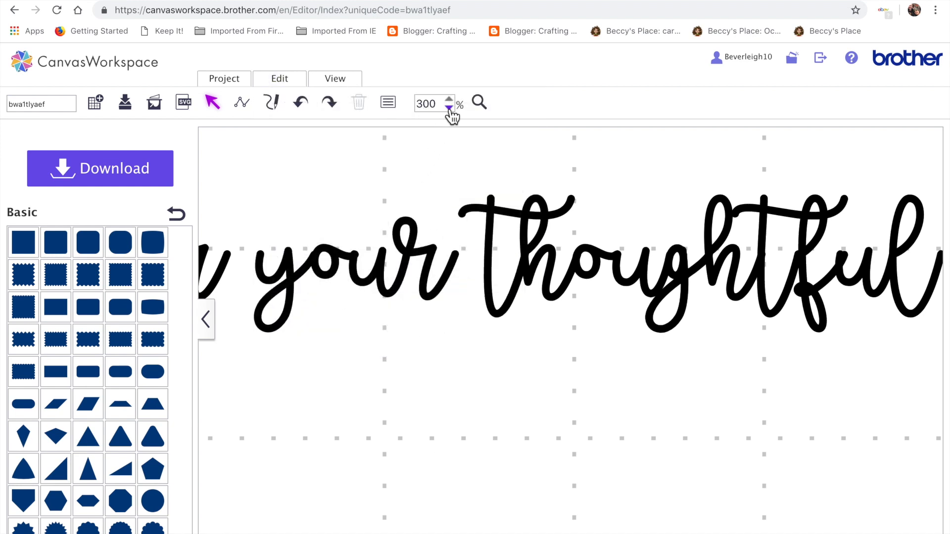
{"action": "left_click", "coordinate": [449, 107]}
{"action": "left_click", "coordinate": [450, 109]}
{"action": "left_click", "coordinate": [449, 109]}
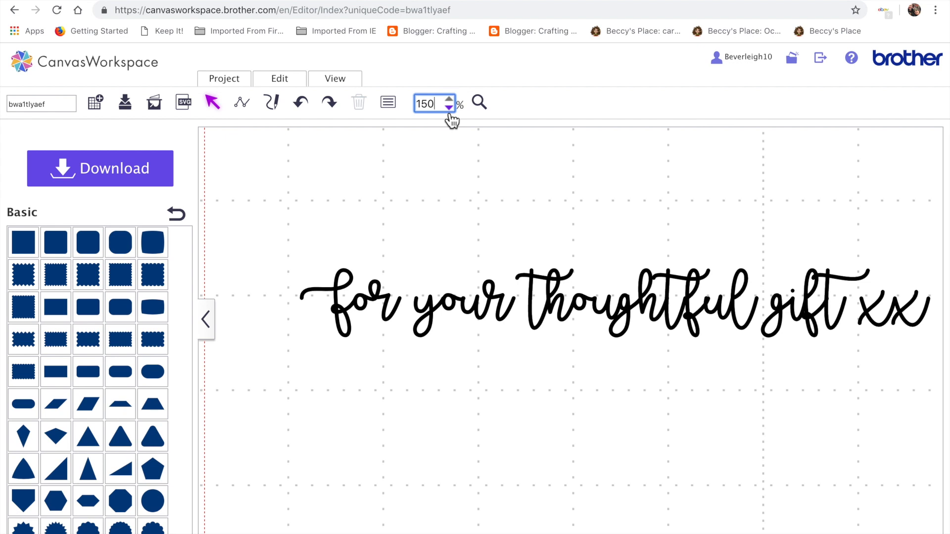
{"action": "scroll", "coordinate": [607, 490], "scroll_direction": "right", "scroll_amount": 1}
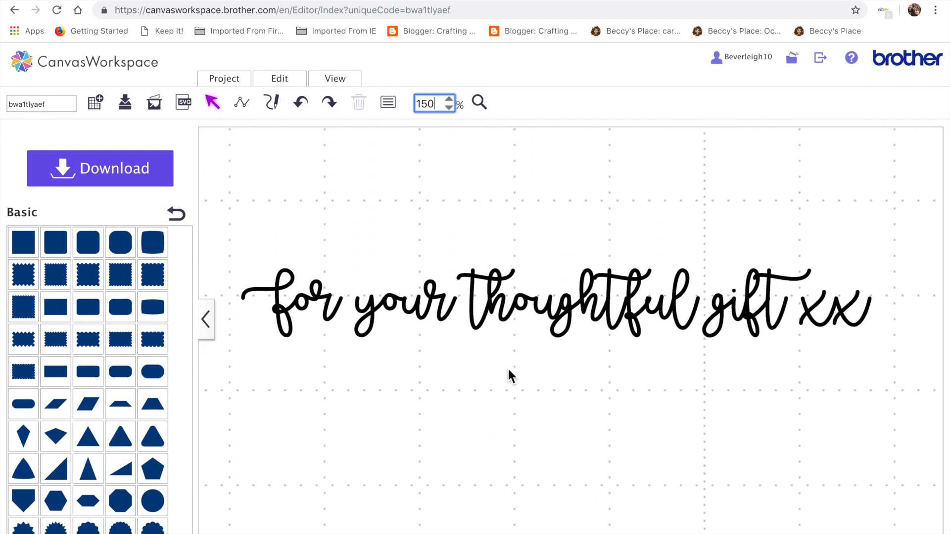
{"action": "left_click_drag", "start_coordinate": [456, 253], "coordinate": [684, 333]}
{"action": "left_click", "coordinate": [625, 396]}
{"action": "left_click_drag", "start_coordinate": [464, 240], "coordinate": [685, 322]}
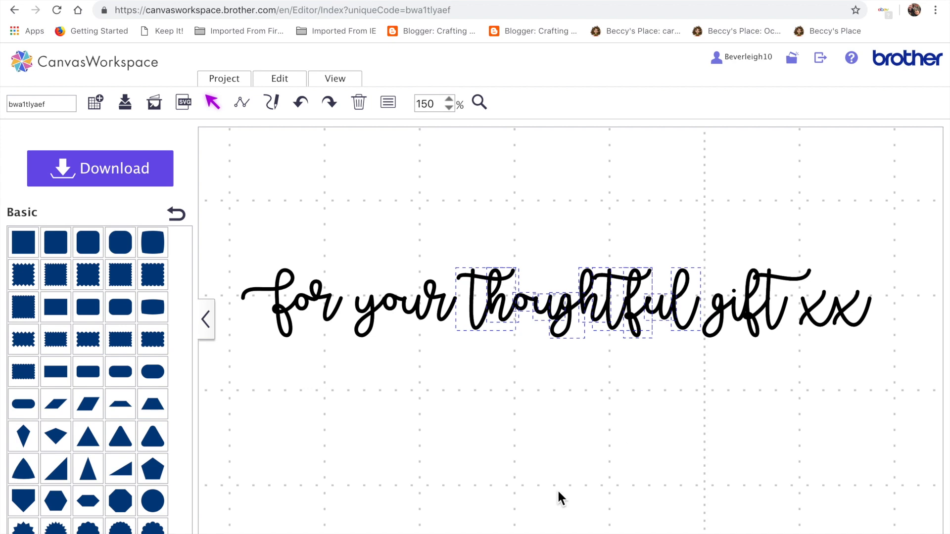
{"action": "left_click", "coordinate": [282, 81]}
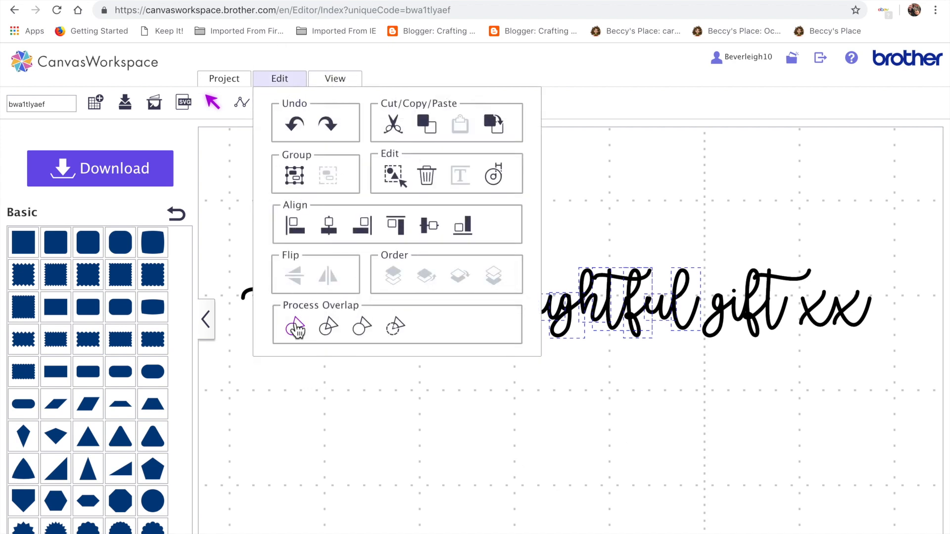
{"action": "left_click", "coordinate": [295, 327]}
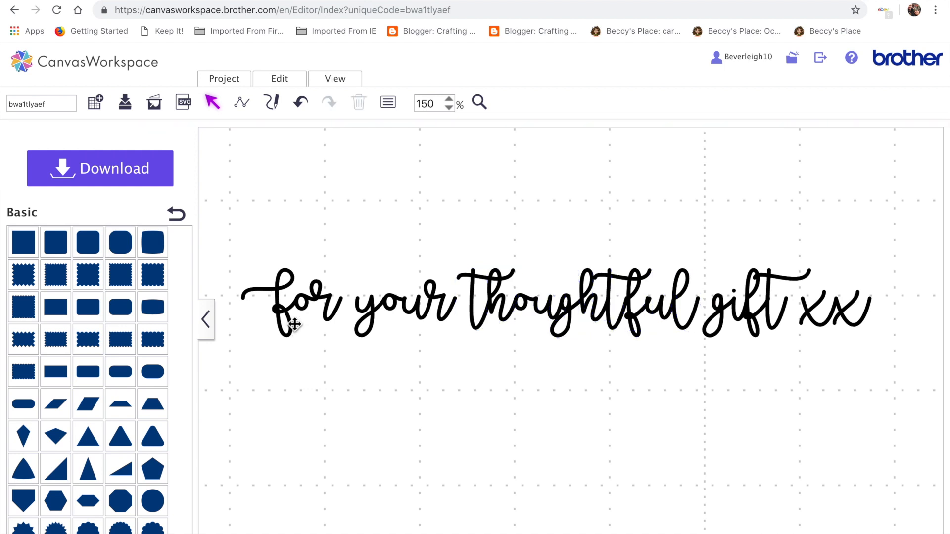
Try to weld the letters of 'gift' together, dismissing the overlap error.
{"action": "left_click_drag", "start_coordinate": [633, 316], "coordinate": [637, 304]}
{"action": "left_click", "coordinate": [300, 102]}
{"action": "left_click_drag", "start_coordinate": [735, 260], "coordinate": [776, 334]}
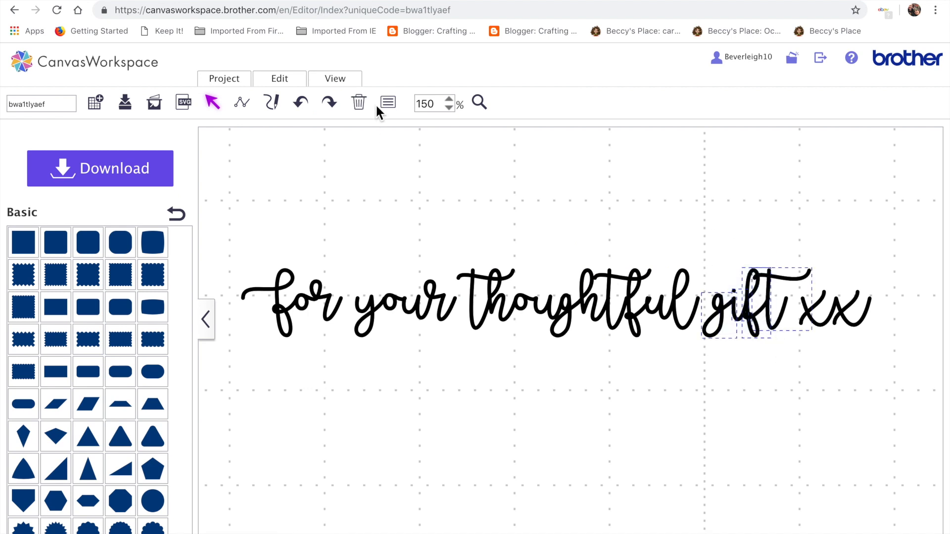
{"action": "left_click", "coordinate": [298, 83]}
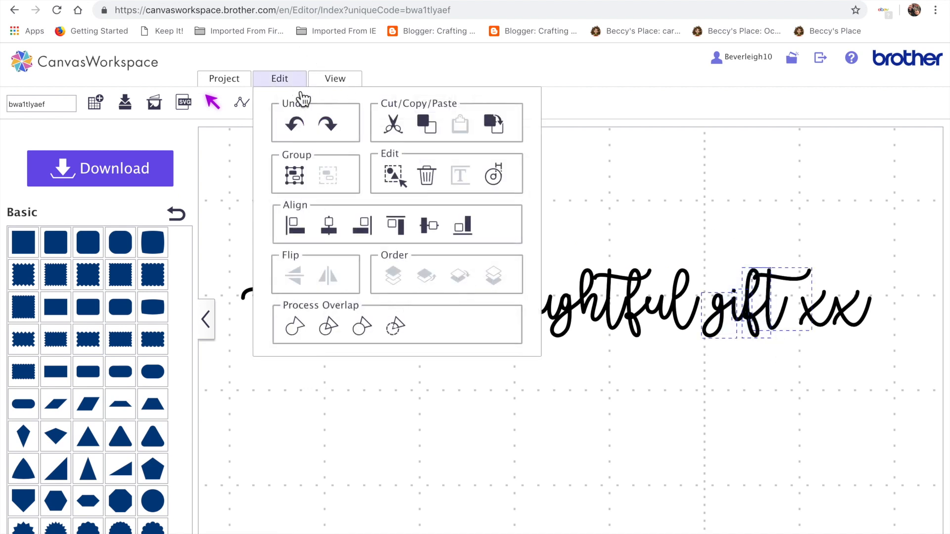
{"action": "left_click", "coordinate": [305, 325]}
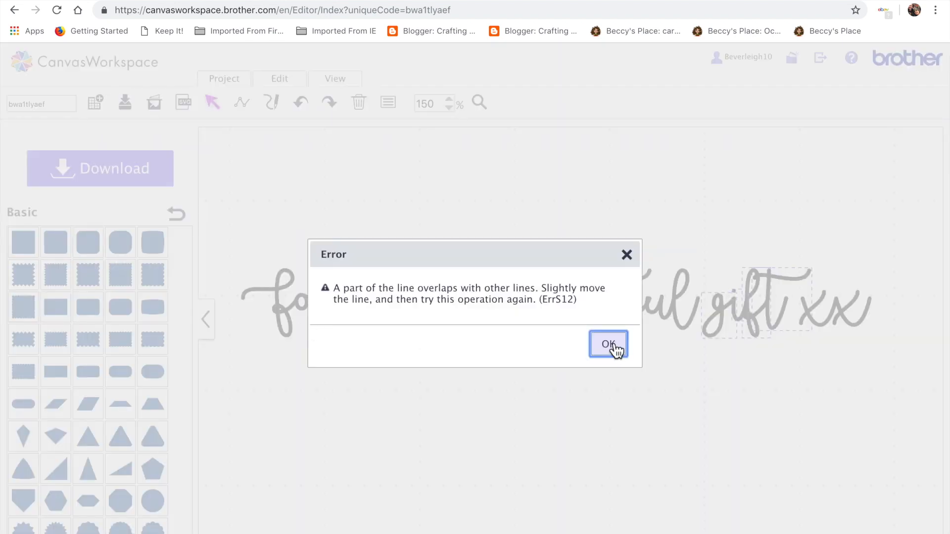
{"action": "left_click", "coordinate": [612, 346]}
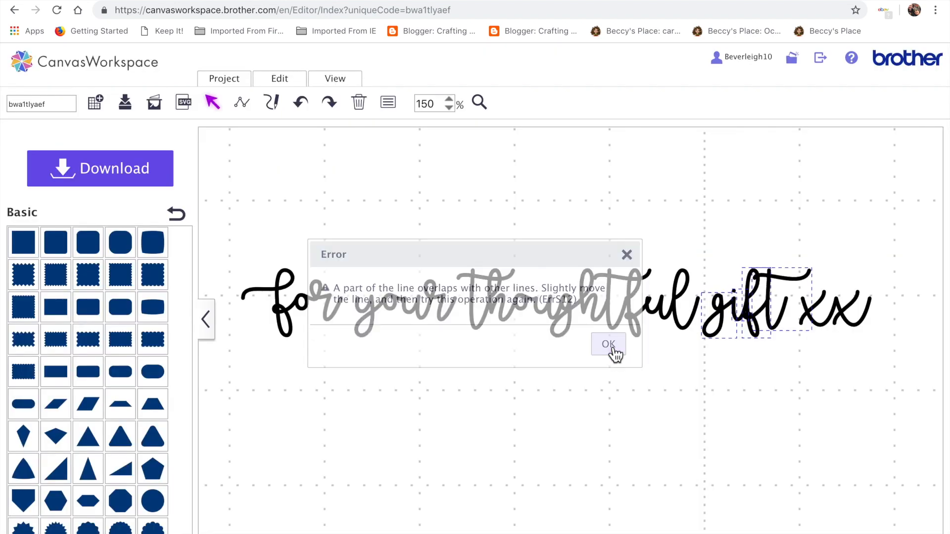
Weld the pieces of the i and f in 'gift' together.
{"action": "left_click", "coordinate": [718, 318]}
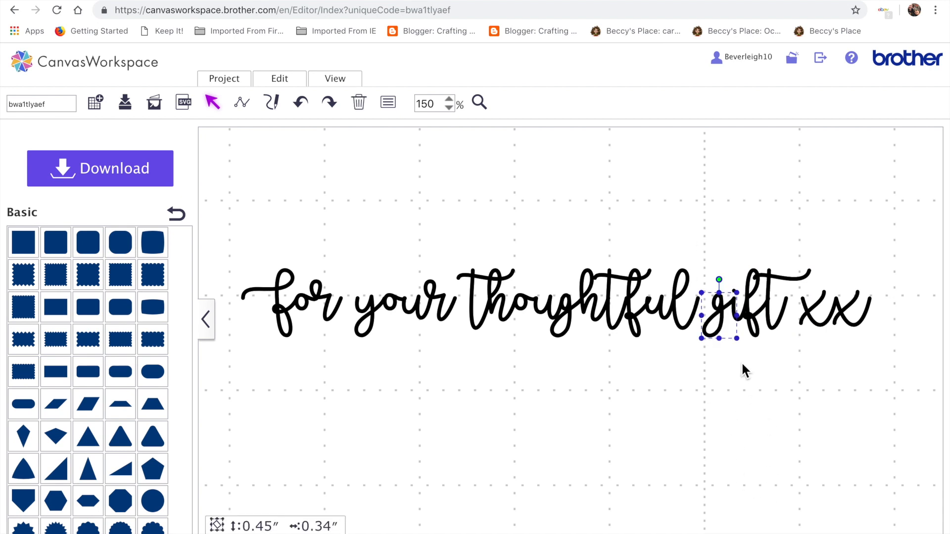
{"action": "left_click", "coordinate": [726, 410]}
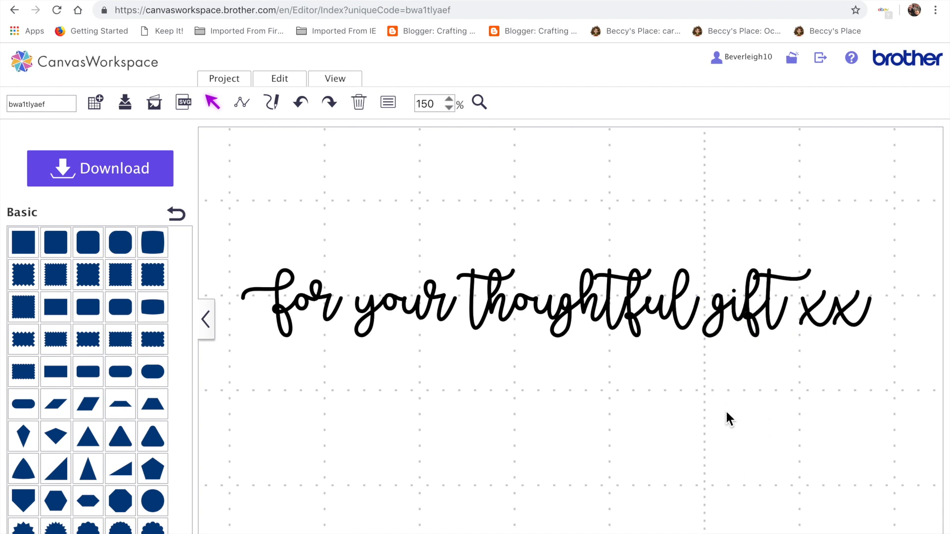
{"action": "left_click", "coordinate": [753, 324]}
{"action": "left_click", "coordinate": [738, 320]}
{"action": "left_click", "coordinate": [735, 313]}
{"action": "left_click", "coordinate": [290, 81]}
{"action": "left_click", "coordinate": [297, 329]}
Nudge the joined i and f down slightly and weld them to the g.
{"action": "left_click", "coordinate": [734, 304]}
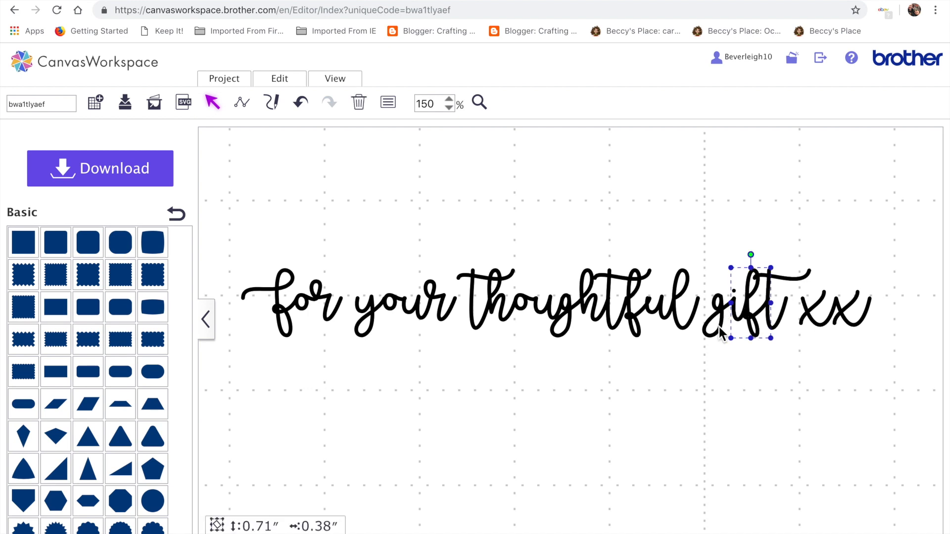
{"action": "key", "text": "Down"}
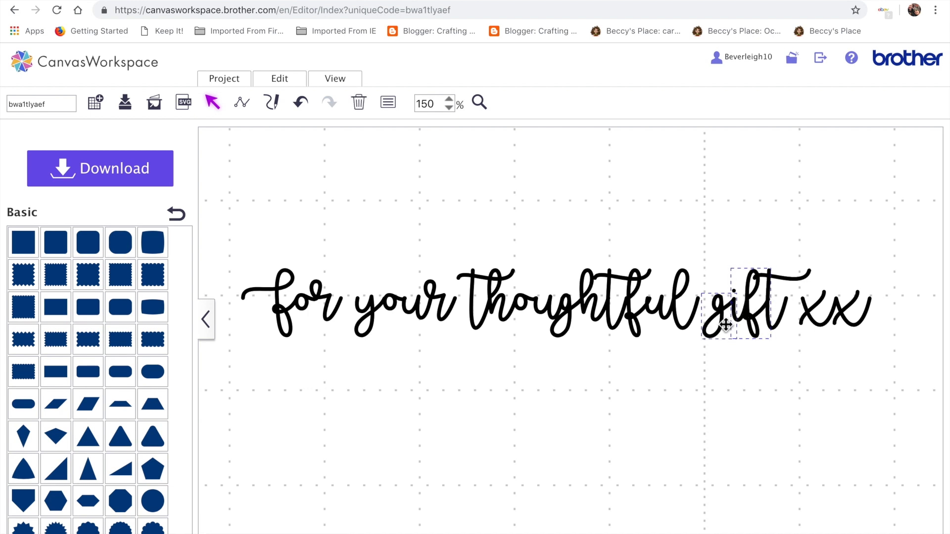
{"action": "left_click", "coordinate": [725, 325], "text": "shift"}
{"action": "left_click", "coordinate": [291, 81]}
{"action": "left_click", "coordinate": [299, 327]}
Try to weld the t to the rest of 'gift', dismissing the overlap error.
{"action": "left_click", "coordinate": [752, 316]}
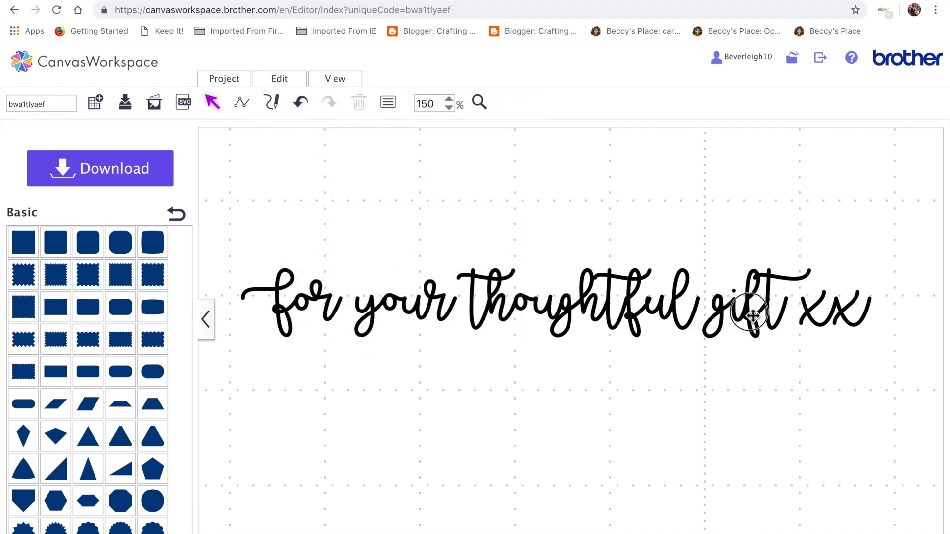
{"action": "left_click", "coordinate": [788, 280], "text": "shift"}
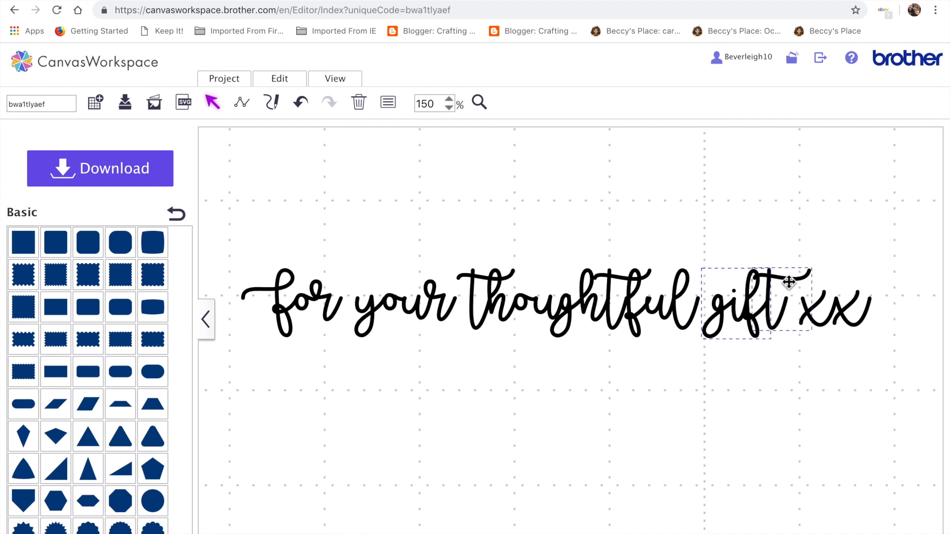
{"action": "left_click", "coordinate": [280, 80]}
{"action": "left_click", "coordinate": [293, 329]}
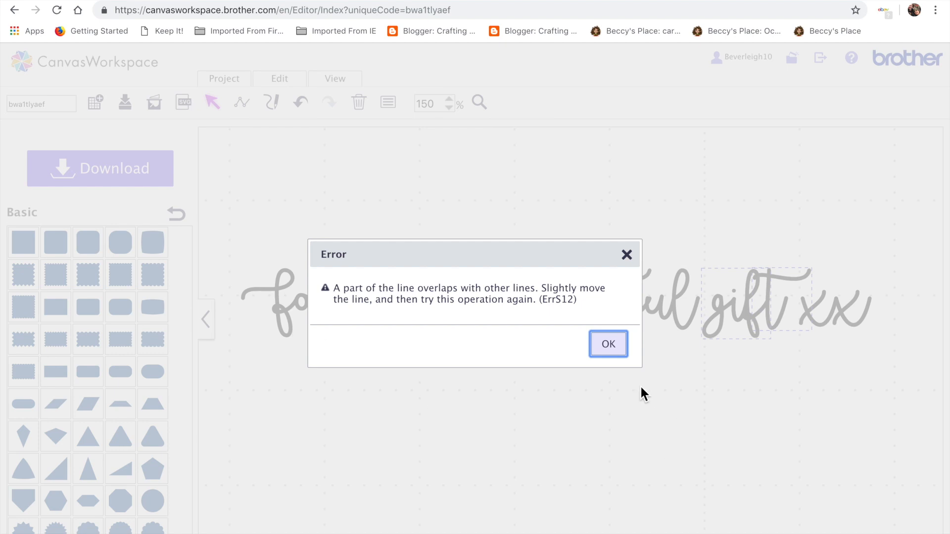
{"action": "left_click", "coordinate": [614, 349]}
Nudge the t of 'gift' sideways and weld it to the rest of the word.
{"action": "left_click", "coordinate": [754, 420]}
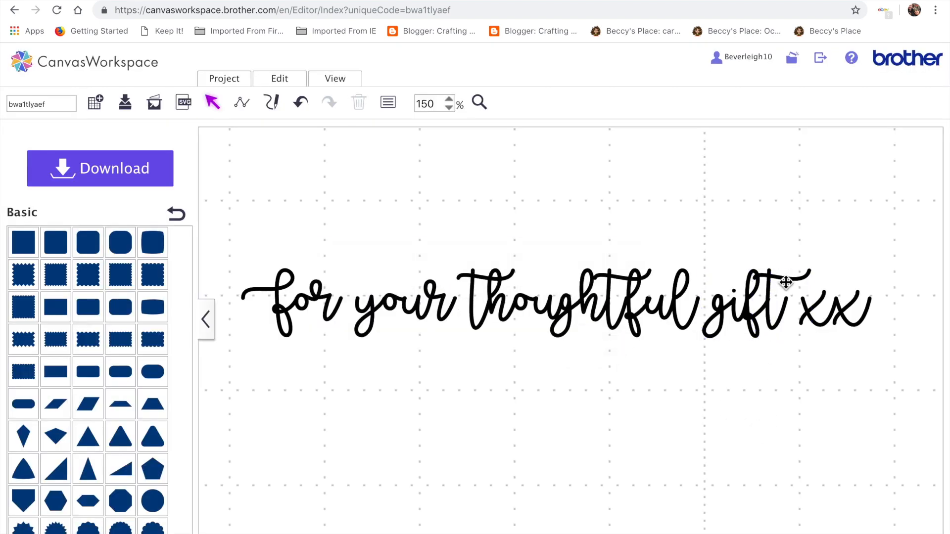
{"action": "left_click", "coordinate": [771, 295]}
{"action": "key", "text": "Right"}
{"action": "key", "text": "Right"}
{"action": "key", "text": "Right"}
{"action": "key", "text": "Right"}
{"action": "left_click", "coordinate": [790, 356]}
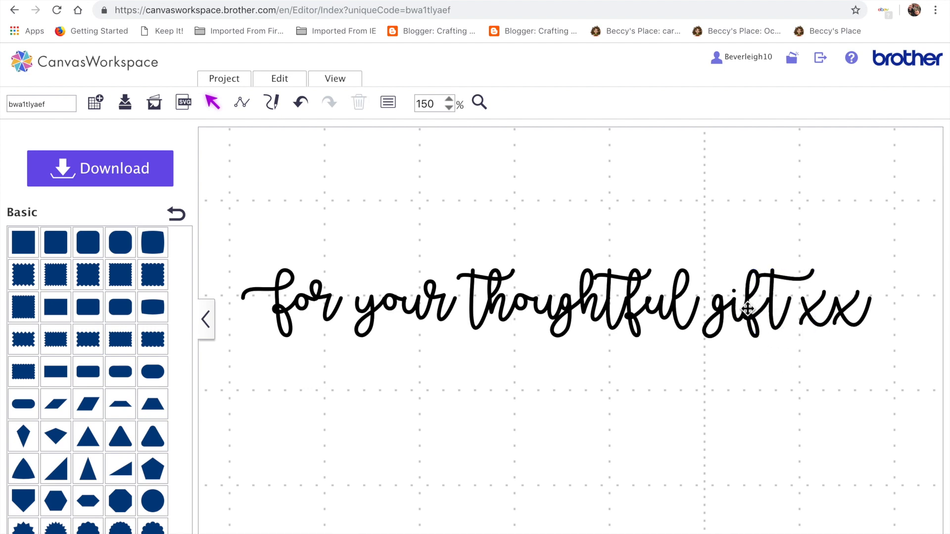
{"action": "left_click", "coordinate": [774, 297]}
{"action": "key", "text": "Left"}
{"action": "left_click_drag", "start_coordinate": [792, 391], "coordinate": [735, 286]}
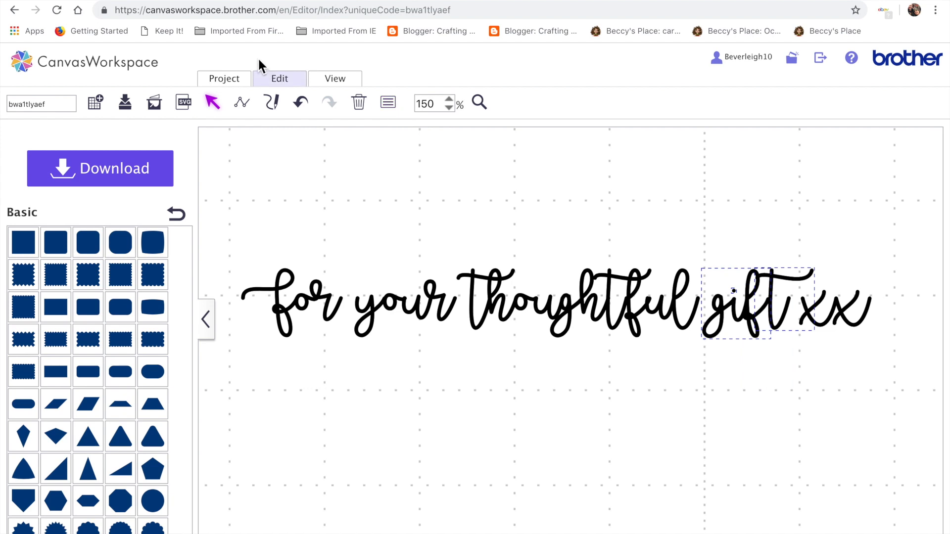
{"action": "left_click", "coordinate": [279, 83]}
{"action": "left_click", "coordinate": [297, 329]}
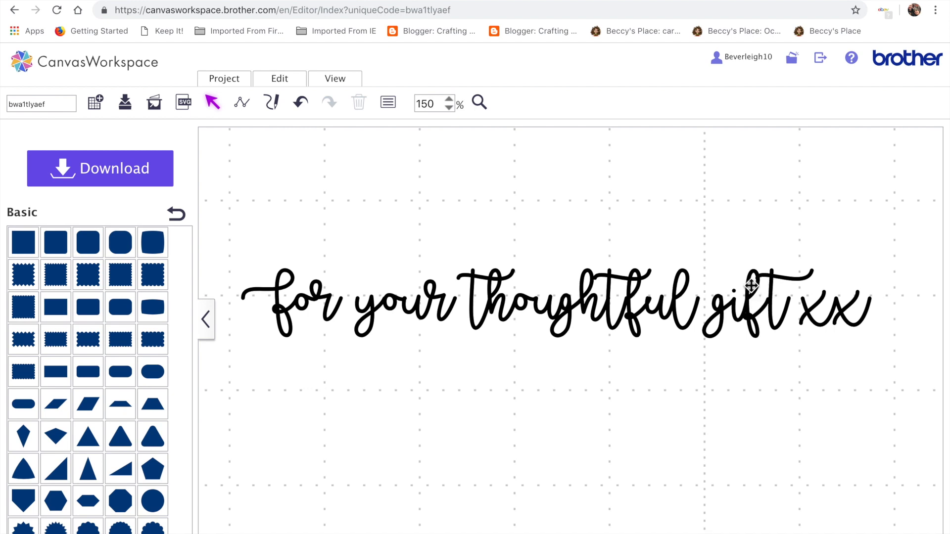
Weld the two x's at the end of the phrase together.
{"action": "mouse_move", "coordinate": [805, 285]}
{"action": "left_mouse_down"}
{"action": "mouse_move", "coordinate": [874, 334]}
{"action": "mouse_move", "coordinate": [813, 298]}
{"action": "left_mouse_up"}
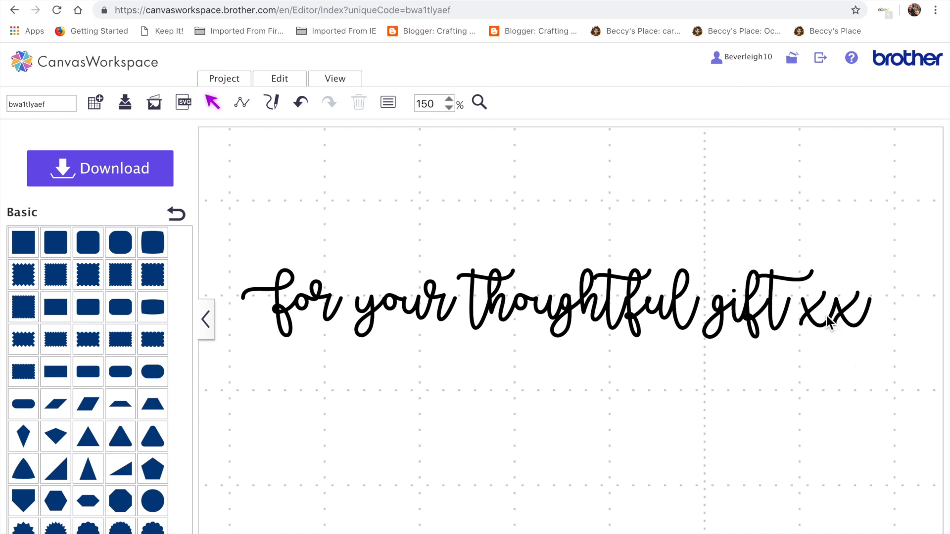
{"action": "left_click", "coordinate": [809, 319]}
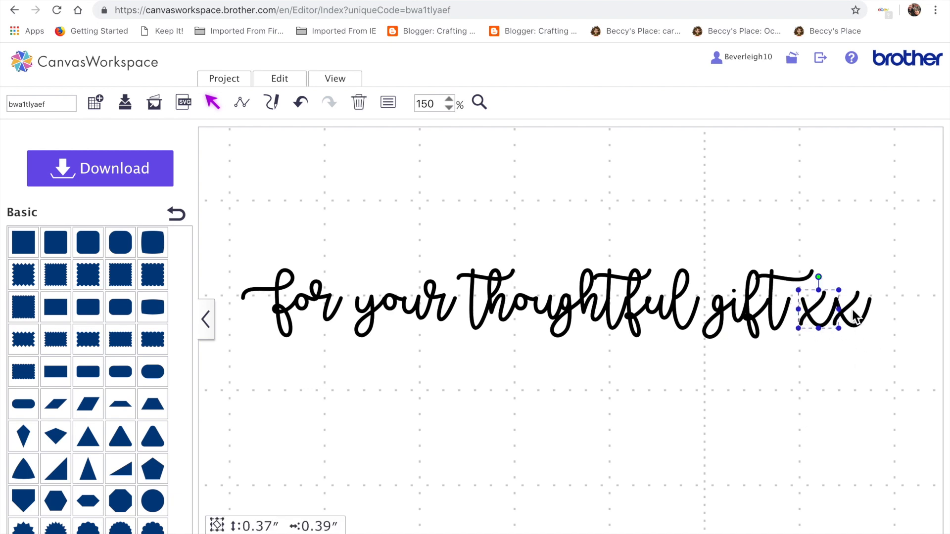
{"action": "left_click", "coordinate": [289, 81]}
{"action": "left_click", "coordinate": [297, 328]}
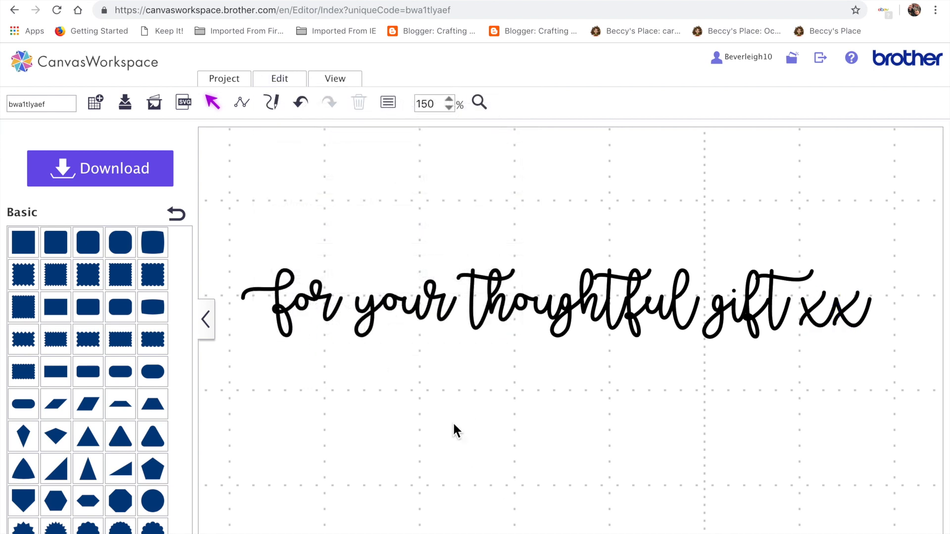
Fit the view to the mat and move the THANKS design up on the mat.
{"action": "left_click", "coordinate": [340, 82]}
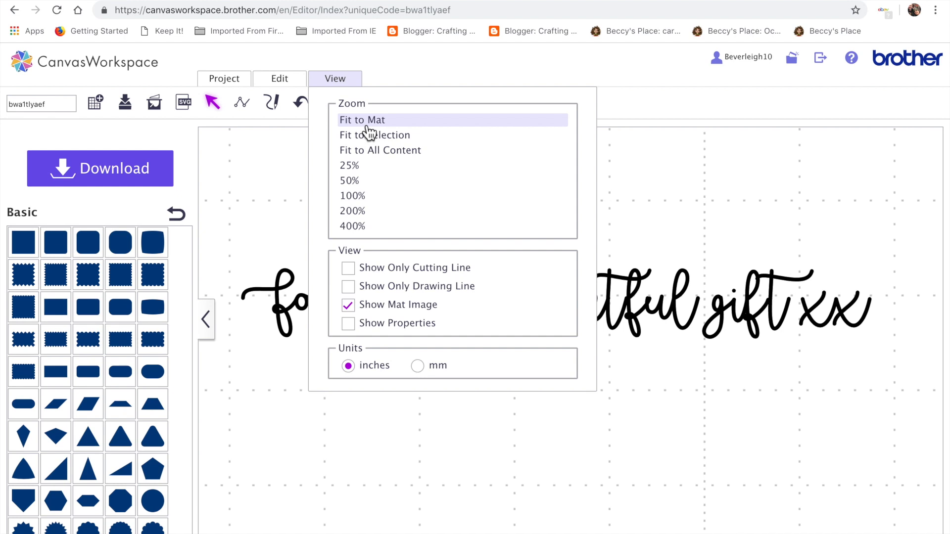
{"action": "left_click", "coordinate": [366, 122]}
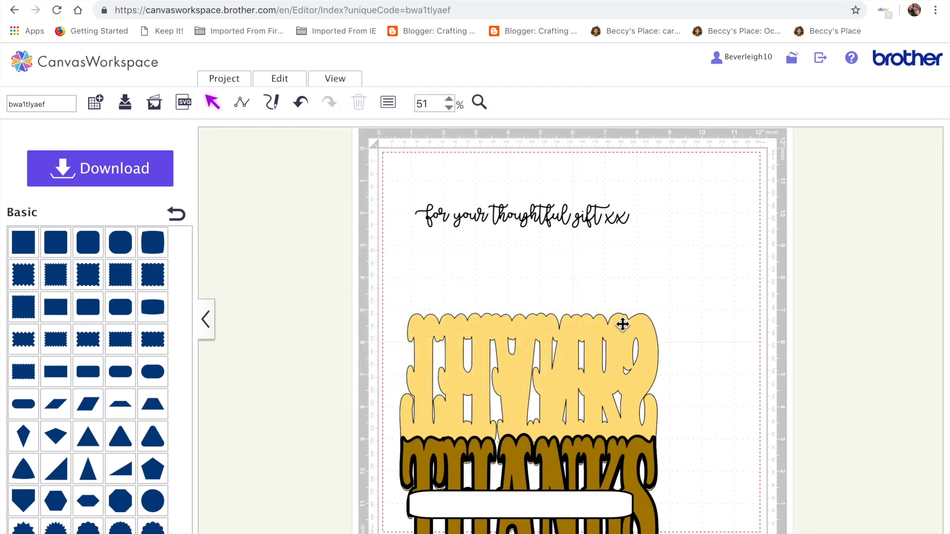
{"action": "scroll", "coordinate": [621, 324], "scroll_direction": "down", "scroll_amount": 2}
{"action": "left_click_drag", "start_coordinate": [562, 343], "coordinate": [568, 279]}
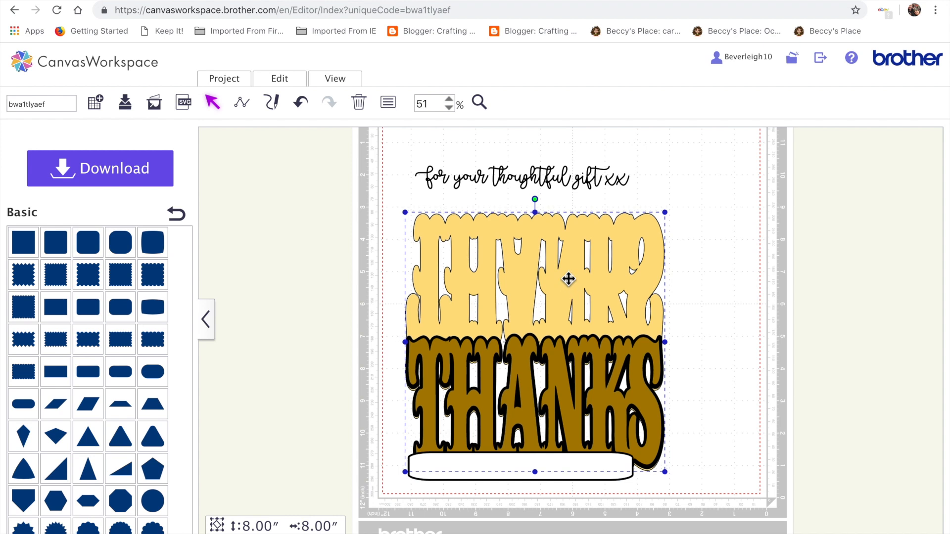
Group all the pieces of the phrase and move it onto the white banner.
{"action": "left_click_drag", "start_coordinate": [403, 152], "coordinate": [658, 200]}
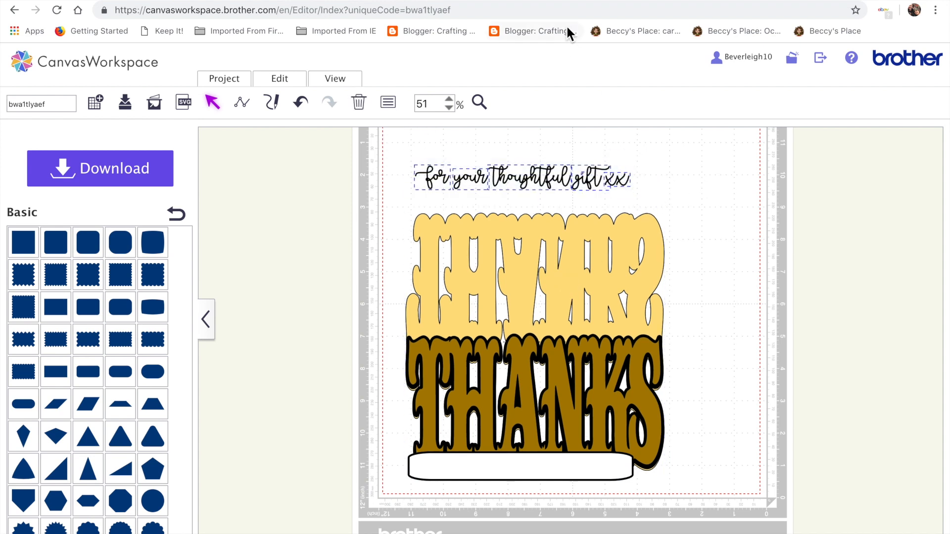
{"action": "left_click", "coordinate": [290, 85]}
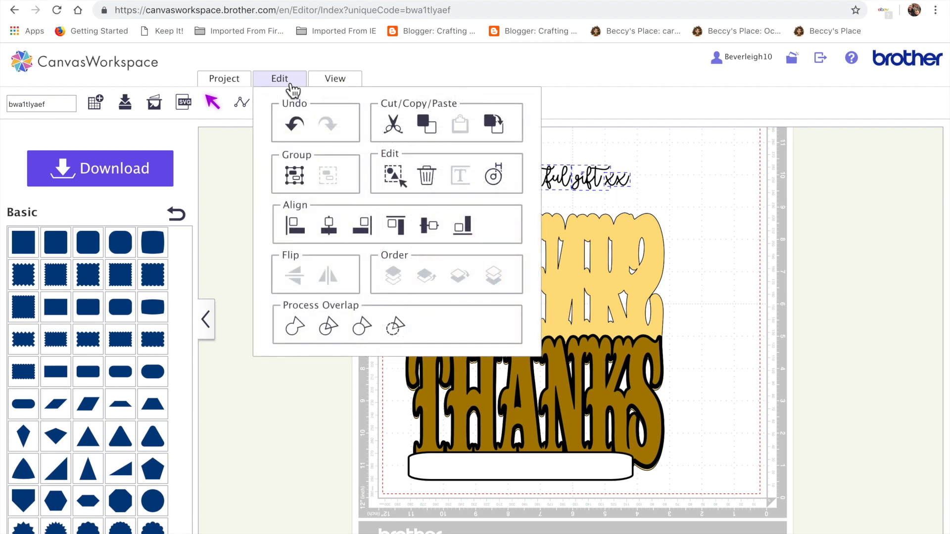
{"action": "left_click", "coordinate": [300, 186]}
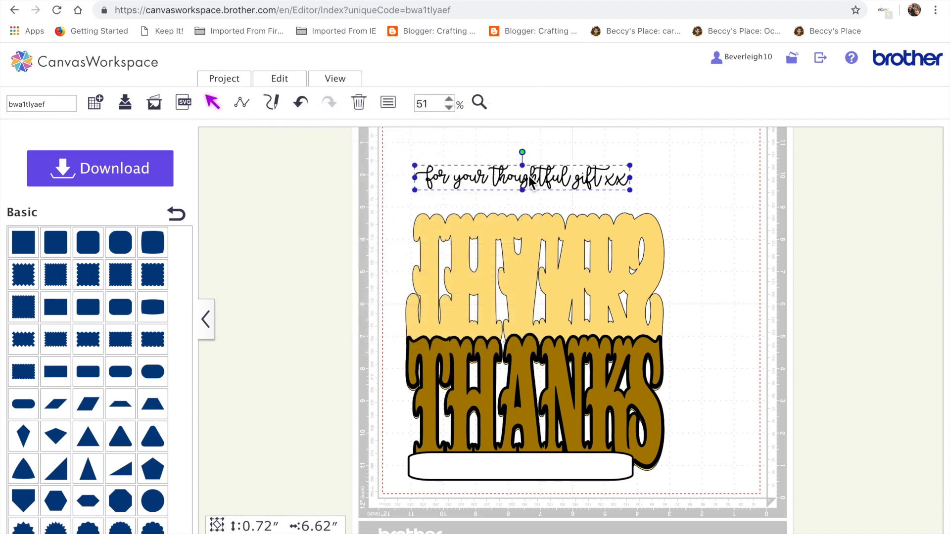
{"action": "left_click_drag", "start_coordinate": [531, 183], "coordinate": [522, 469]}
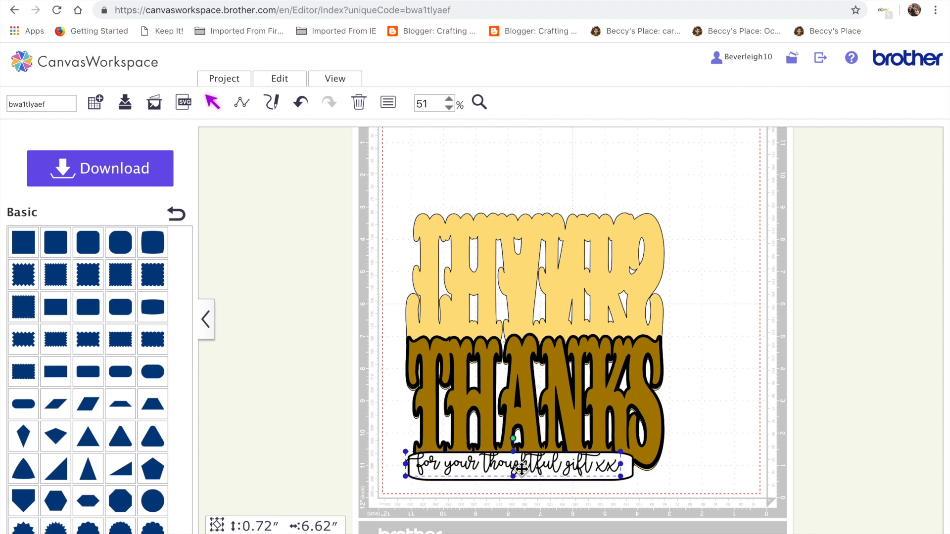
Resize the phrase to about 6.17 in wide and 0.49 in high to fit inside the banner.
{"action": "left_click_drag", "start_coordinate": [405, 452], "coordinate": [420, 454]}
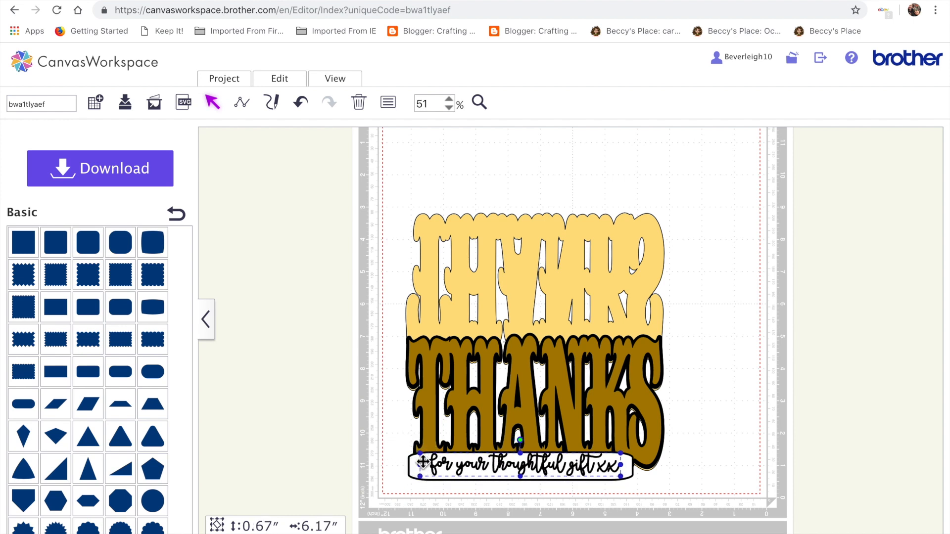
{"action": "left_click_drag", "start_coordinate": [524, 454], "coordinate": [525, 459]}
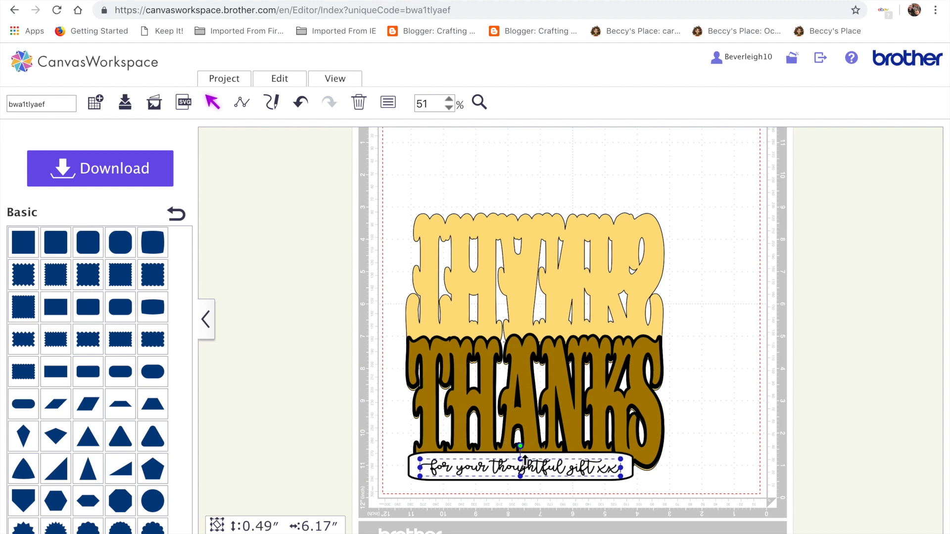
Select the phrase and white banner together and align their centers horizontally and vertically.
{"action": "left_click", "coordinate": [640, 501]}
{"action": "left_click_drag", "start_coordinate": [622, 492], "coordinate": [611, 479]}
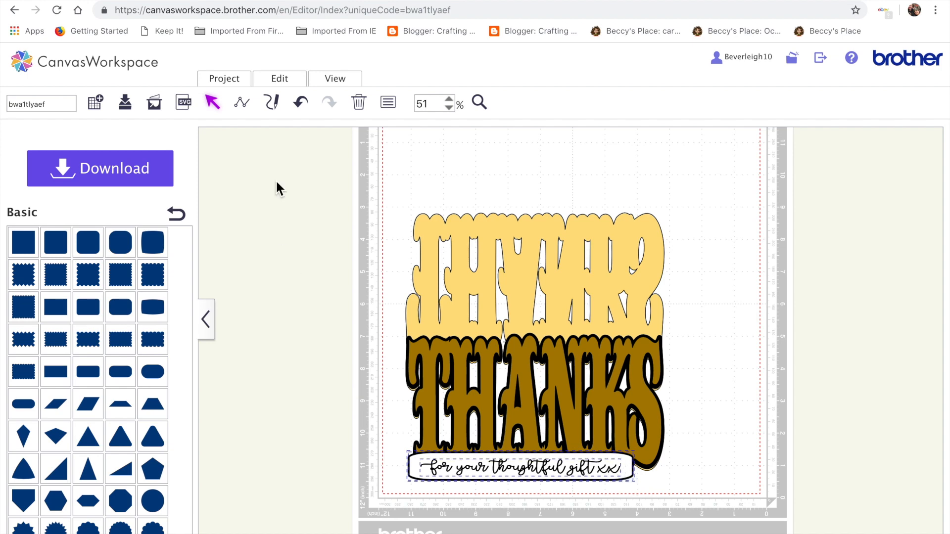
{"action": "left_click", "coordinate": [288, 82]}
{"action": "left_click", "coordinate": [336, 231]}
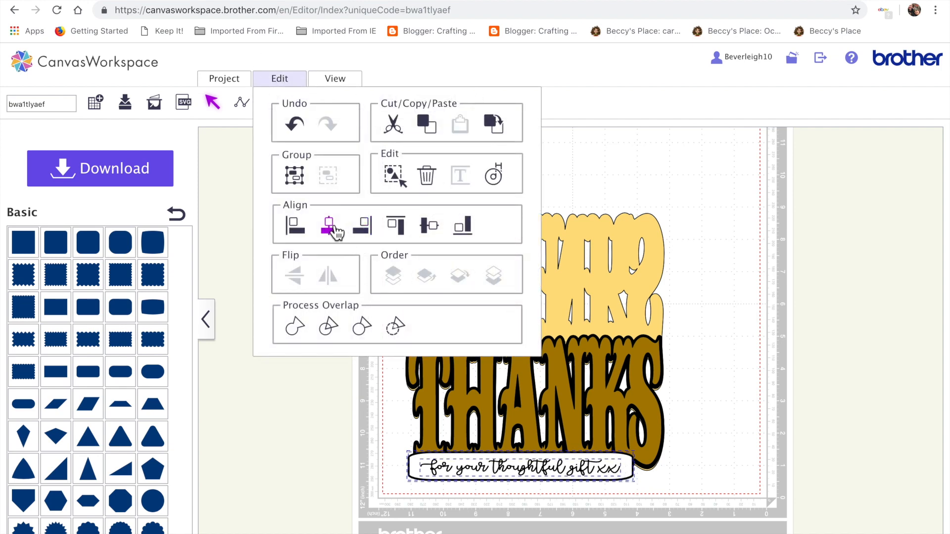
{"action": "left_click", "coordinate": [279, 80]}
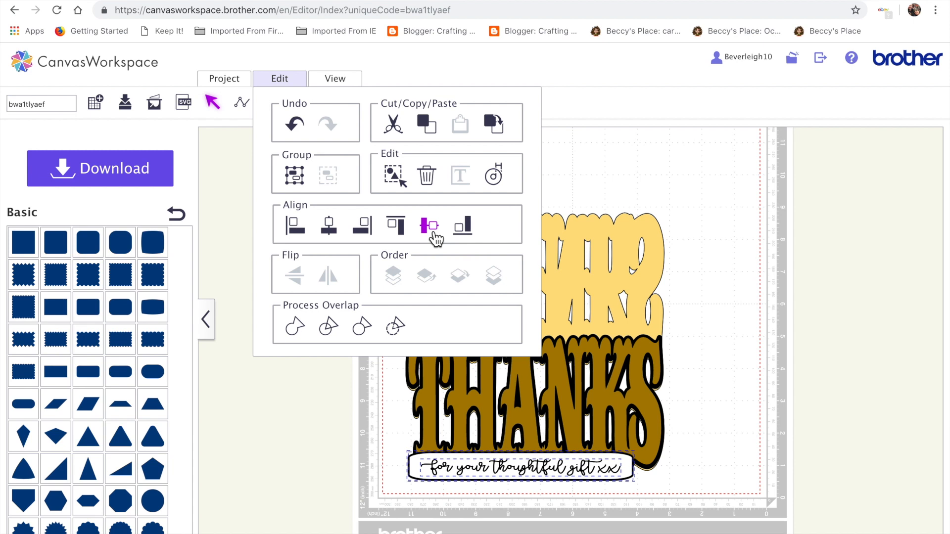
{"action": "left_click", "coordinate": [429, 226]}
{"action": "left_click", "coordinate": [725, 424]}
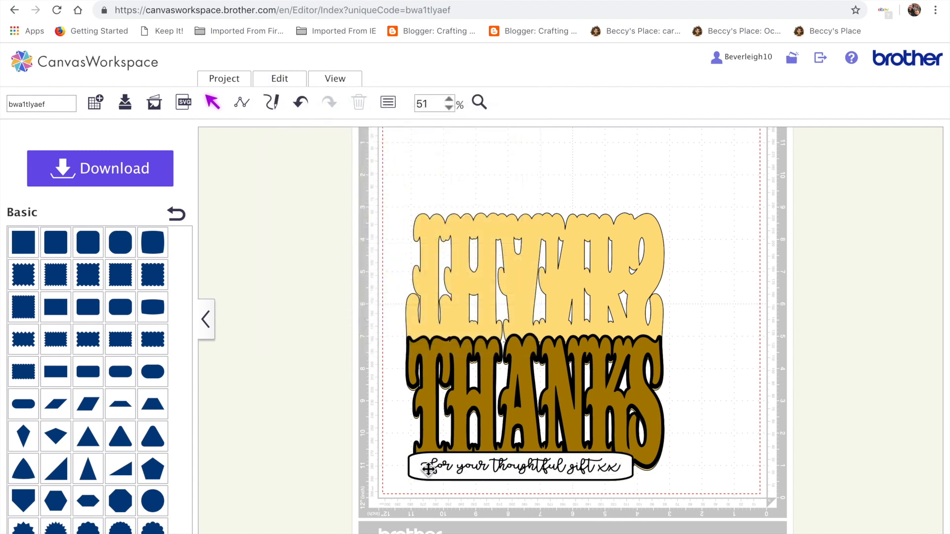
Select the whole THANKS design and ungroup it.
{"action": "left_click", "coordinate": [600, 480]}
{"action": "left_click", "coordinate": [650, 413]}
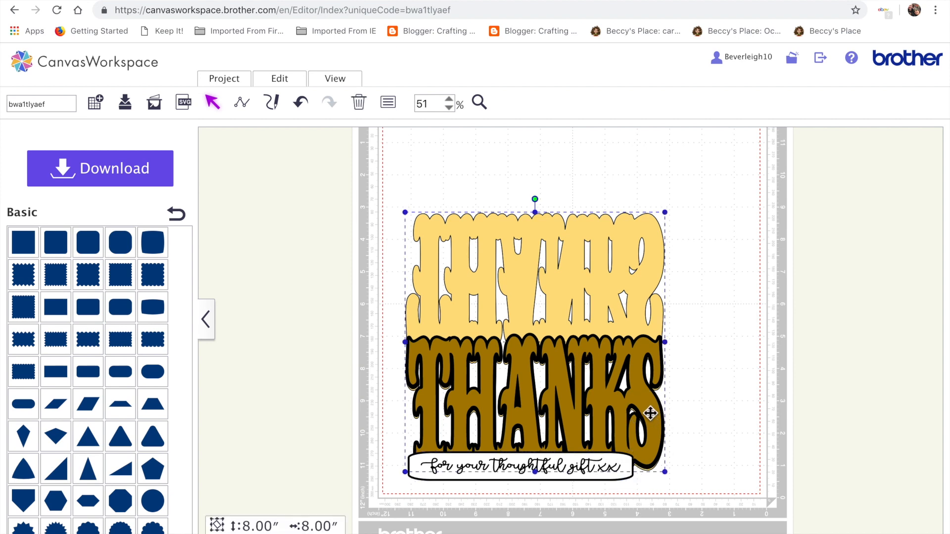
{"action": "left_click", "coordinate": [273, 79]}
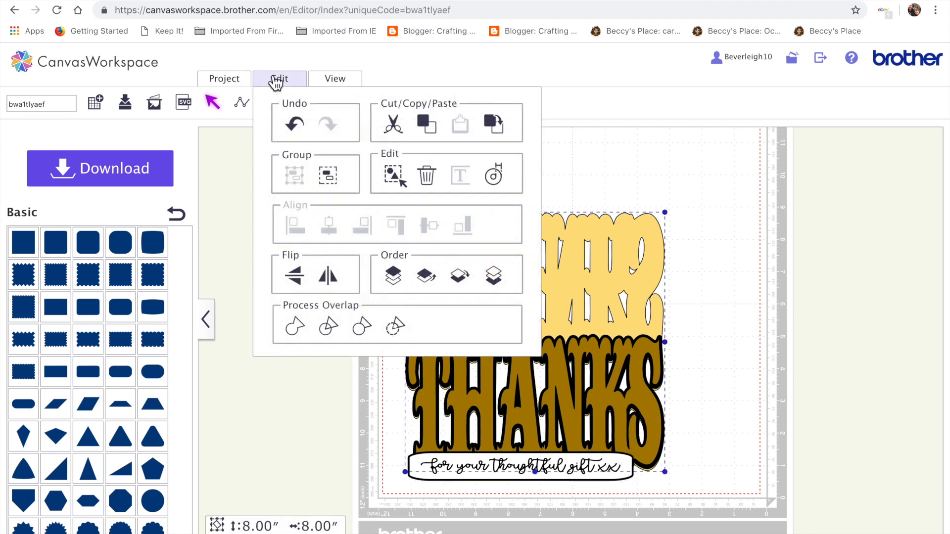
{"action": "left_click", "coordinate": [328, 176]}
{"action": "left_click", "coordinate": [730, 384]}
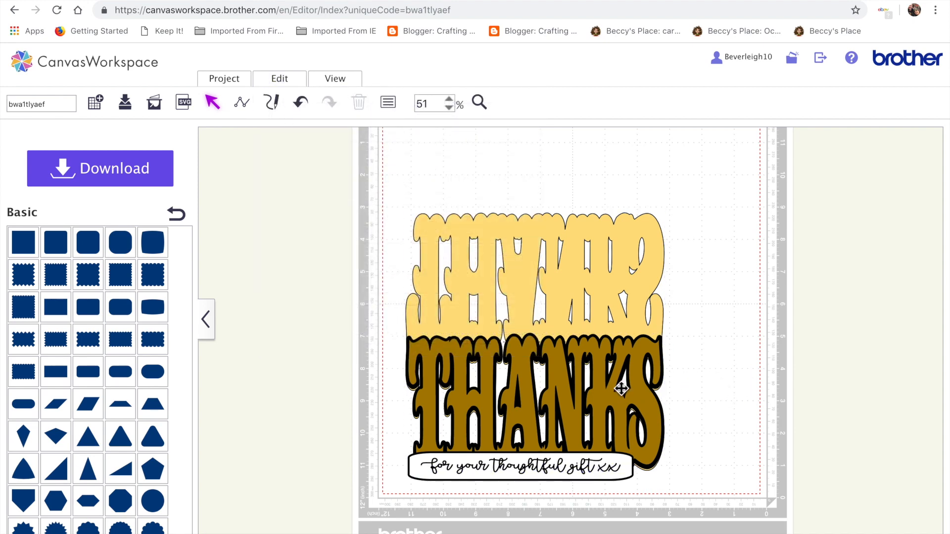
Nudge the brown THANKS layer a few steps into alignment with the yellow layer.
{"action": "left_click", "coordinate": [607, 401]}
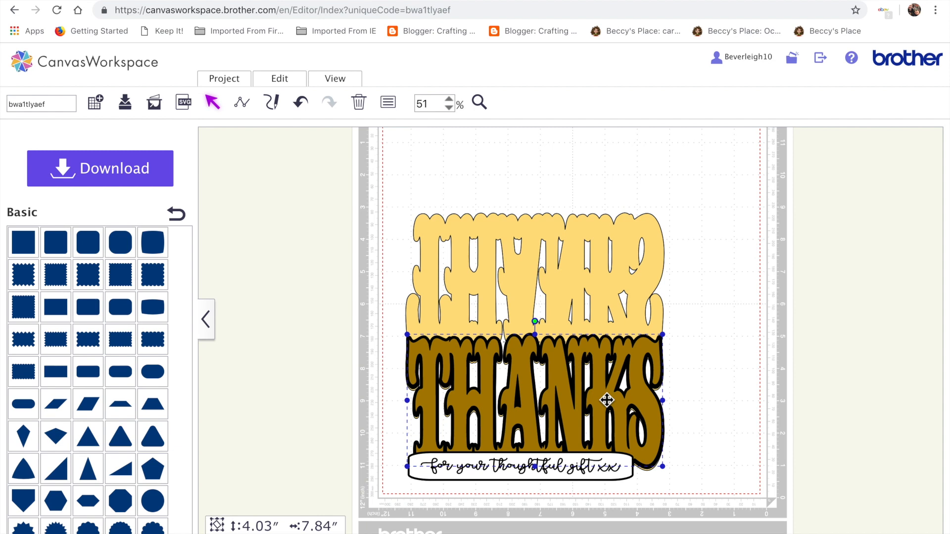
{"action": "key", "text": "Down"}
{"action": "key", "text": "Left"}
{"action": "key", "text": "Left"}
{"action": "key", "text": "Left"}
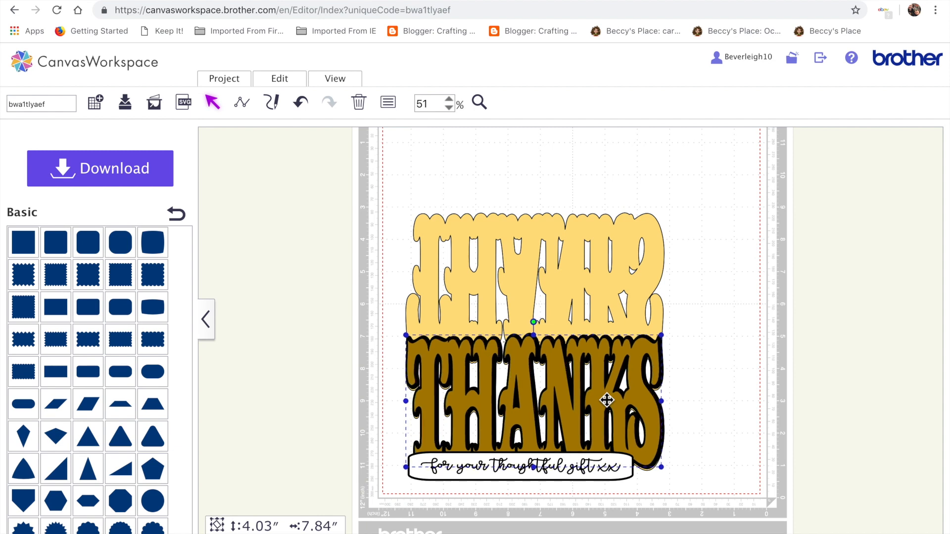
{"action": "key", "text": "Right"}
{"action": "key", "text": "Right"}
{"action": "key", "text": "Right"}
{"action": "key", "text": "Right"}
{"action": "key", "text": "Left"}
{"action": "left_click", "coordinate": [574, 502]}
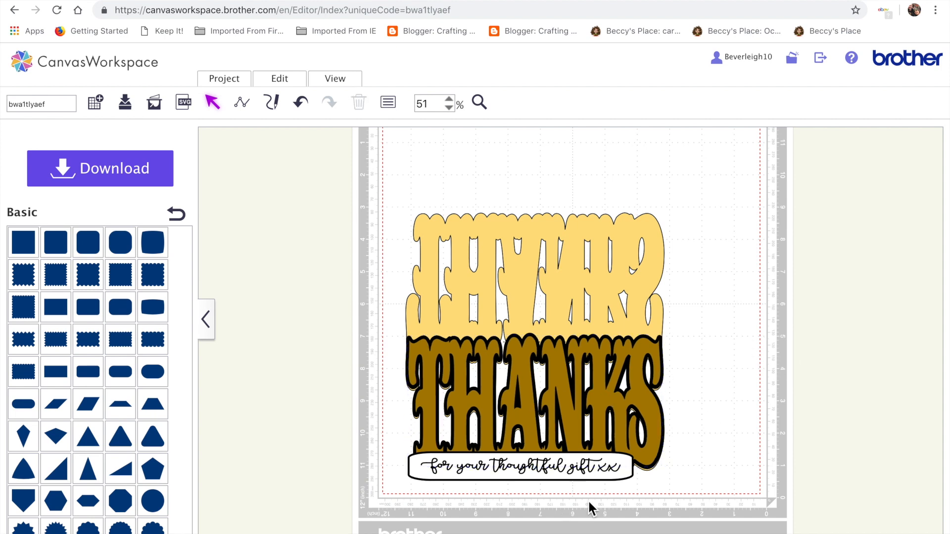
Select the banner and phrase together and move them up onto the lower part of the THANKS lettering.
{"action": "left_click_drag", "start_coordinate": [605, 479], "coordinate": [568, 480]}
{"action": "left_click", "coordinate": [700, 462]}
{"action": "left_click_drag", "start_coordinate": [623, 485], "coordinate": [608, 477]}
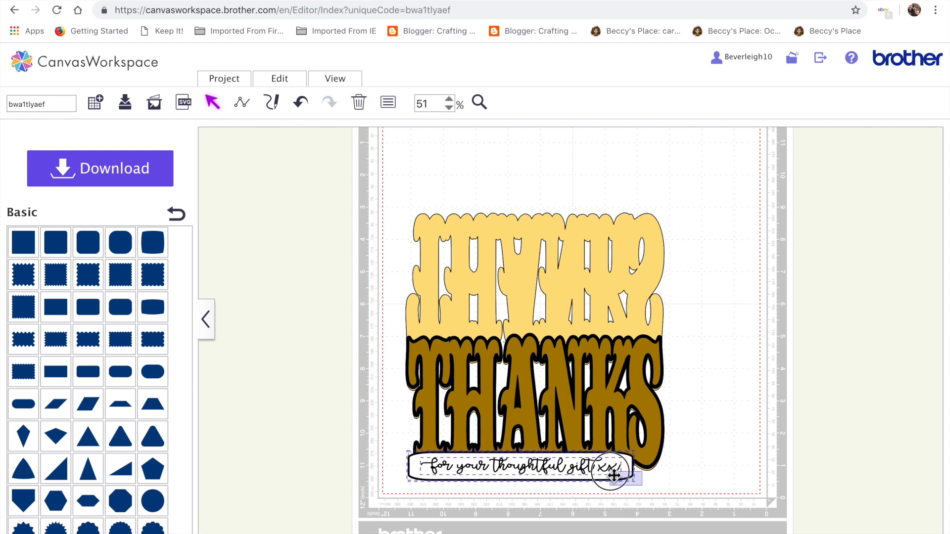
{"action": "left_click_drag", "start_coordinate": [569, 463], "coordinate": [579, 432]}
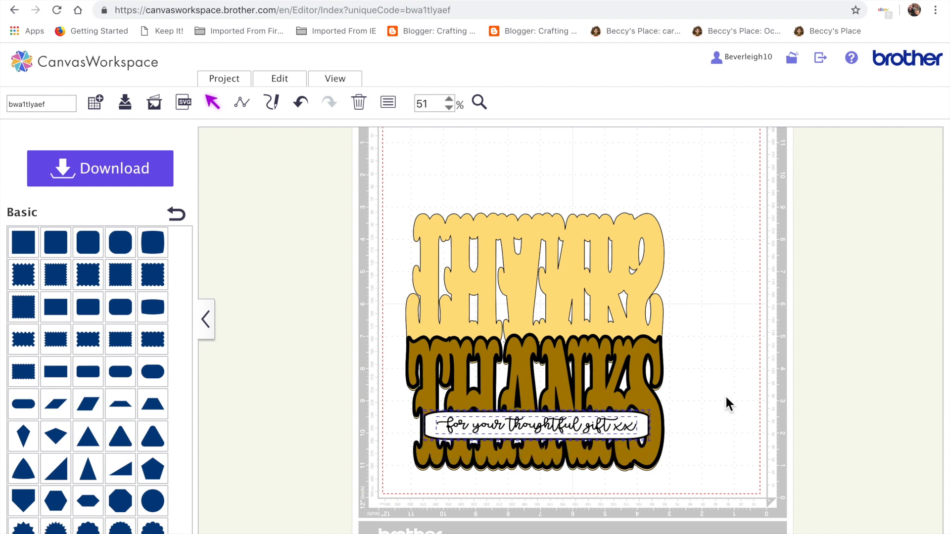
Group the banner and phrase and move them down slightly.
{"action": "left_click", "coordinate": [295, 84]}
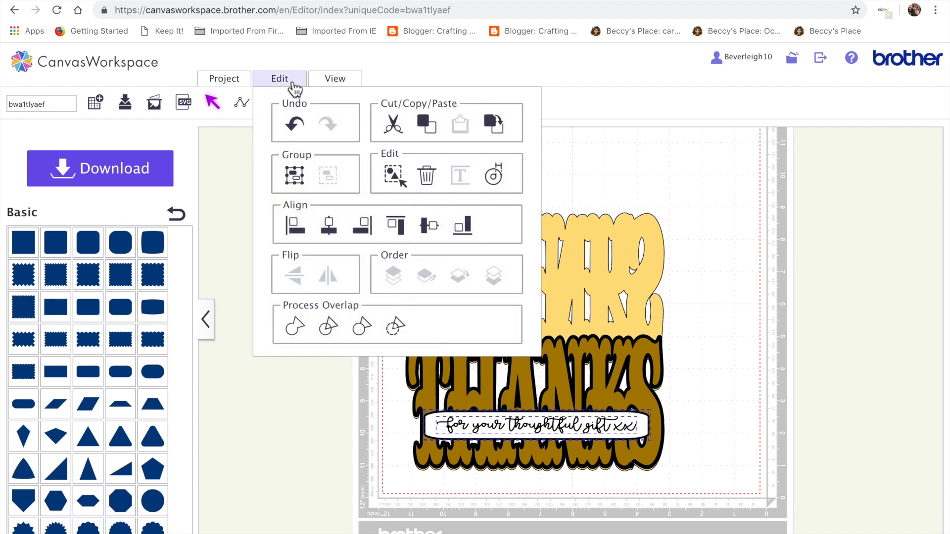
{"action": "left_click", "coordinate": [304, 186]}
{"action": "left_click_drag", "start_coordinate": [540, 413], "coordinate": [540, 422]}
{"action": "left_click", "coordinate": [710, 424]}
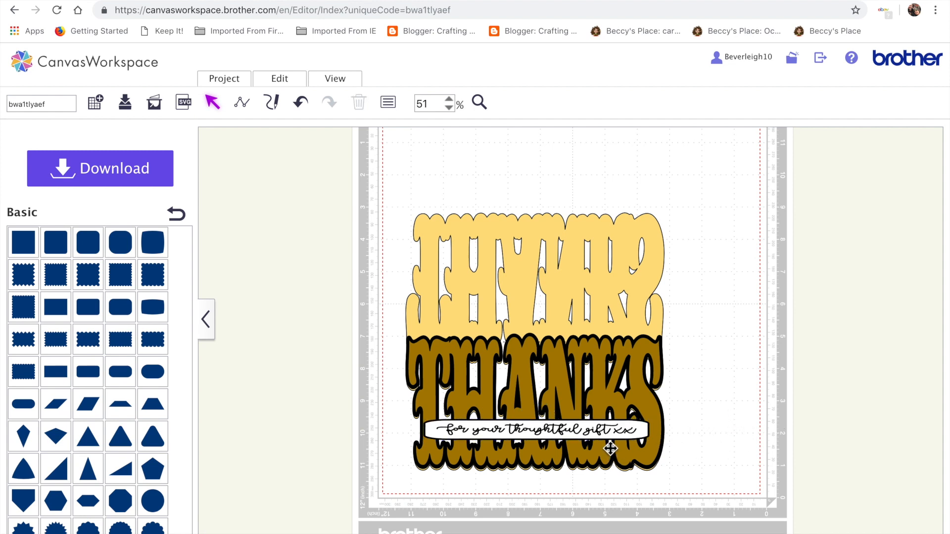
Nudge the banner group sideways to center it across the THANKS lettering.
{"action": "left_click", "coordinate": [603, 434]}
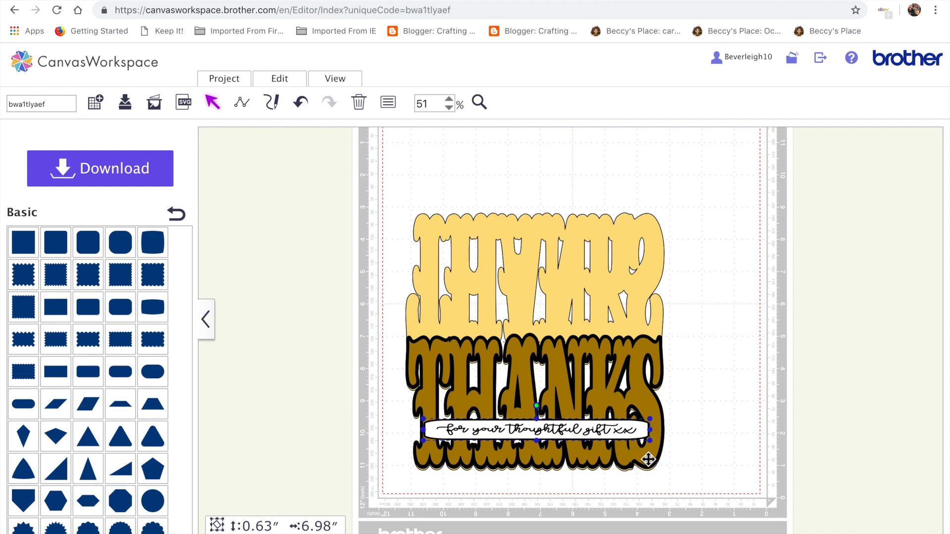
{"action": "left_click_drag", "start_coordinate": [627, 435], "coordinate": [629, 437]}
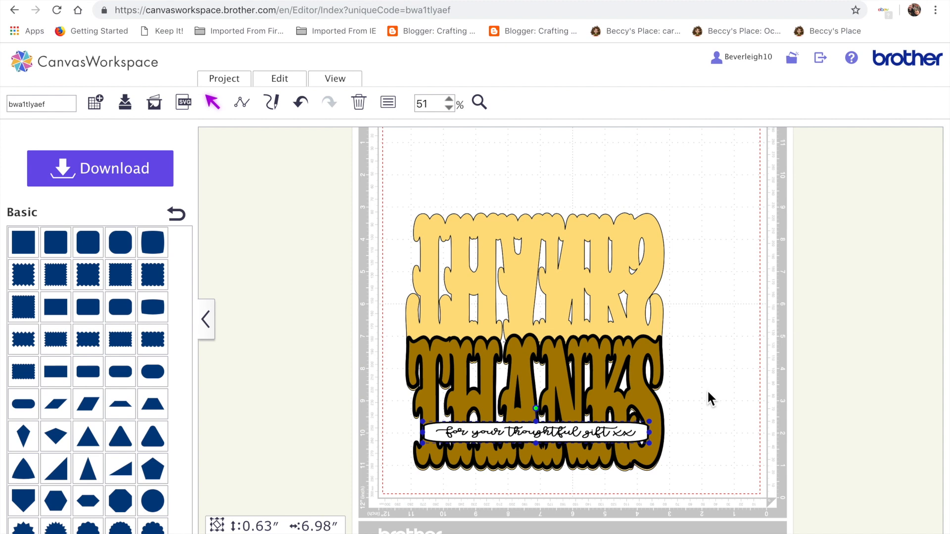
{"action": "left_click_drag", "start_coordinate": [645, 431], "coordinate": [647, 431]}
{"action": "key", "text": "Right"}
{"action": "key", "text": "Right"}
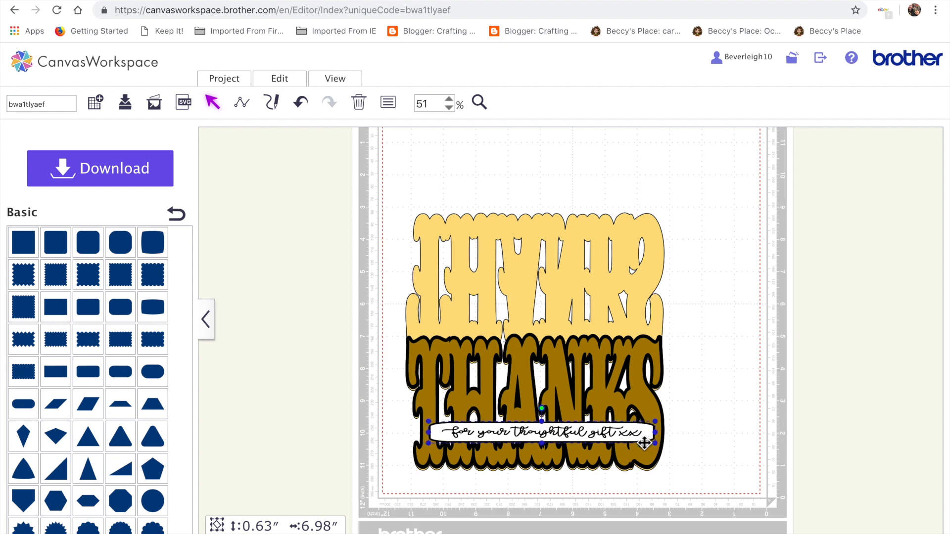
{"action": "key", "text": "Left"}
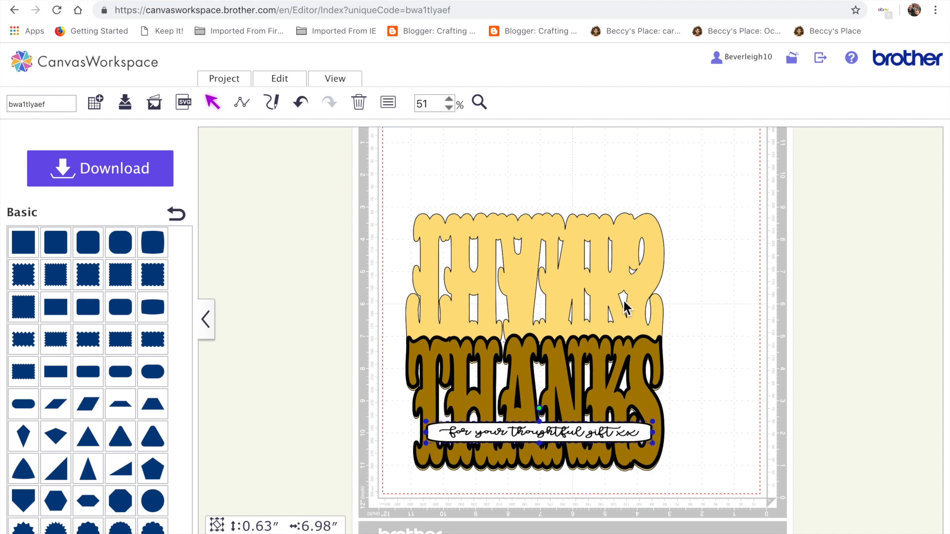
Ungroup the banner and phrase and select the banner.
{"action": "mouse_move", "coordinate": [289, 83]}
{"action": "left_click", "coordinate": [330, 180]}
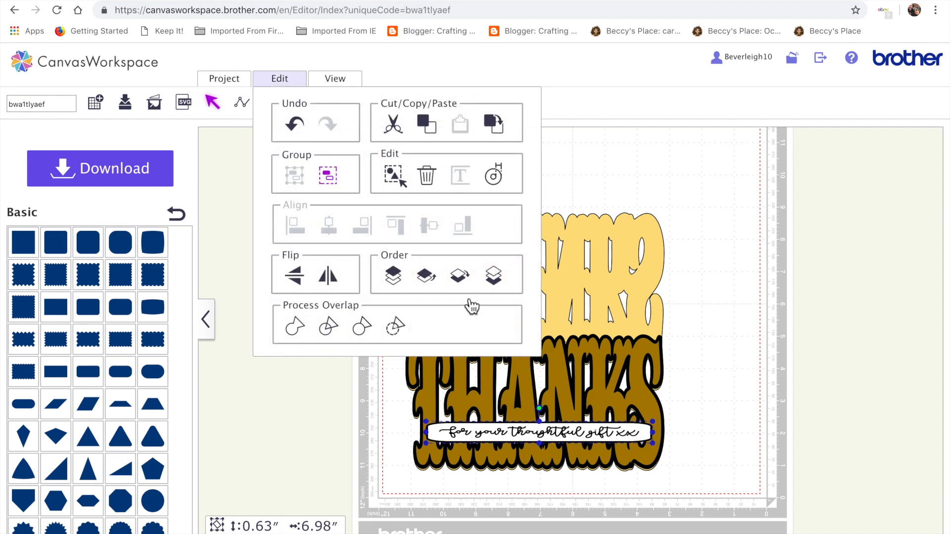
{"action": "left_click", "coordinate": [605, 436]}
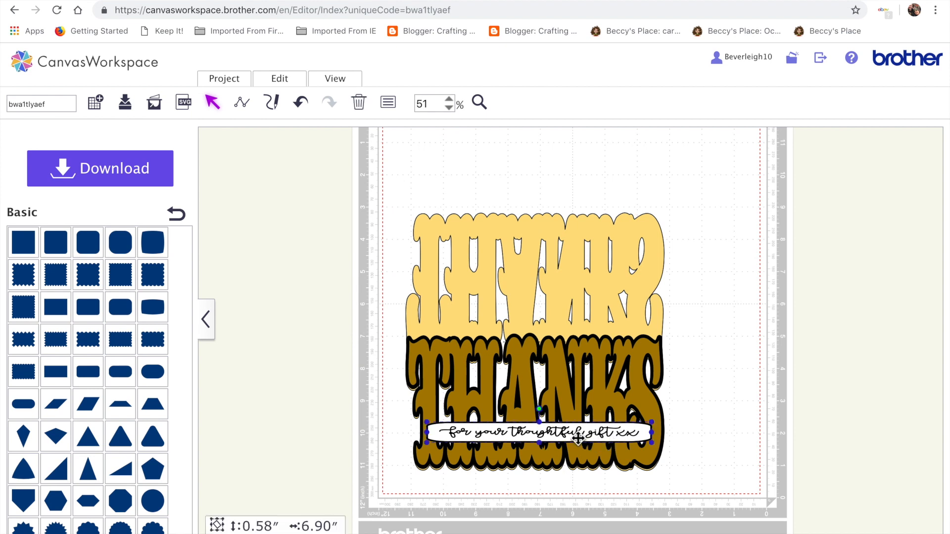
Zoom in to 150% and inspect the banner outline and phrase up close.
{"action": "double_click", "coordinate": [559, 437]}
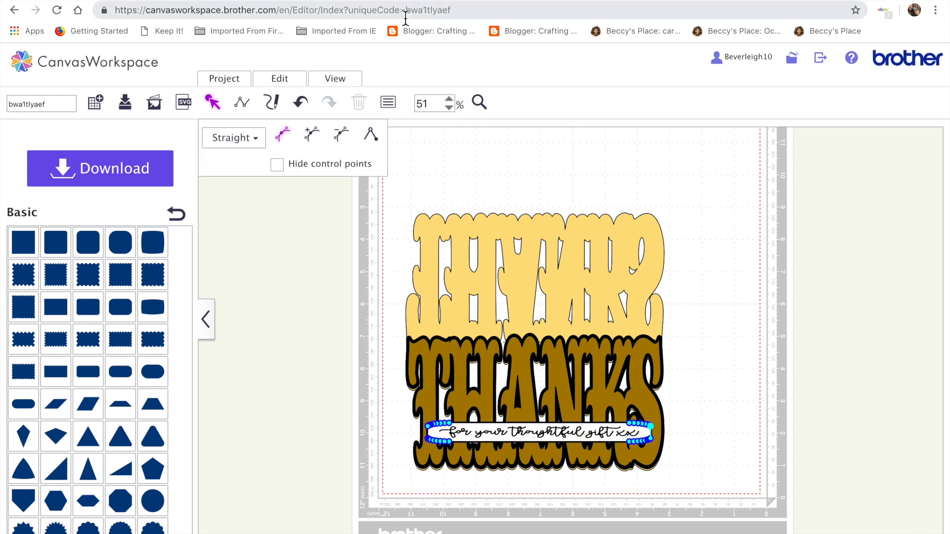
{"action": "left_click", "coordinate": [449, 99]}
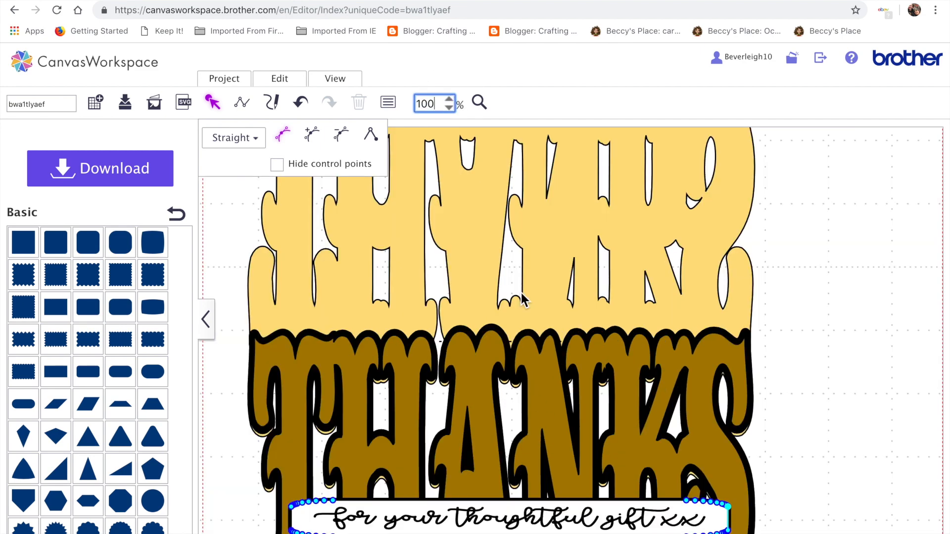
{"action": "left_click", "coordinate": [860, 227]}
{"action": "scroll", "coordinate": [860, 226], "scroll_direction": "down", "scroll_amount": 3}
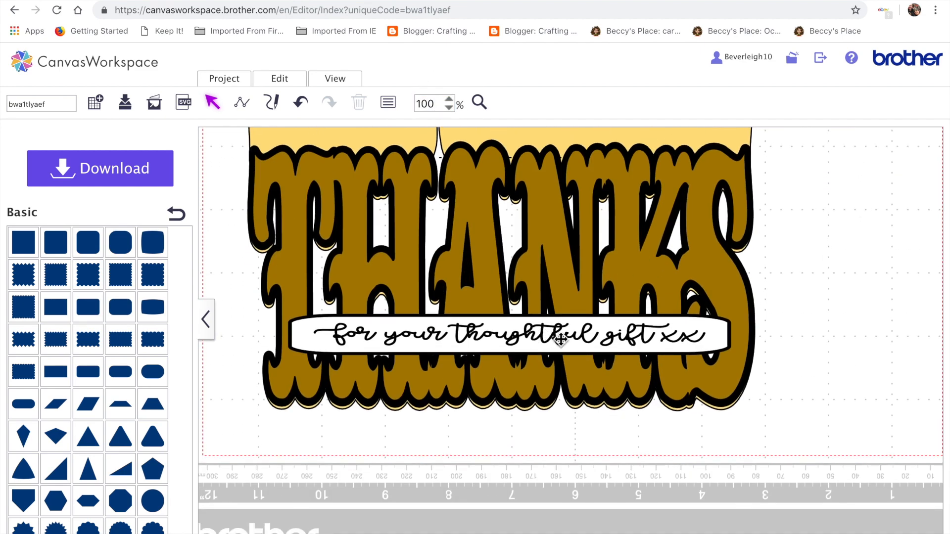
{"action": "left_click", "coordinate": [560, 340]}
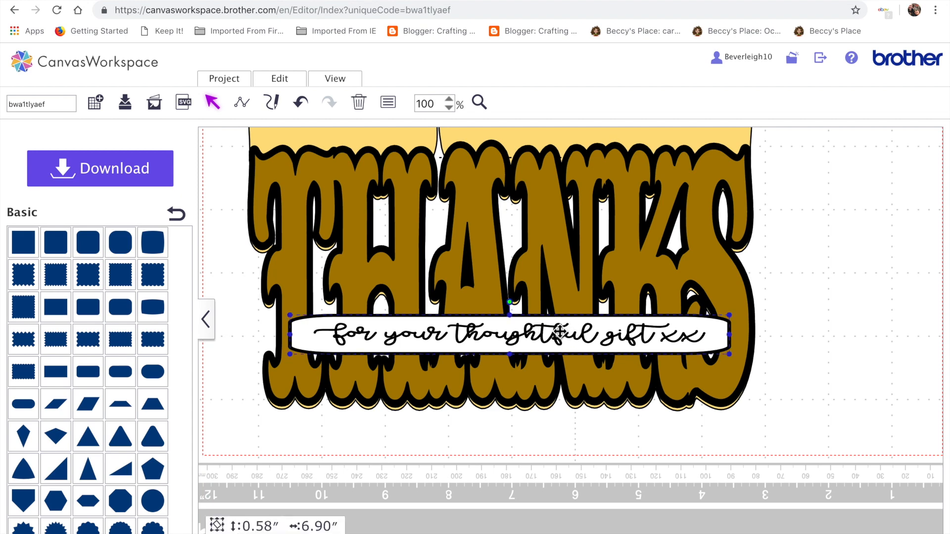
{"action": "double_click", "coordinate": [561, 332]}
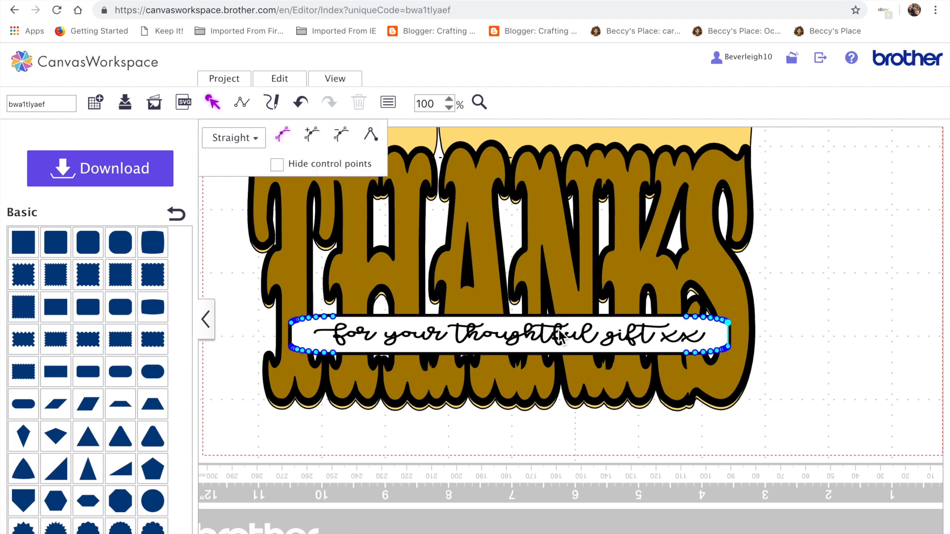
{"action": "left_click", "coordinate": [831, 276]}
{"action": "left_click", "coordinate": [449, 100]}
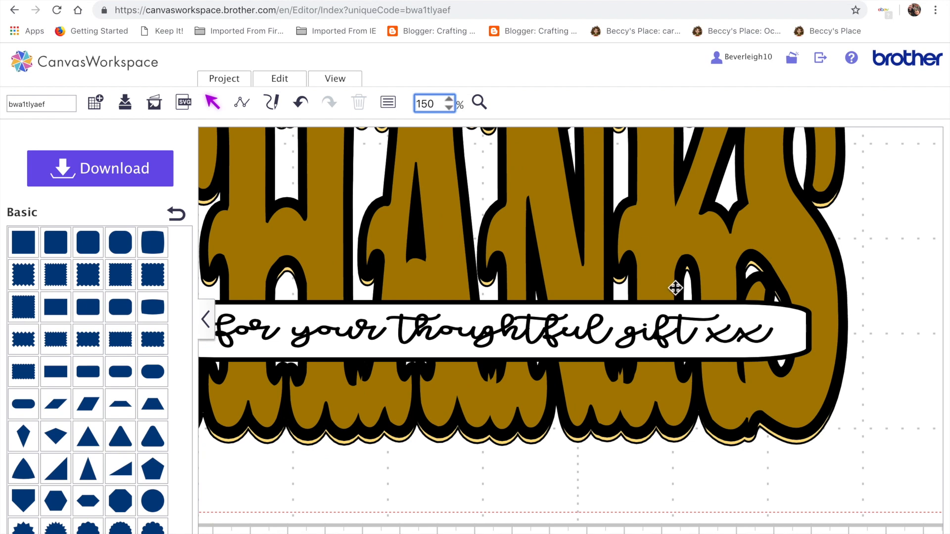
Set the phrase's line type to Drawing Line with the outline area filled.
{"action": "left_click", "coordinate": [663, 338]}
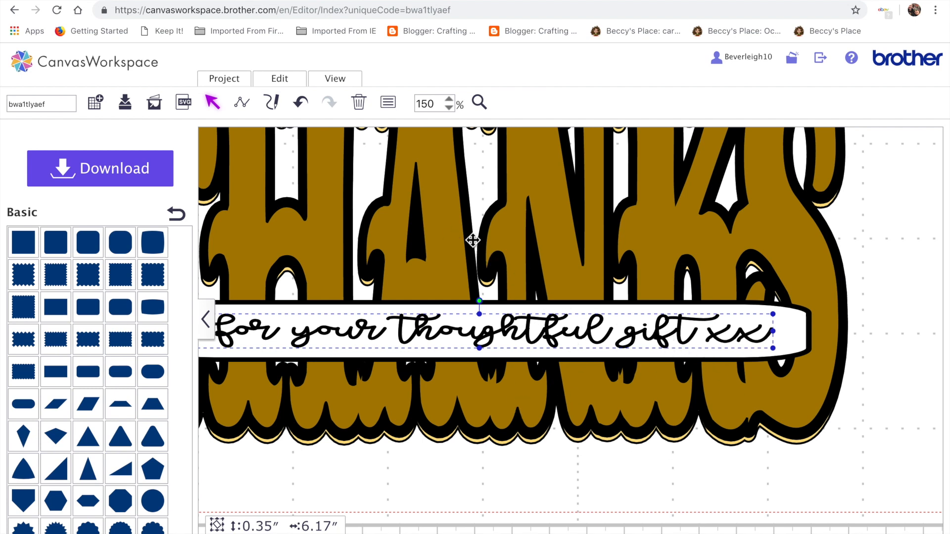
{"action": "left_click", "coordinate": [390, 104]}
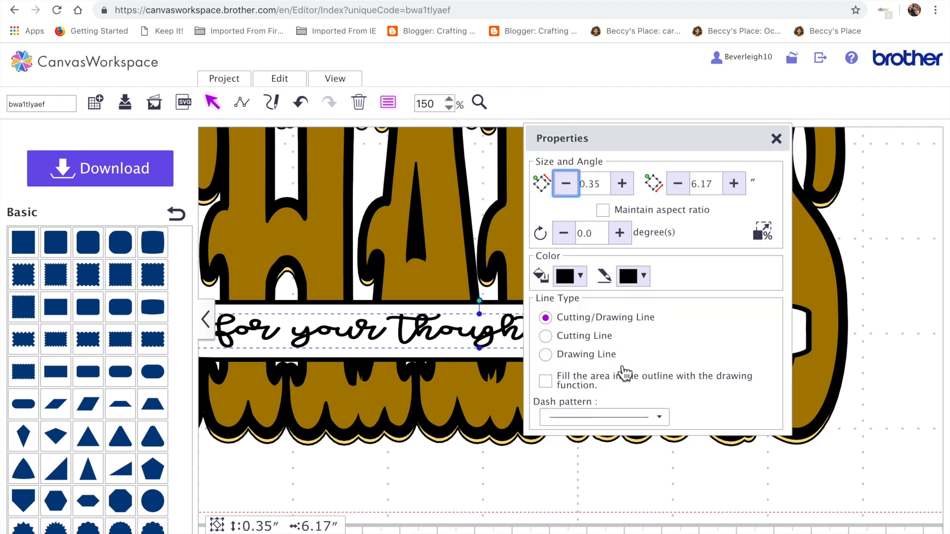
{"action": "left_click", "coordinate": [599, 355]}
{"action": "left_click", "coordinate": [546, 383]}
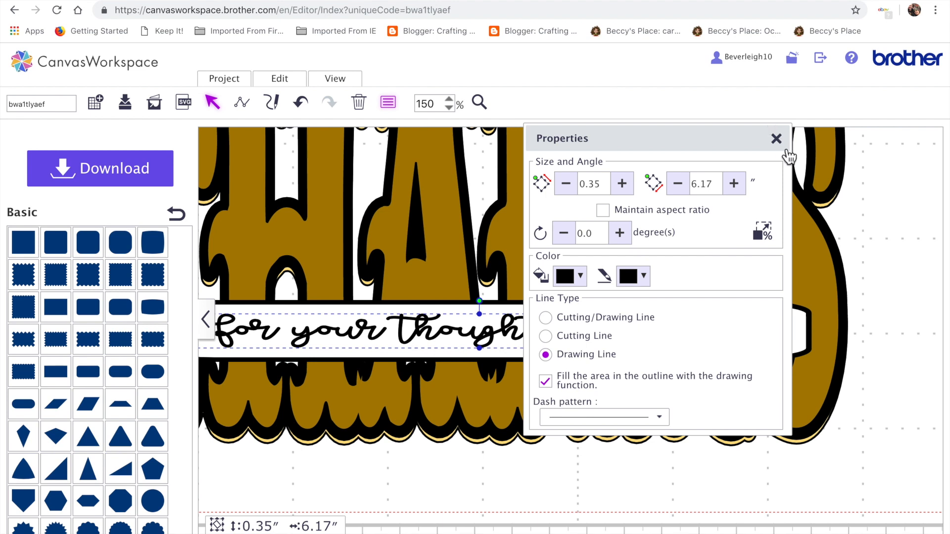
{"action": "left_click", "coordinate": [776, 139]}
{"action": "left_click", "coordinate": [599, 469]}
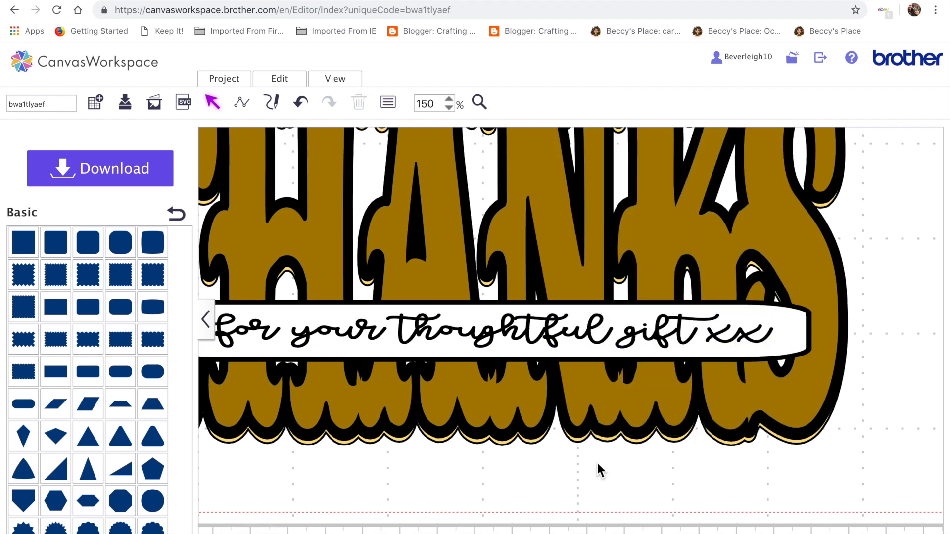
Nudge the brown THANKS layer slightly downward to sit against its shadow layers.
{"action": "scroll", "coordinate": [598, 469], "scroll_direction": "left", "scroll_amount": 3}
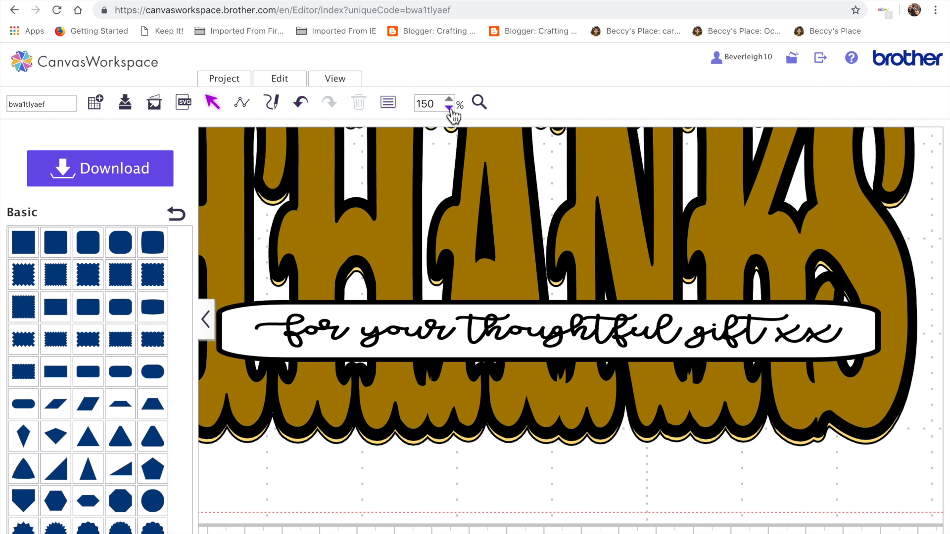
{"action": "left_click", "coordinate": [350, 92]}
{"action": "left_click", "coordinate": [358, 121]}
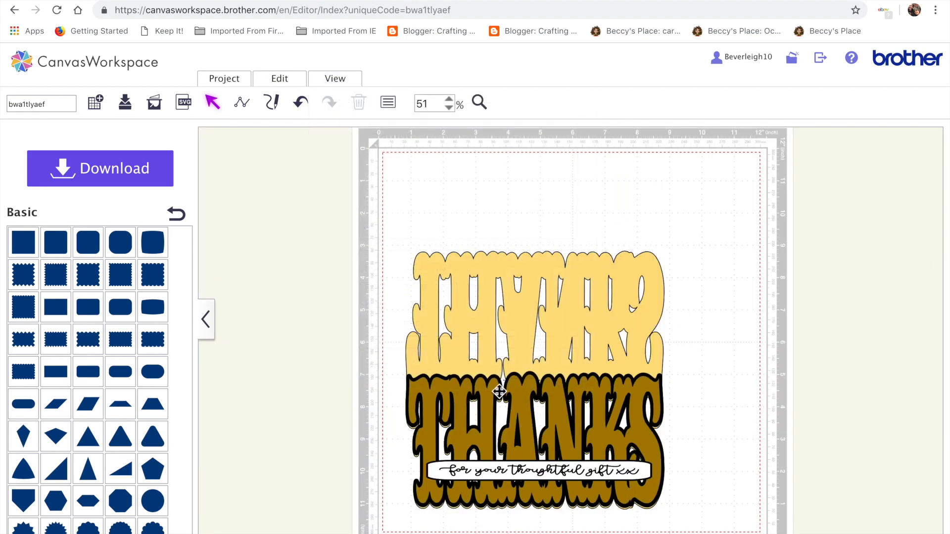
{"action": "left_click", "coordinate": [445, 392]}
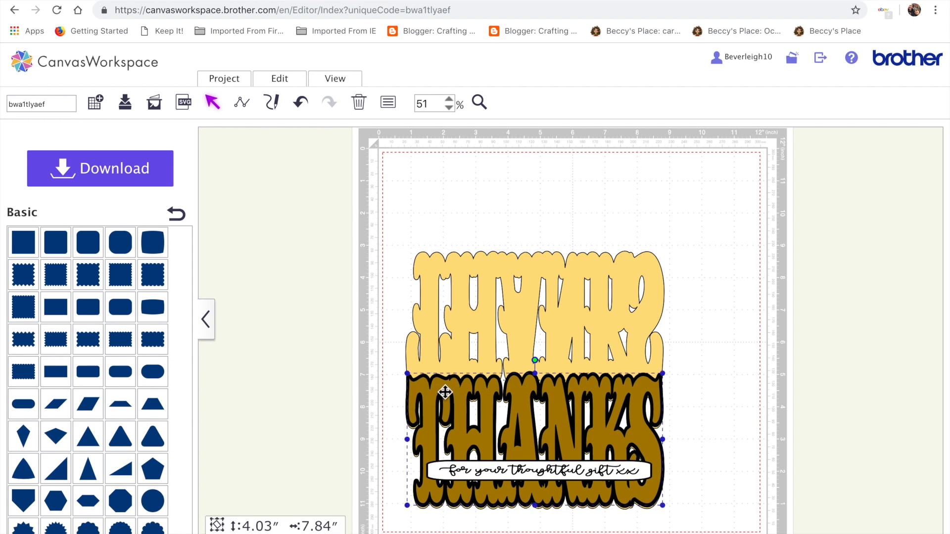
{"action": "key", "text": "Down"}
{"action": "key", "text": "Down"}
{"action": "key", "text": "Down"}
{"action": "key", "text": "Down"}
{"action": "key", "text": "Down"}
{"action": "key", "text": "Down"}
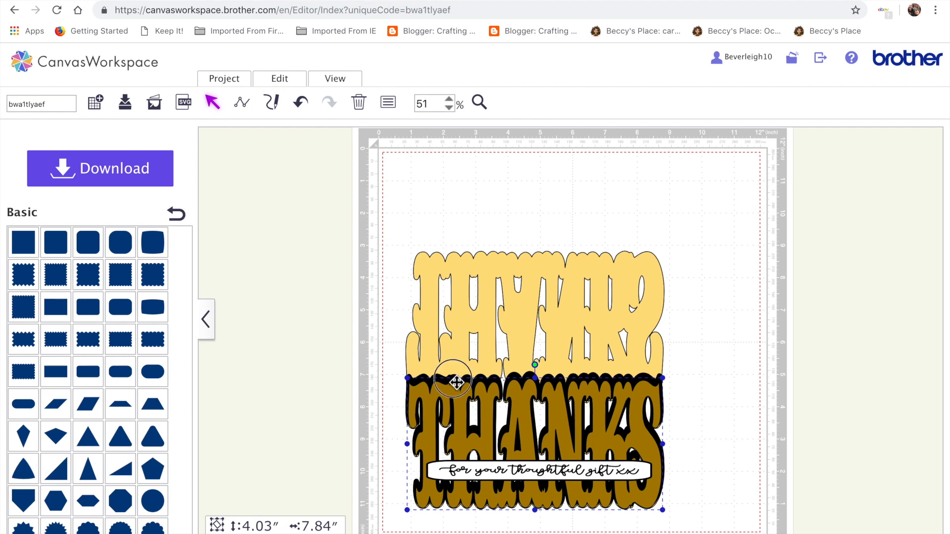
{"action": "left_click", "coordinate": [456, 382]}
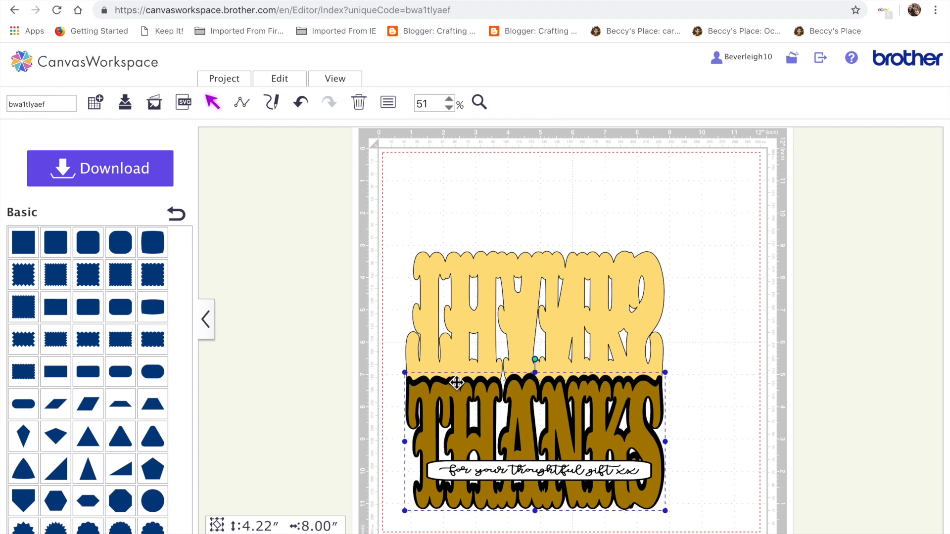
{"action": "left_click", "coordinate": [585, 391]}
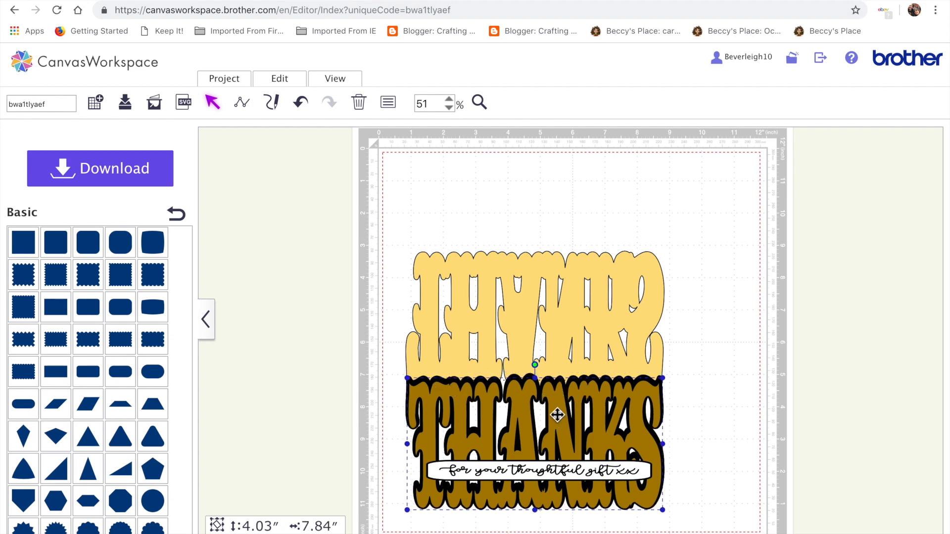
{"action": "double_click", "coordinate": [558, 415]}
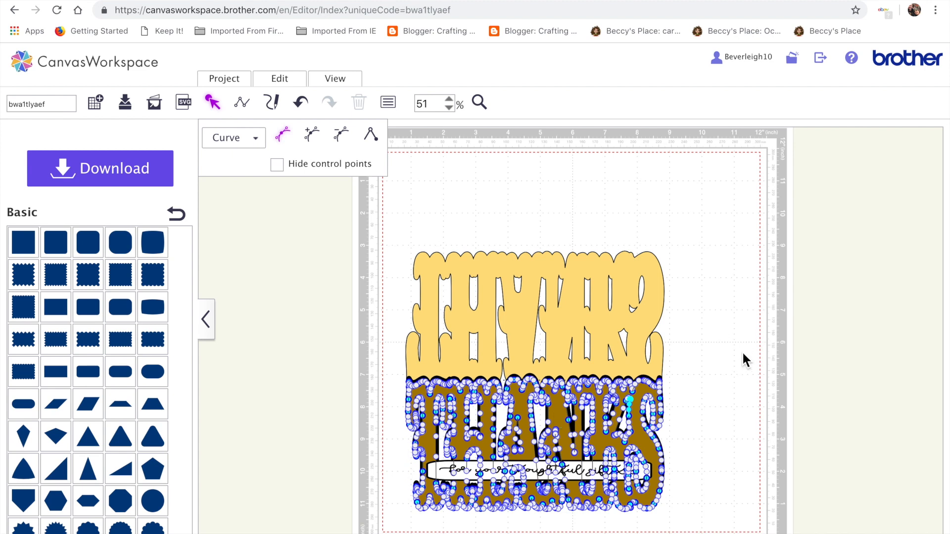
{"action": "left_click", "coordinate": [731, 366]}
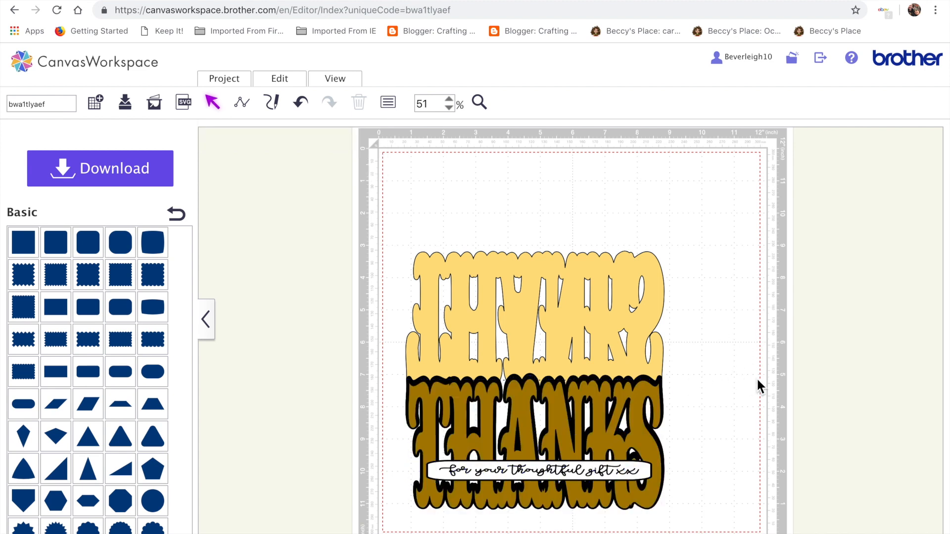
{"action": "left_click", "coordinate": [626, 403]}
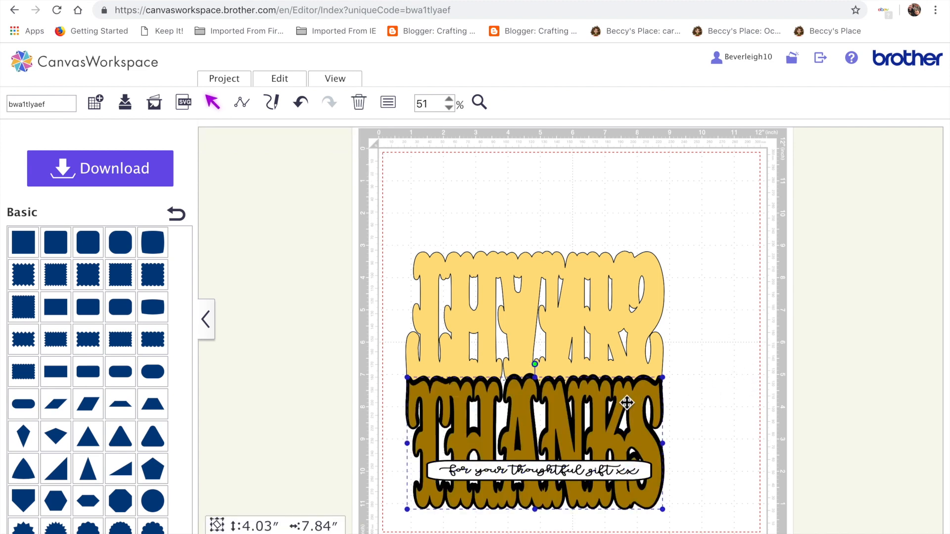
{"action": "left_click", "coordinate": [702, 413]}
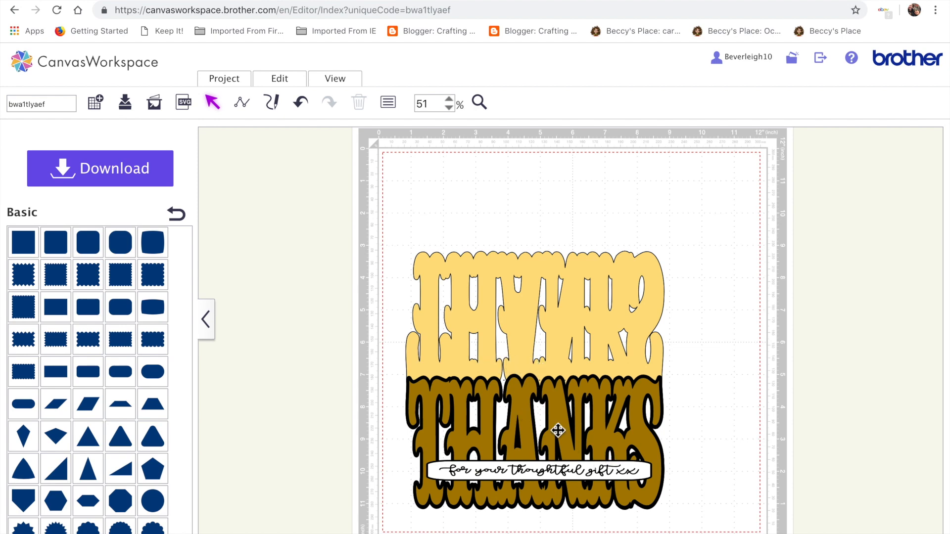
Move the yellow card base up clear of the lettering and insert a rectangle resized to about 0.29 by 1.08 inches.
{"action": "left_click_drag", "start_coordinate": [598, 294], "coordinate": [549, 195]}
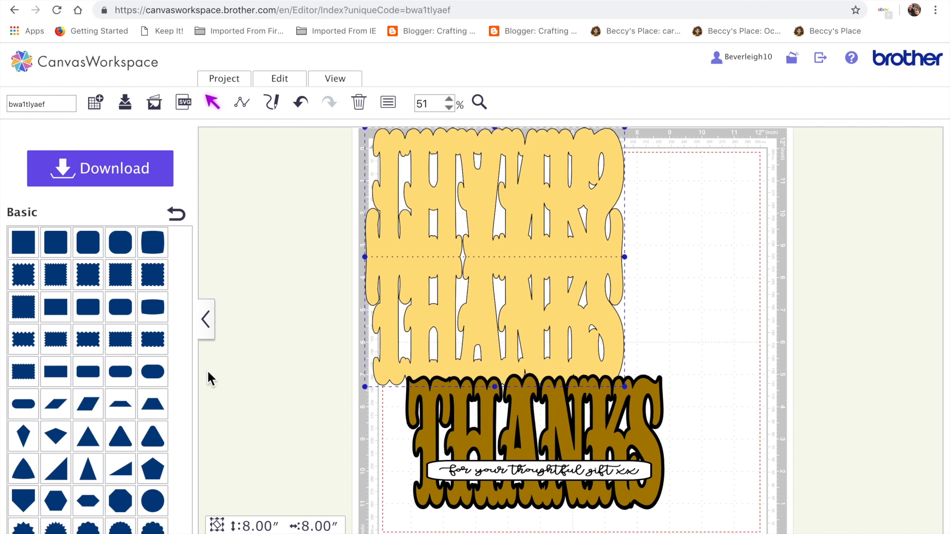
{"action": "left_click", "coordinate": [53, 376]}
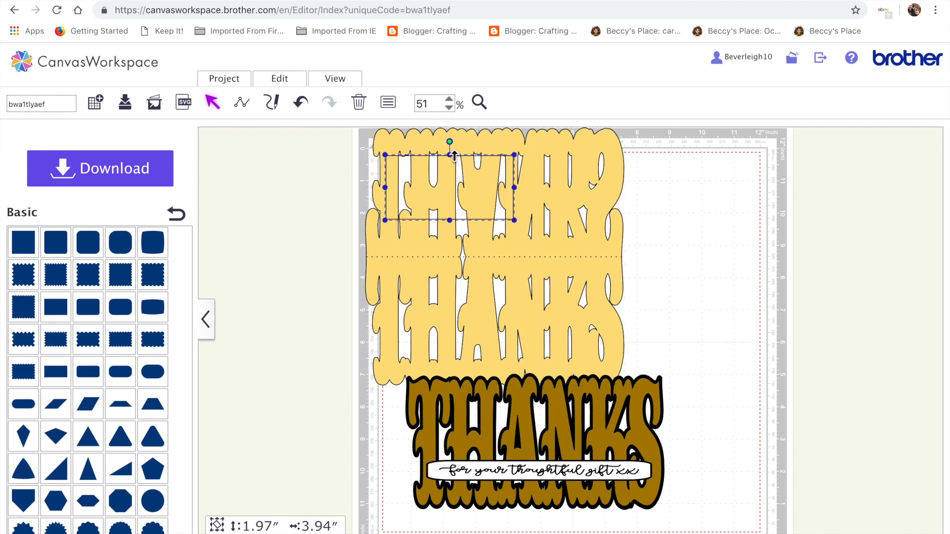
{"action": "left_click_drag", "start_coordinate": [446, 187], "coordinate": [297, 238]}
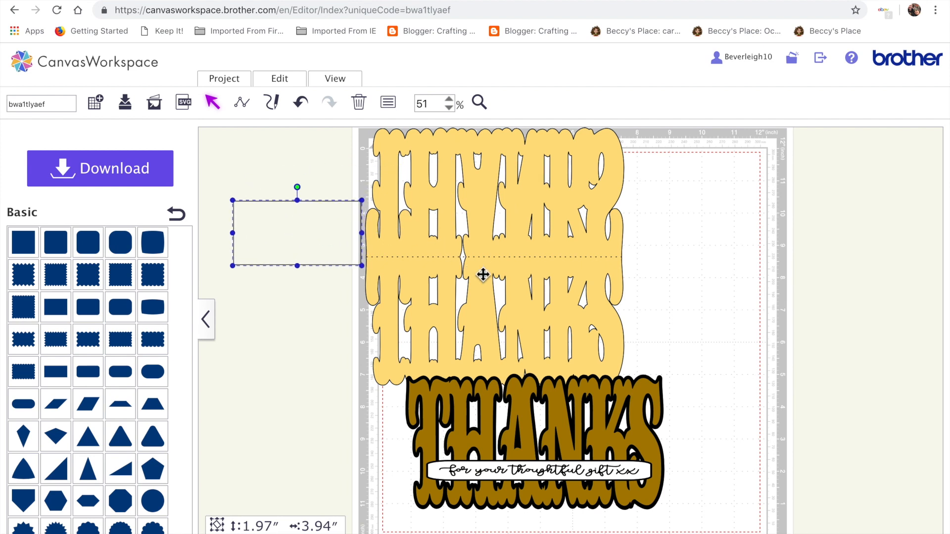
{"action": "left_click_drag", "start_coordinate": [362, 233], "coordinate": [269, 233]}
{"action": "left_click_drag", "start_coordinate": [251, 266], "coordinate": [252, 214]}
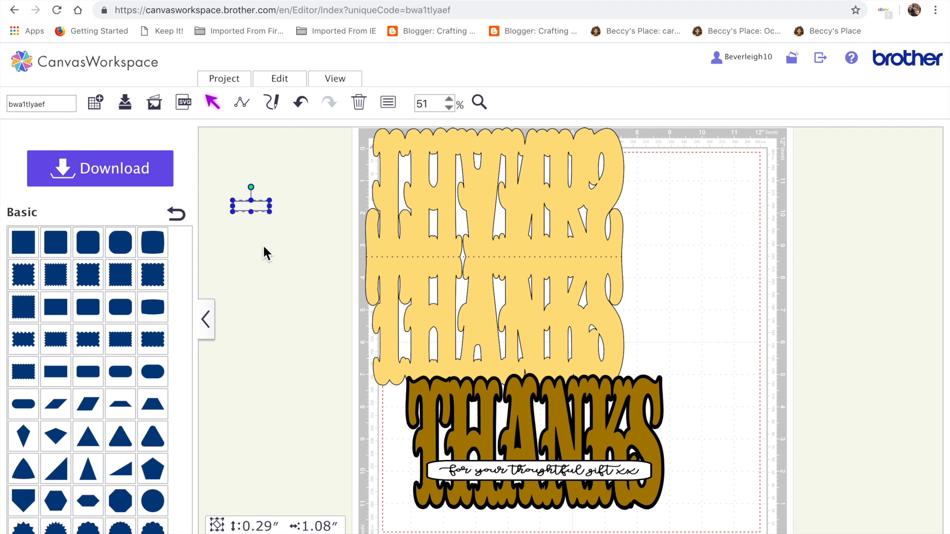
Duplicate the small rectangle and place the two copies just above and below the card's center fold.
{"action": "key", "text": "super+v"}
{"action": "left_click_drag", "start_coordinate": [275, 220], "coordinate": [474, 269]}
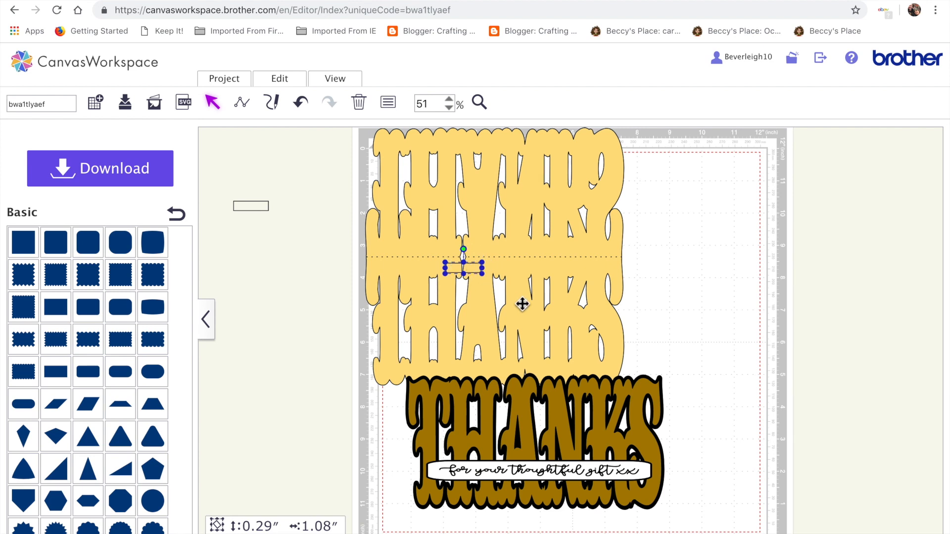
{"action": "left_click", "coordinate": [252, 208]}
{"action": "left_click_drag", "start_coordinate": [251, 208], "coordinate": [465, 249]}
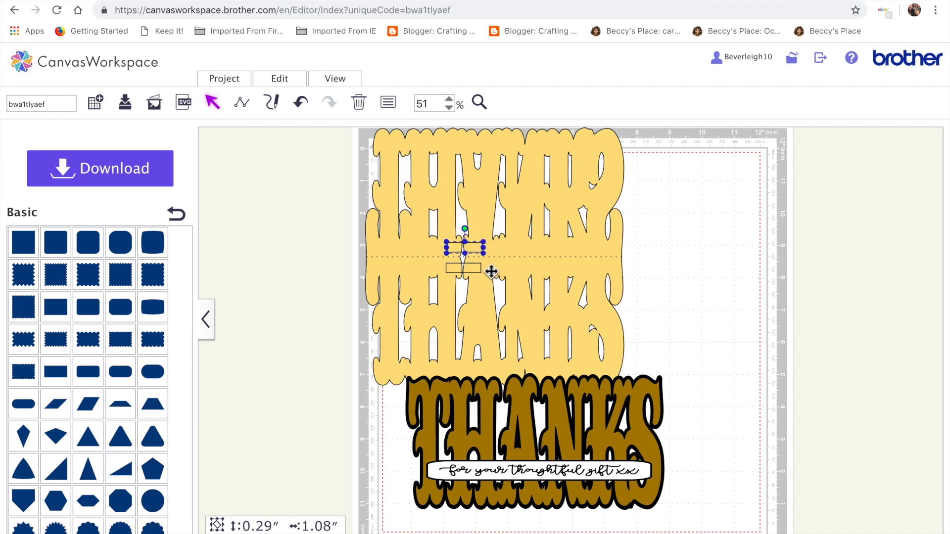
Select the card base with both small rectangles and combine them into one shape.
{"action": "left_click", "coordinate": [474, 270], "text": "shift"}
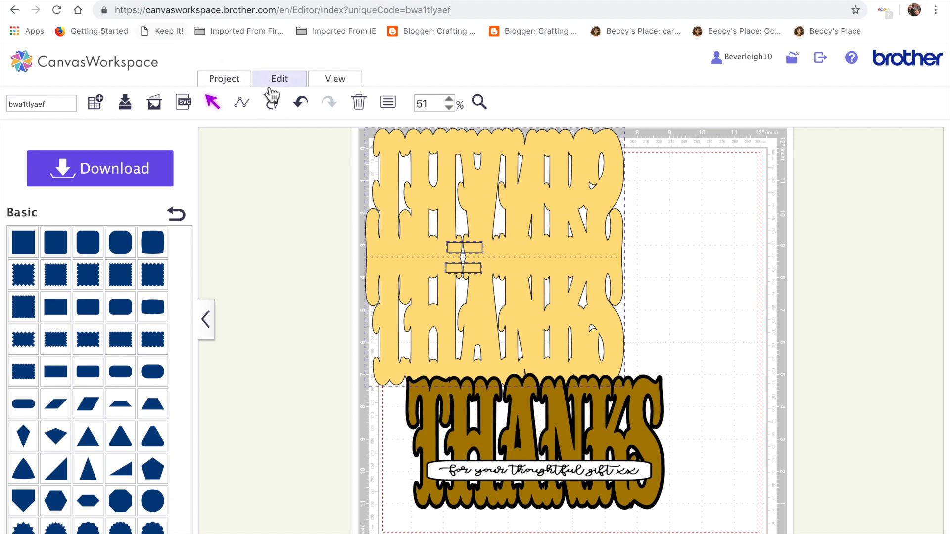
{"action": "left_click", "coordinate": [285, 82]}
{"action": "left_click", "coordinate": [295, 329]}
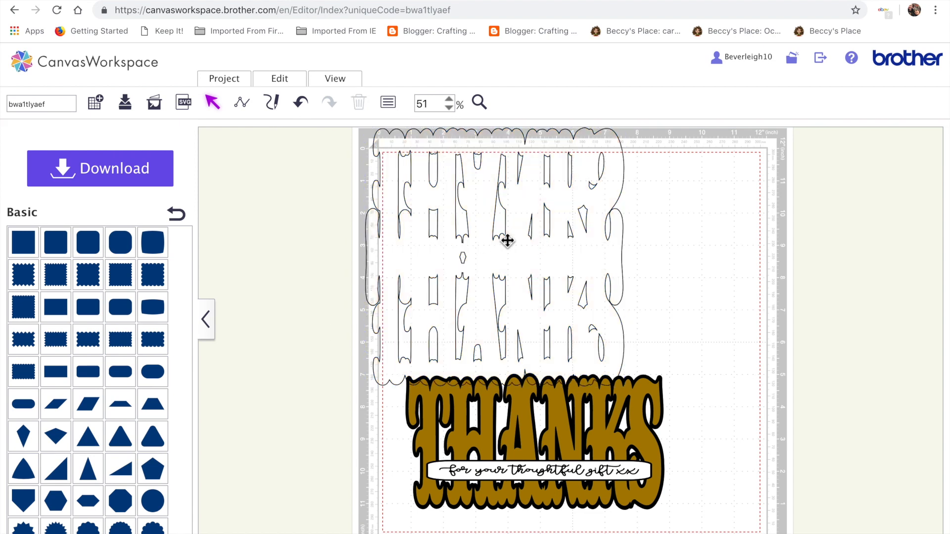
Fill the combined card shape with the yellow colour.
{"action": "left_click", "coordinate": [503, 261]}
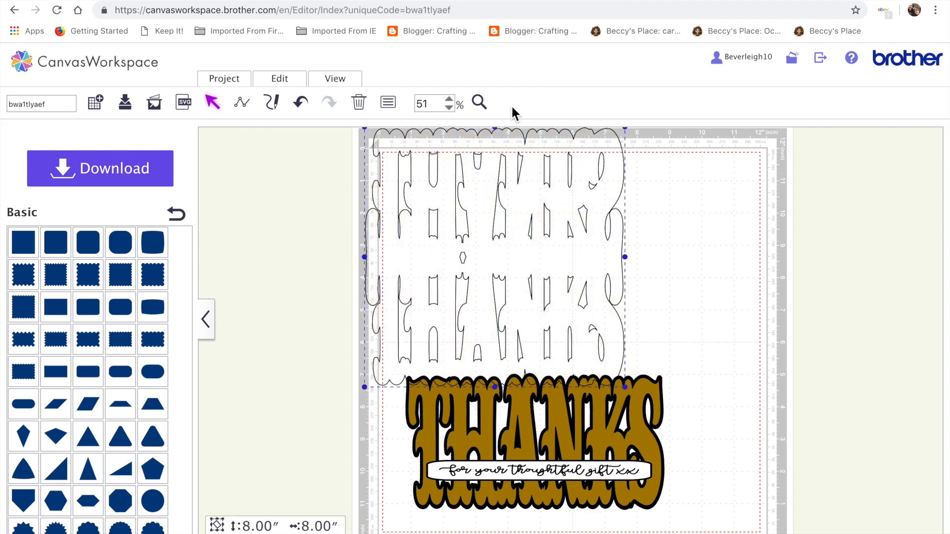
{"action": "left_click", "coordinate": [391, 103]}
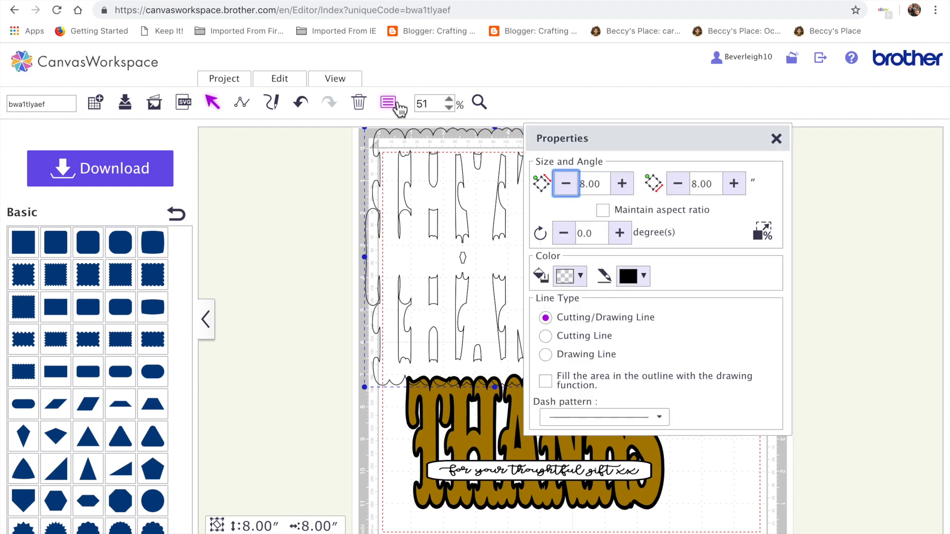
{"action": "left_click", "coordinate": [580, 275]}
{"action": "left_click", "coordinate": [596, 346]}
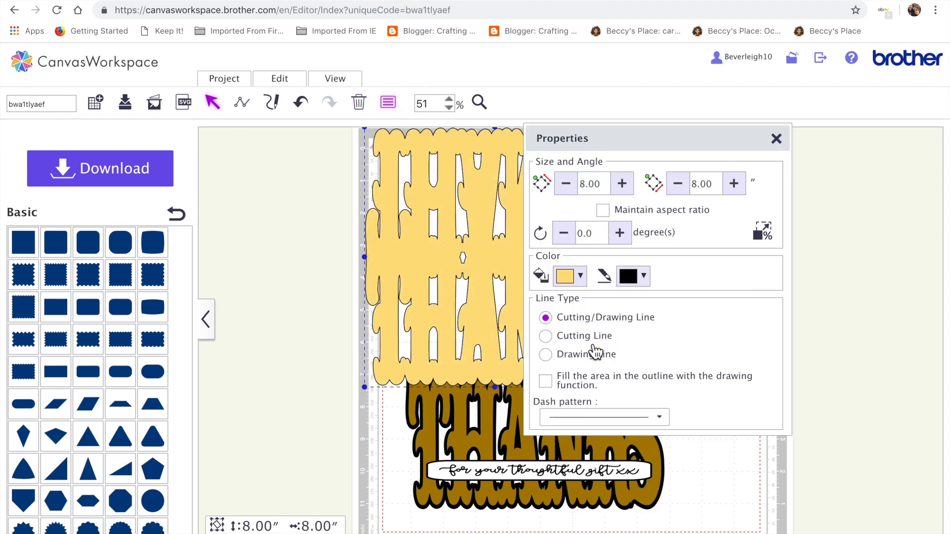
{"action": "left_click", "coordinate": [775, 139]}
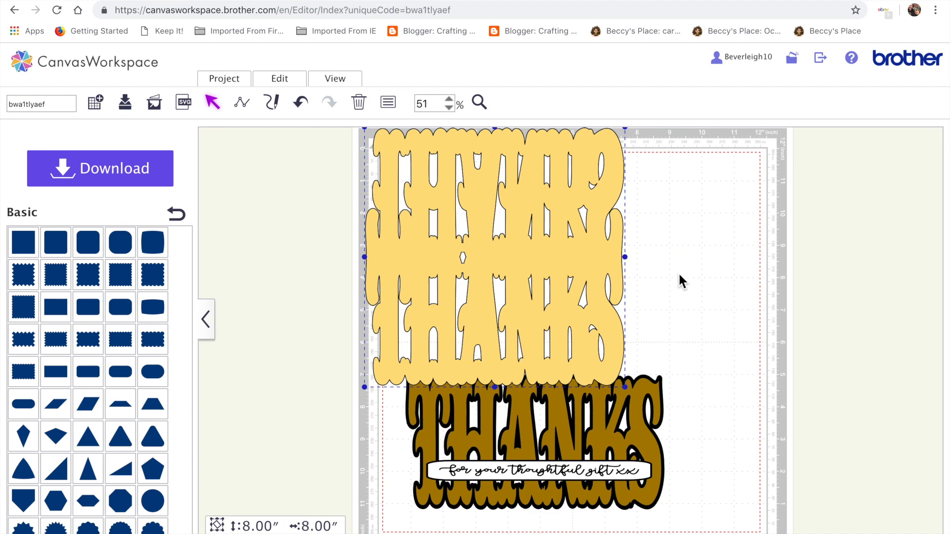
Delete the leftover small shape at the center of the card's fold in point-edit mode.
{"action": "double_click", "coordinate": [474, 268]}
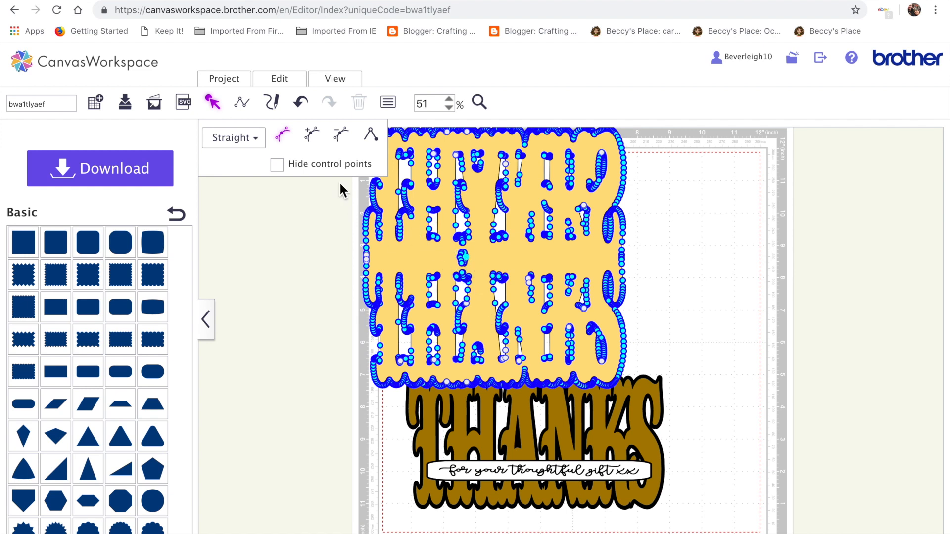
{"action": "left_click", "coordinate": [402, 225]}
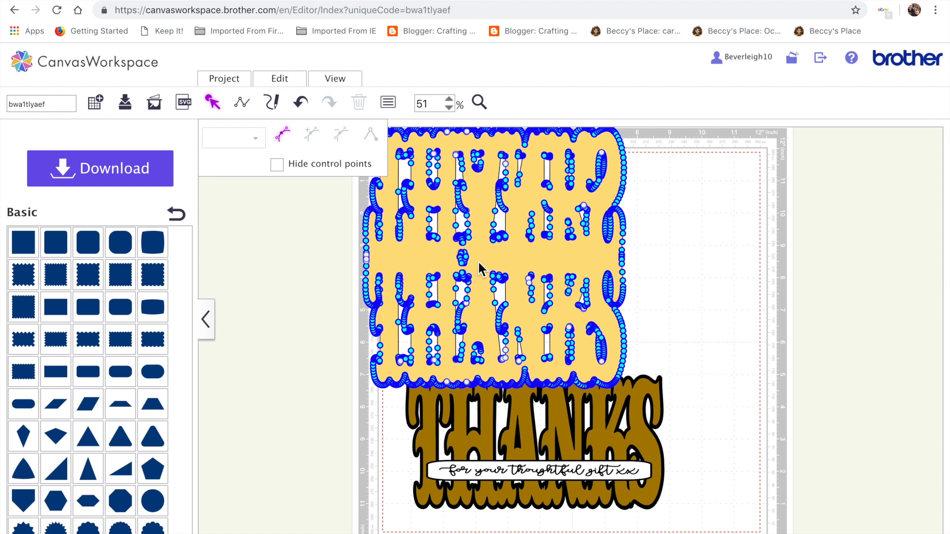
{"action": "left_click", "coordinate": [463, 257]}
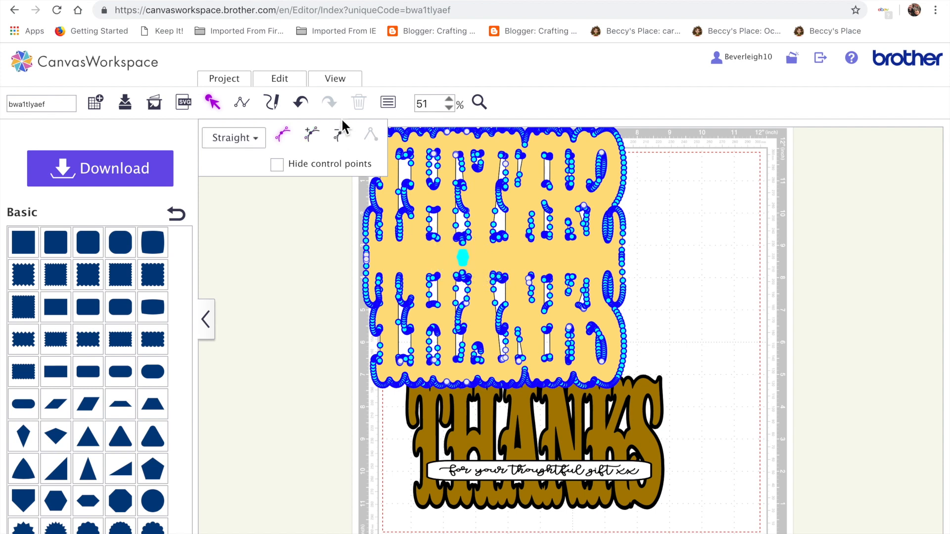
{"action": "left_click", "coordinate": [347, 136]}
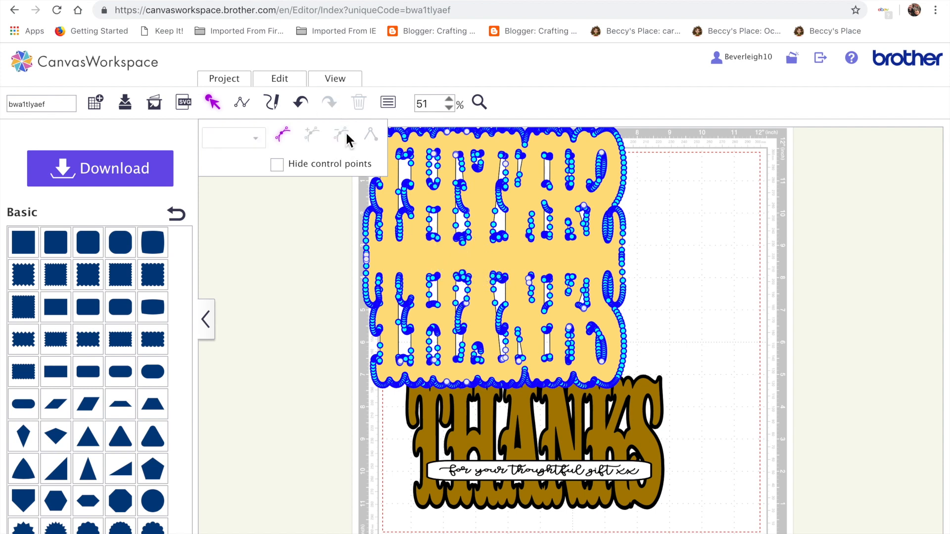
{"action": "left_click", "coordinate": [690, 283]}
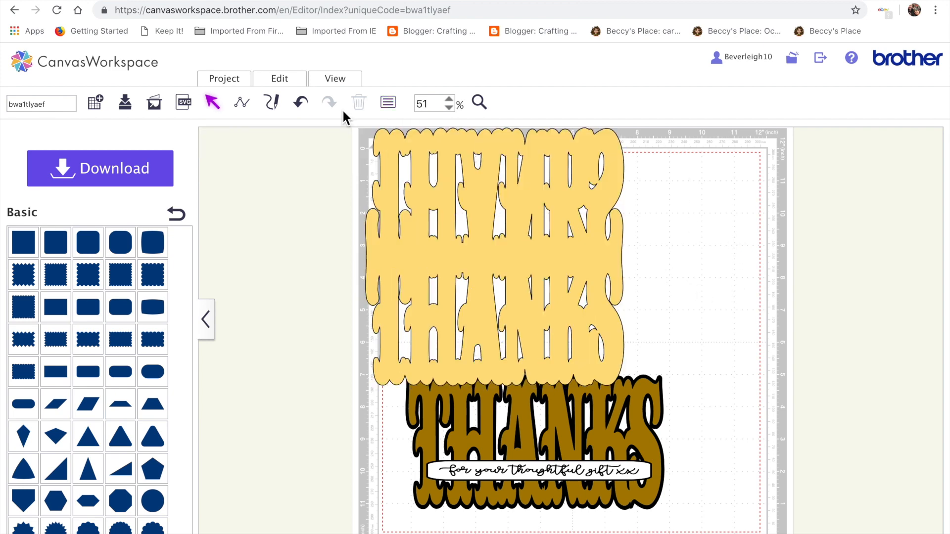
{"action": "left_click", "coordinate": [251, 110]}
{"action": "left_click_drag", "start_coordinate": [366, 259], "coordinate": [529, 273]}
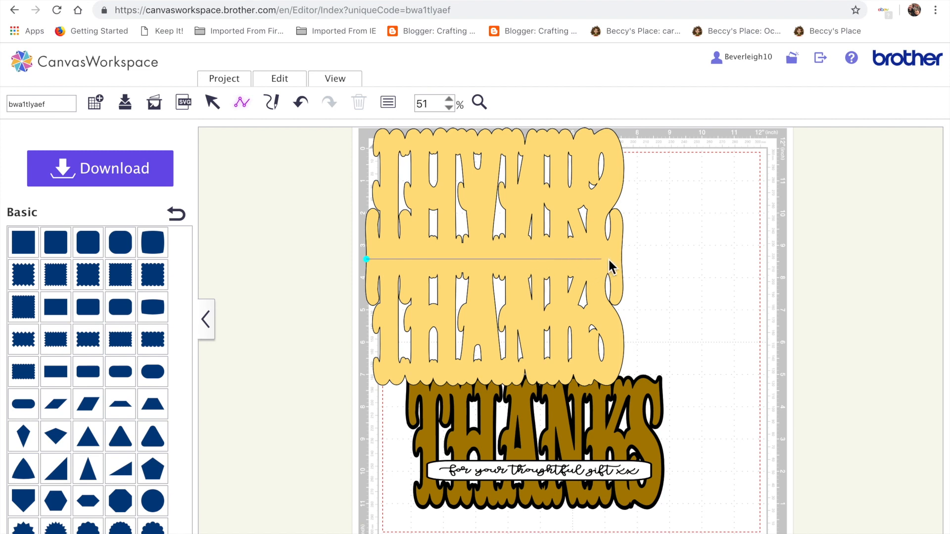
{"action": "left_click_drag", "start_coordinate": [621, 260], "coordinate": [621, 259]}
{"action": "left_click", "coordinate": [624, 264]}
{"action": "left_click", "coordinate": [302, 108]}
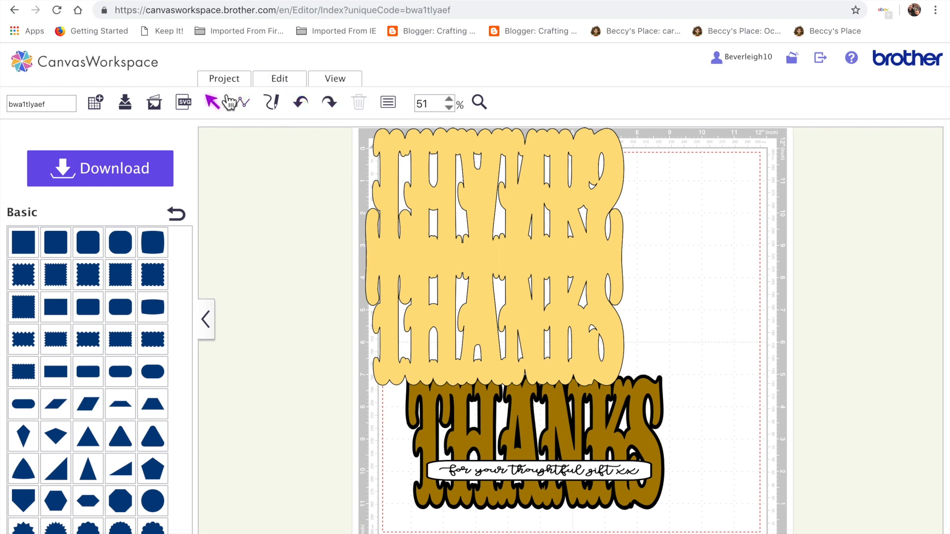
Draw a straight horizontal line about 7.90 inches long across the card's middle fold.
{"action": "left_click", "coordinate": [243, 104]}
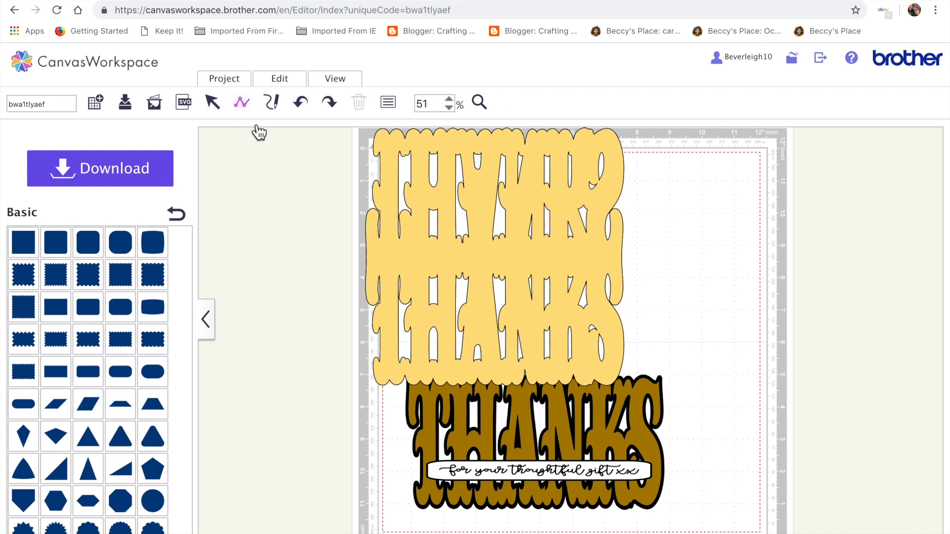
{"action": "left_click", "coordinate": [366, 259]}
{"action": "left_click", "coordinate": [622, 260]}
{"action": "left_click", "coordinate": [623, 261]}
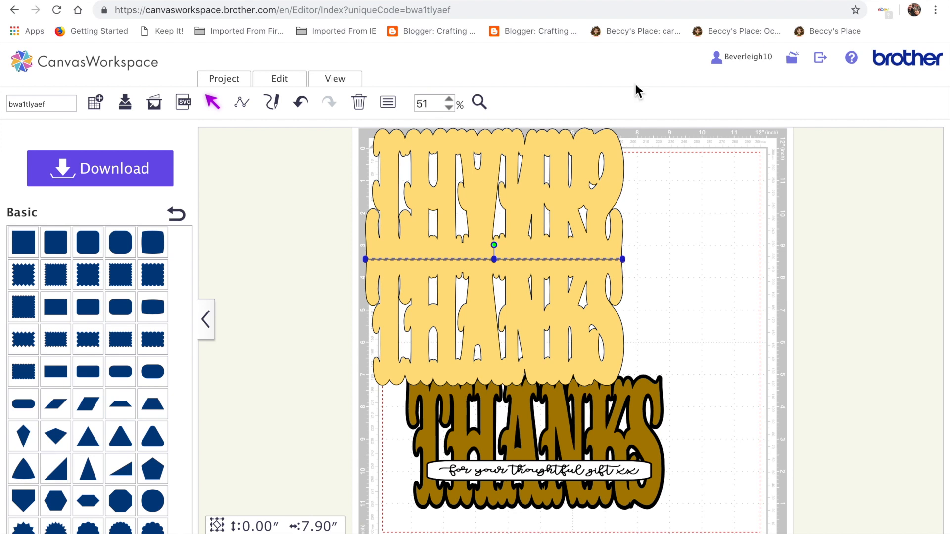
Set the fold line to Cutting Line with a dashed pattern.
{"action": "left_click", "coordinate": [390, 103]}
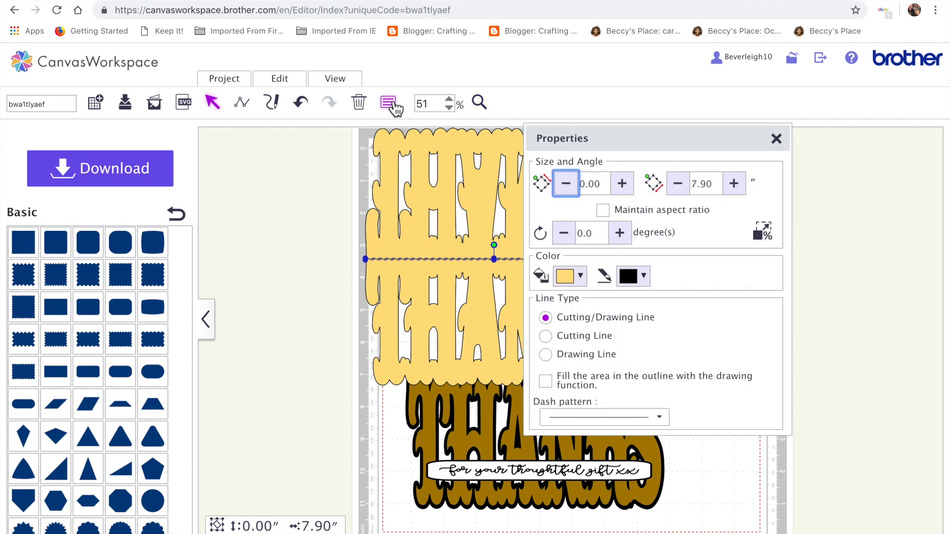
{"action": "left_click", "coordinate": [596, 337]}
{"action": "left_click", "coordinate": [662, 420]}
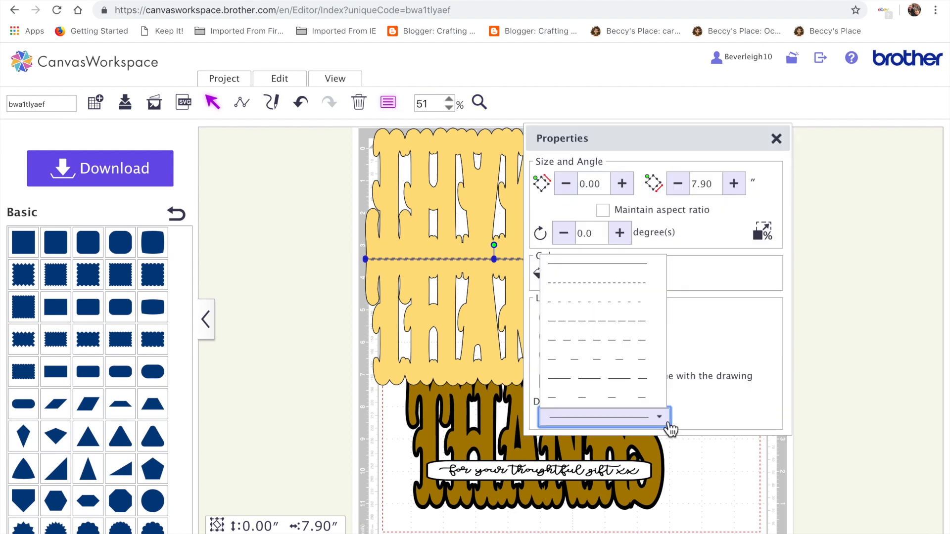
{"action": "left_click", "coordinate": [613, 310]}
{"action": "left_click", "coordinate": [324, 374]}
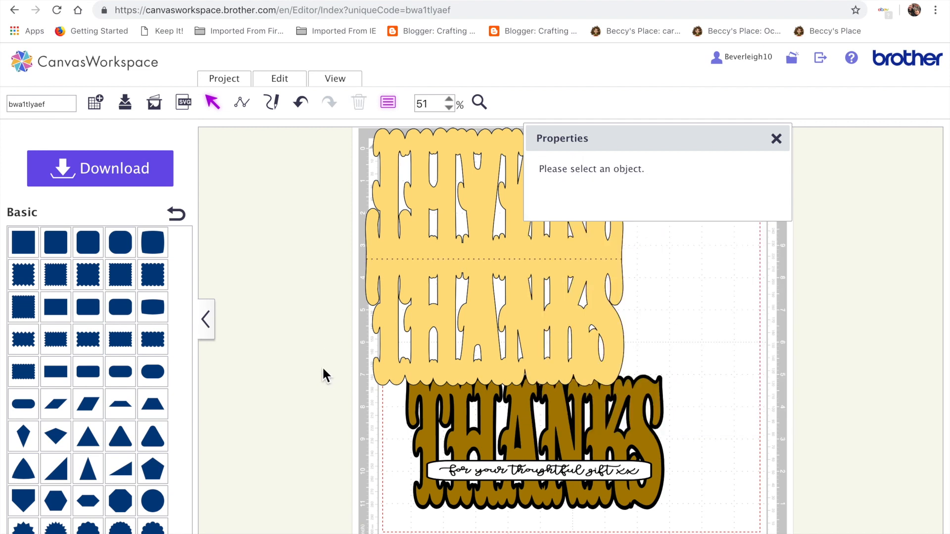
{"action": "left_click", "coordinate": [776, 139]}
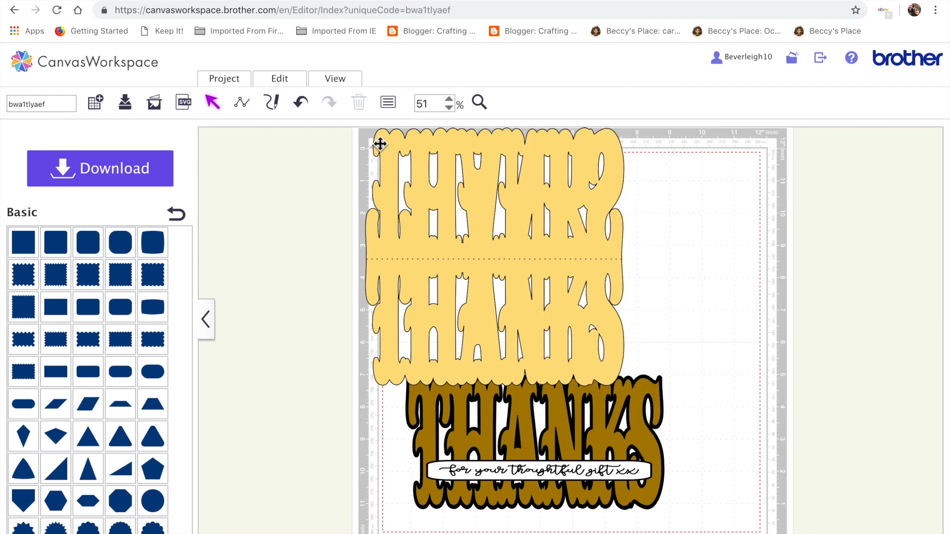
Group the yellow card base together with its dashed fold line.
{"action": "left_click_drag", "start_coordinate": [358, 138], "coordinate": [486, 285]}
{"action": "left_click", "coordinate": [283, 81]}
{"action": "left_click", "coordinate": [295, 176]}
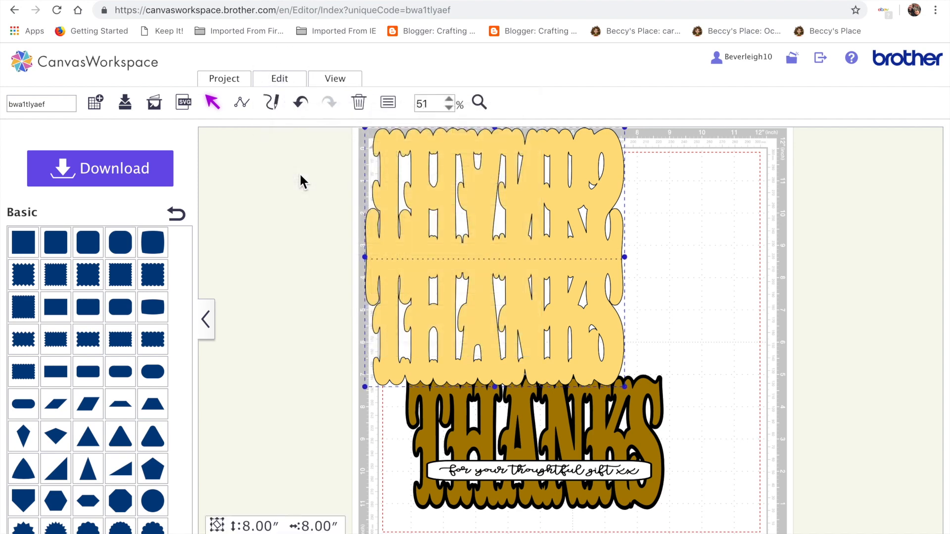
Group the layered THANKS lettering and place it over the lower half of the yellow card.
{"action": "left_click", "coordinate": [684, 315]}
{"action": "left_click_drag", "start_coordinate": [696, 531], "coordinate": [714, 477]}
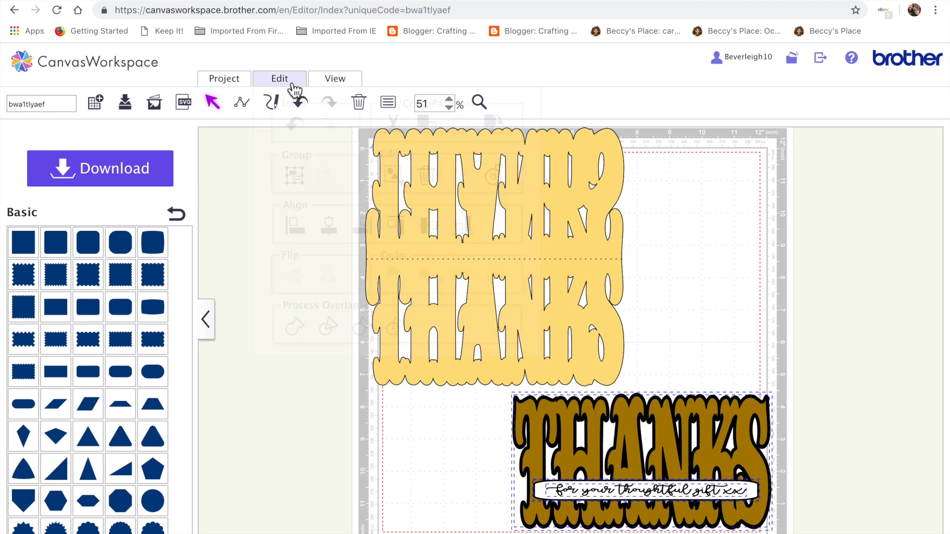
{"action": "left_click", "coordinate": [291, 82]}
{"action": "left_click", "coordinate": [297, 178]}
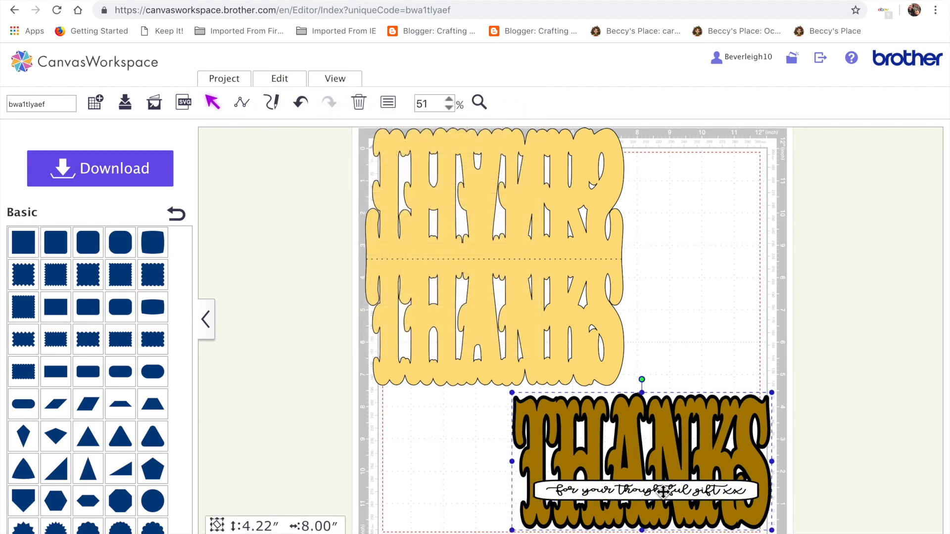
{"action": "left_click_drag", "start_coordinate": [612, 450], "coordinate": [488, 330]}
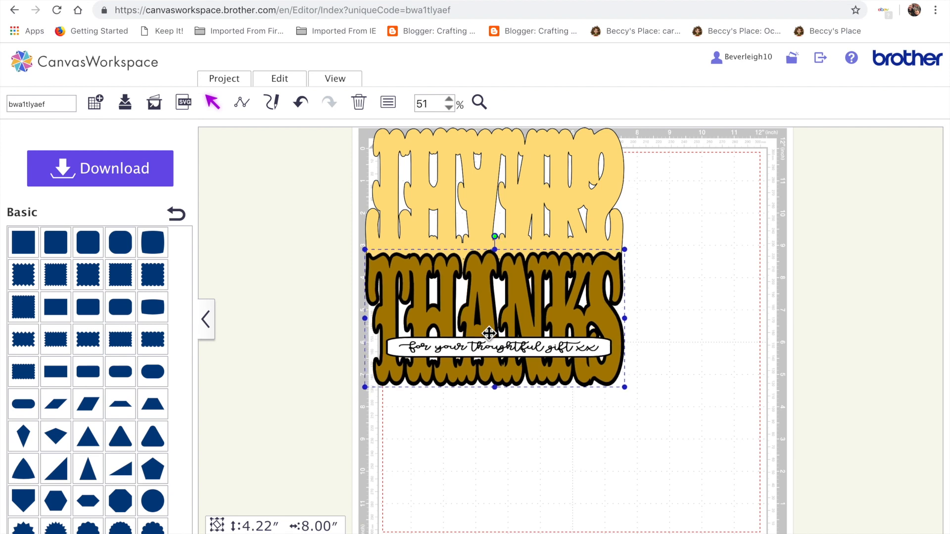
Select the whole card design and move it toward the centre of the mat.
{"action": "left_click", "coordinate": [576, 436]}
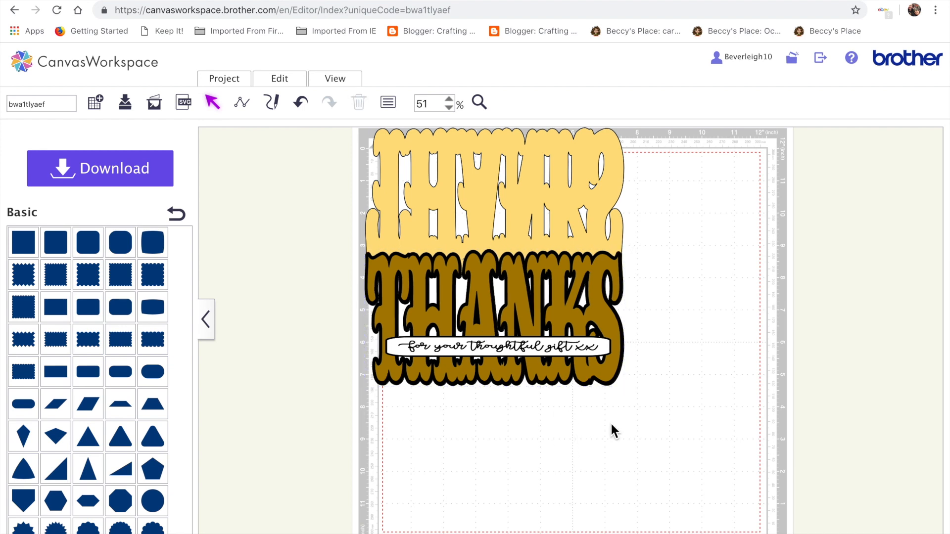
{"action": "left_click_drag", "start_coordinate": [676, 432], "coordinate": [333, 191]}
{"action": "left_click_drag", "start_coordinate": [493, 221], "coordinate": [567, 284]}
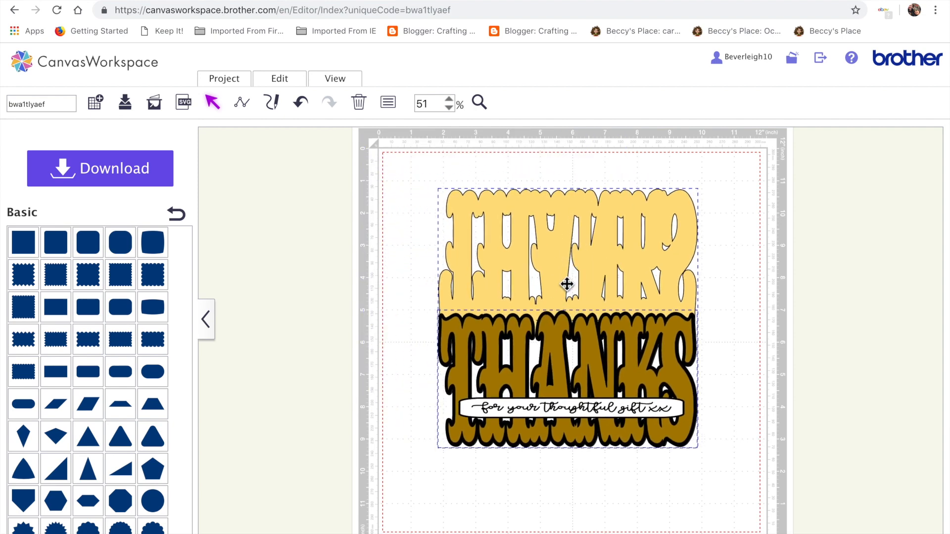
Ungroup the layered THANKS lettering placed on the card.
{"action": "double_click", "coordinate": [561, 228]}
{"action": "left_click", "coordinate": [409, 302]}
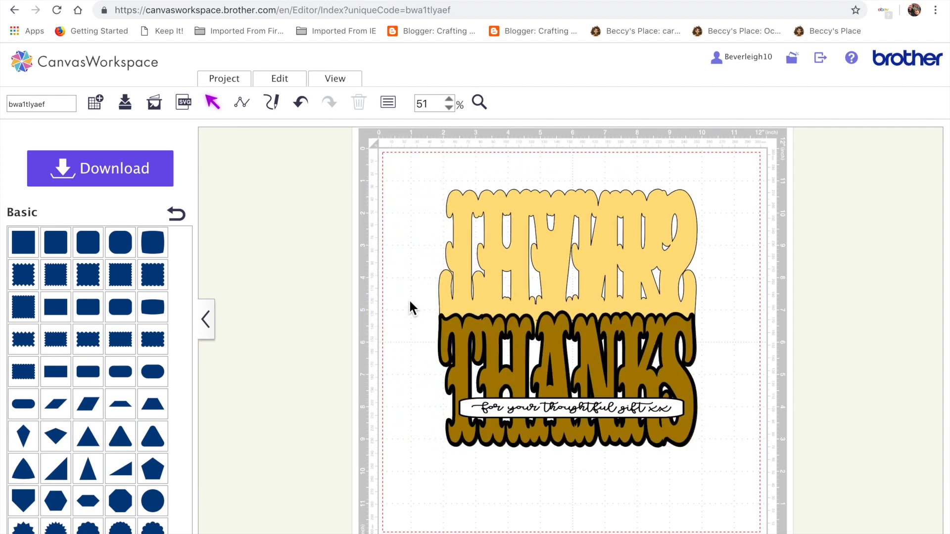
{"action": "left_click", "coordinate": [567, 415]}
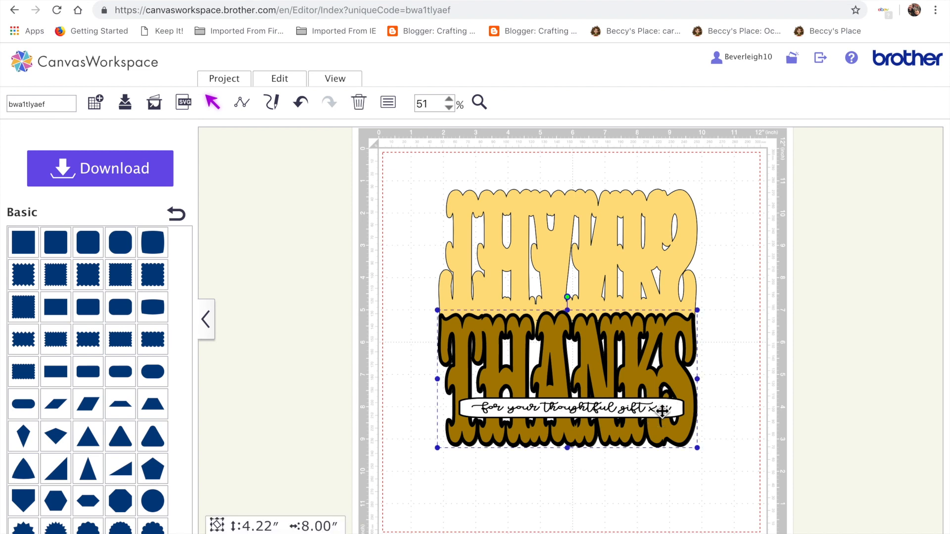
{"action": "left_click", "coordinate": [604, 490]}
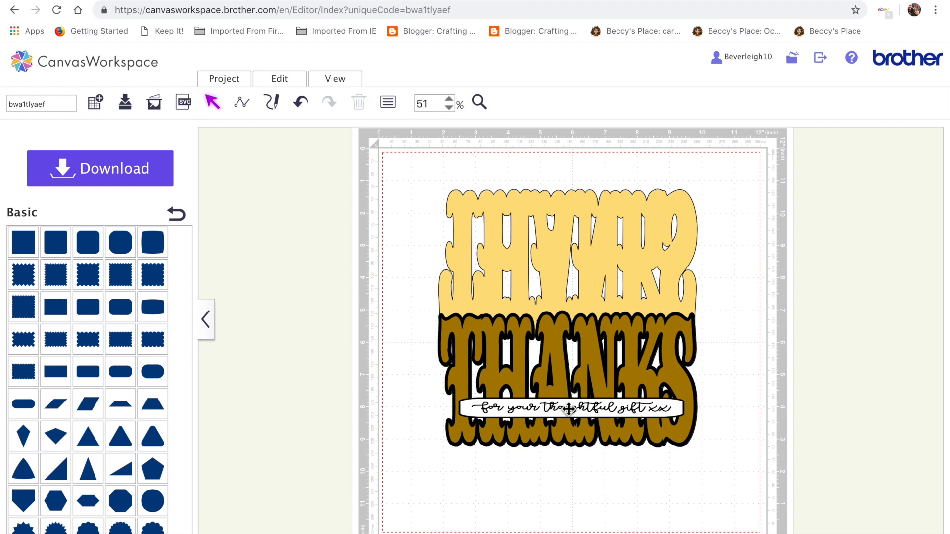
{"action": "left_click", "coordinate": [568, 409]}
{"action": "left_click", "coordinate": [282, 81]}
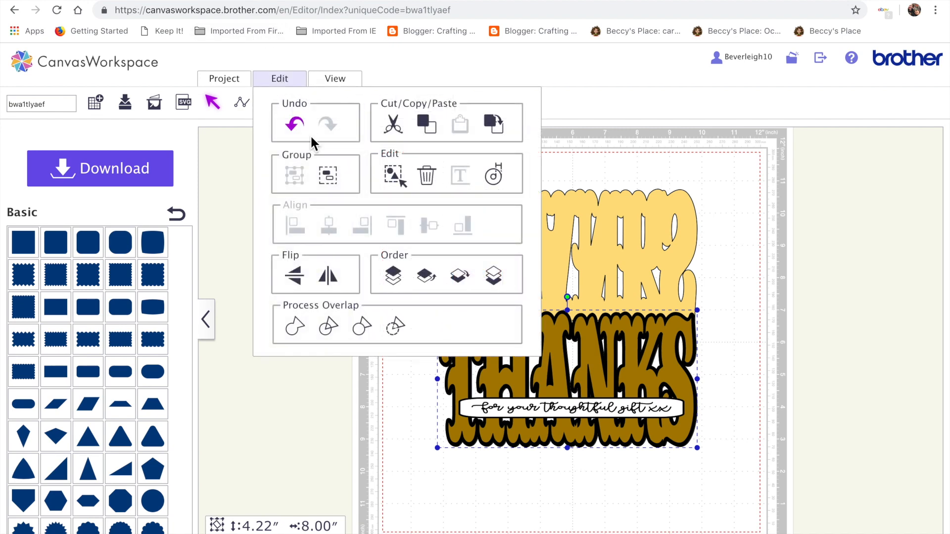
{"action": "left_click", "coordinate": [330, 188]}
{"action": "left_click", "coordinate": [471, 478]}
{"action": "left_click", "coordinate": [495, 275]}
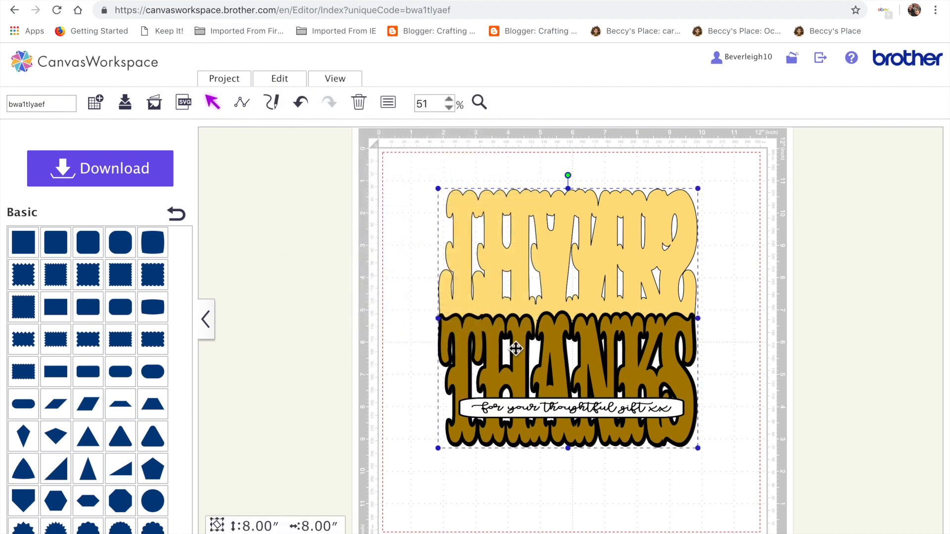
{"action": "left_click", "coordinate": [516, 350]}
{"action": "left_click", "coordinate": [465, 510]}
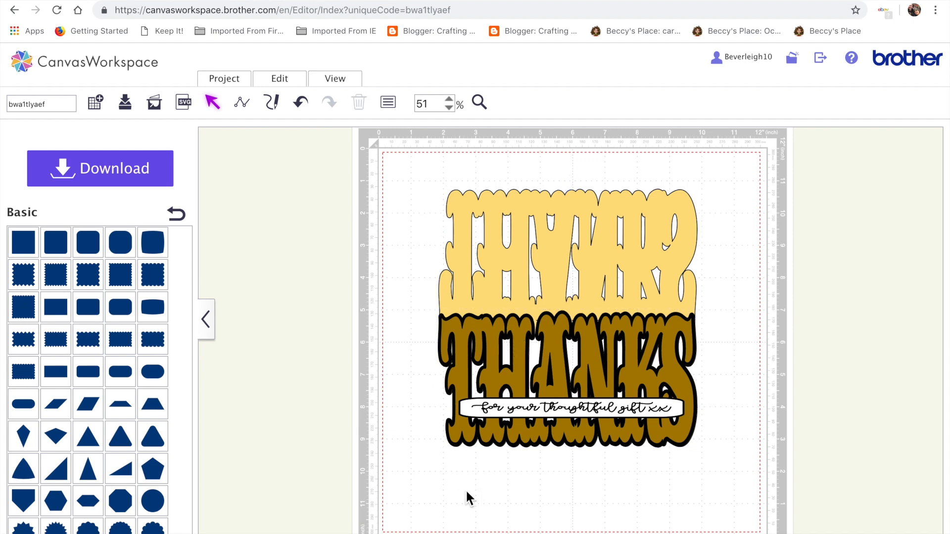
{"action": "left_click", "coordinate": [465, 435]}
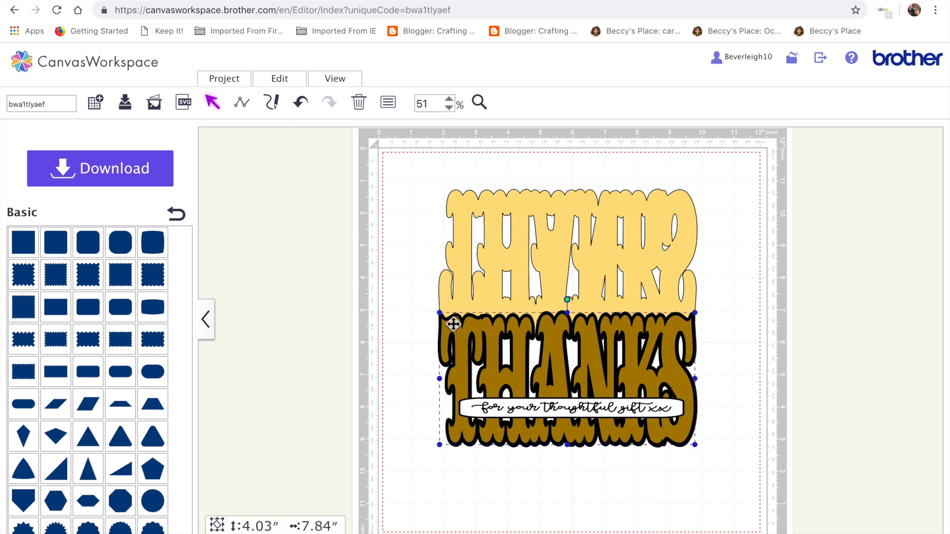
{"action": "left_click_drag", "start_coordinate": [467, 333], "coordinate": [466, 335]}
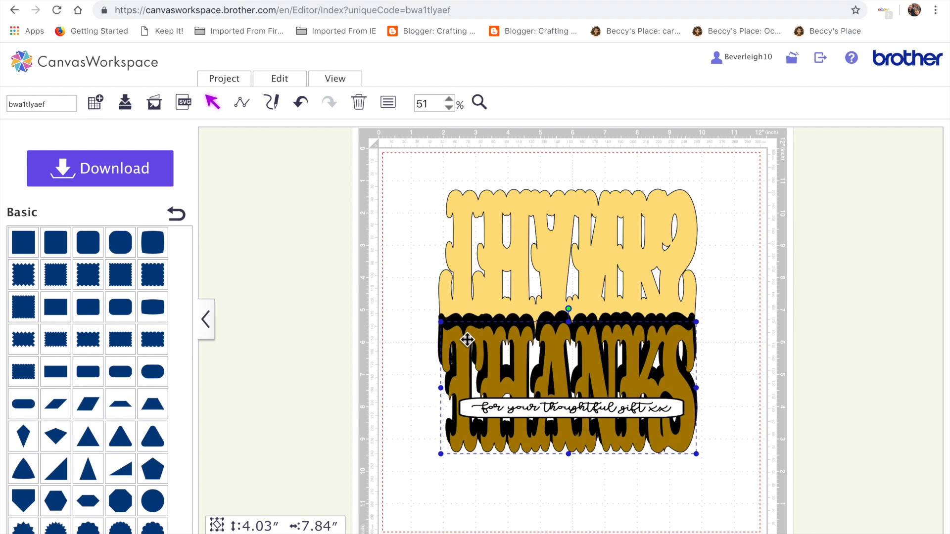
{"action": "left_click", "coordinate": [301, 104]}
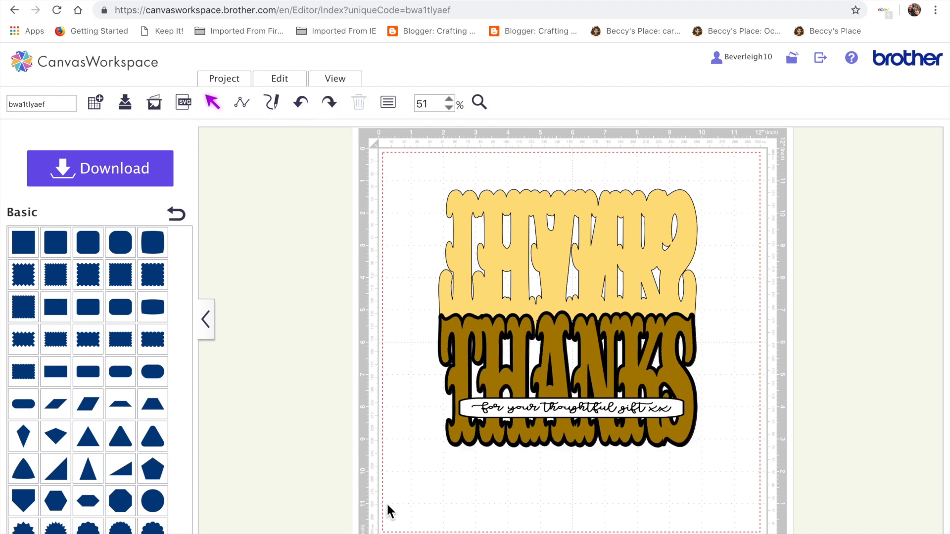
Rename the project to thanks and save it as another project.
{"action": "left_click", "coordinate": [53, 105]}
{"action": "key", "text": "BackSpace"}
{"action": "key", "text": "BackSpace"}
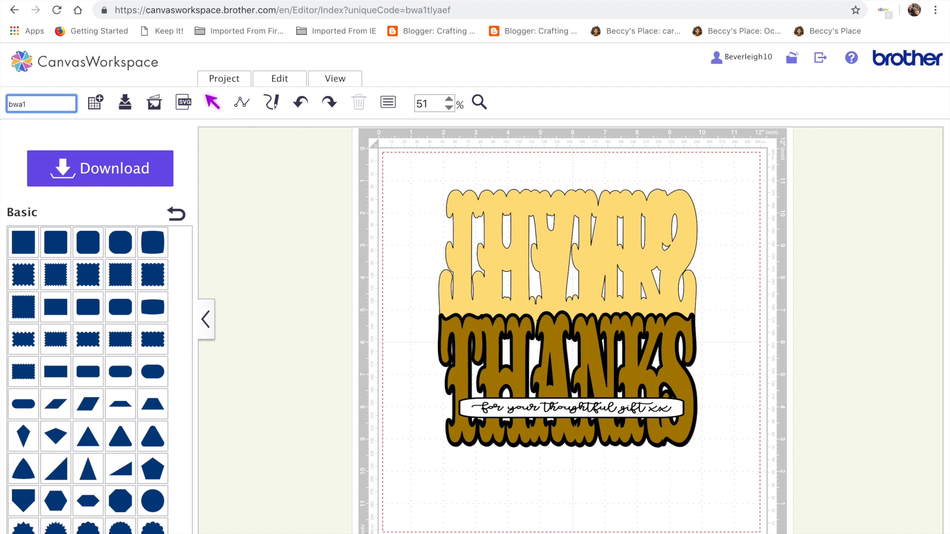
{"action": "type", "text": "nks"}
{"action": "left_click", "coordinate": [136, 108]}
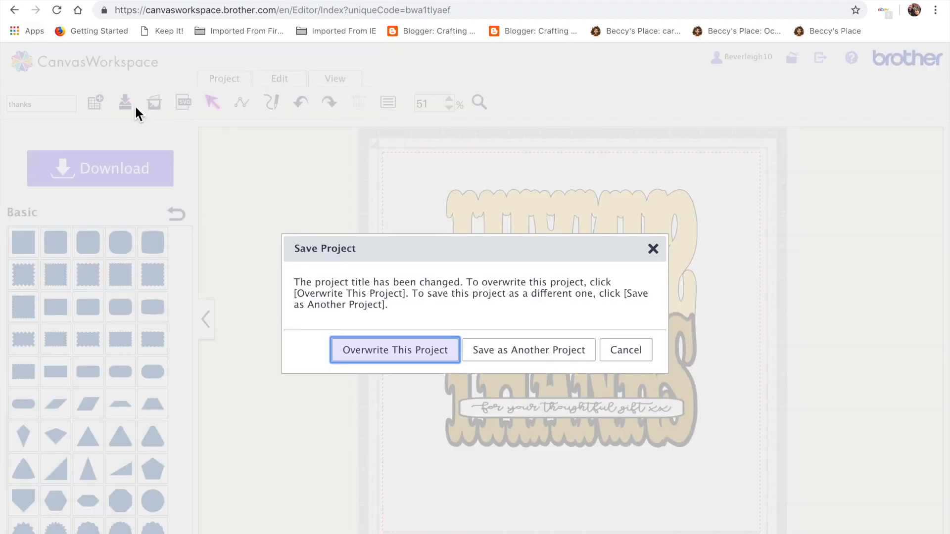
{"action": "left_click", "coordinate": [510, 357]}
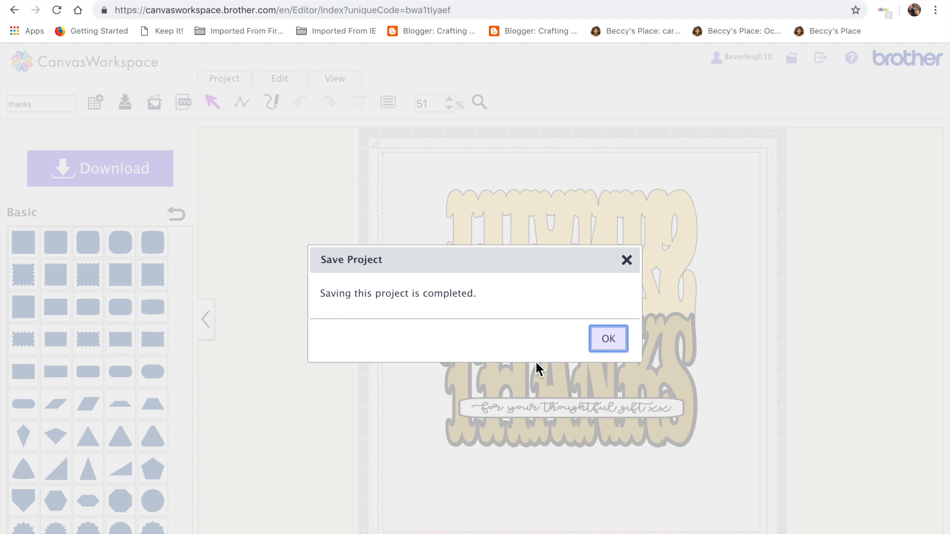
{"action": "left_click", "coordinate": [616, 340]}
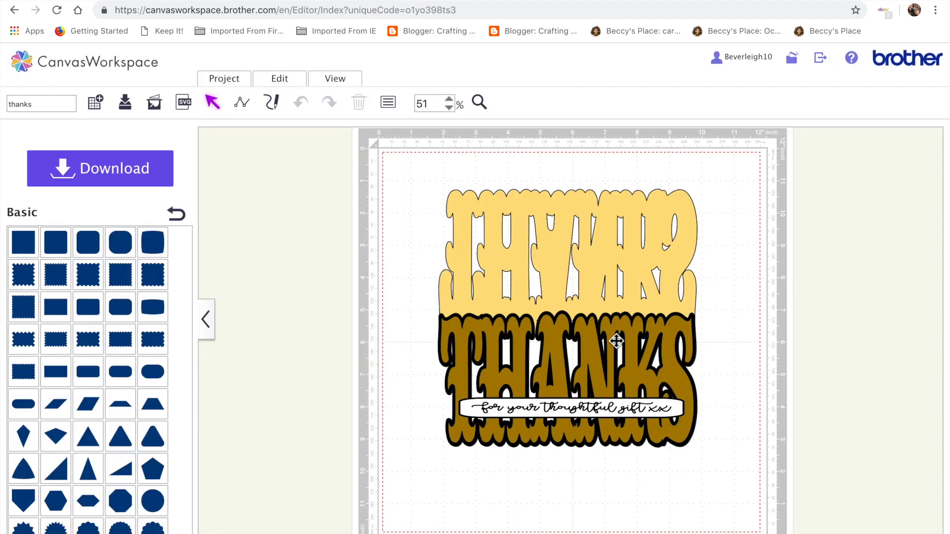